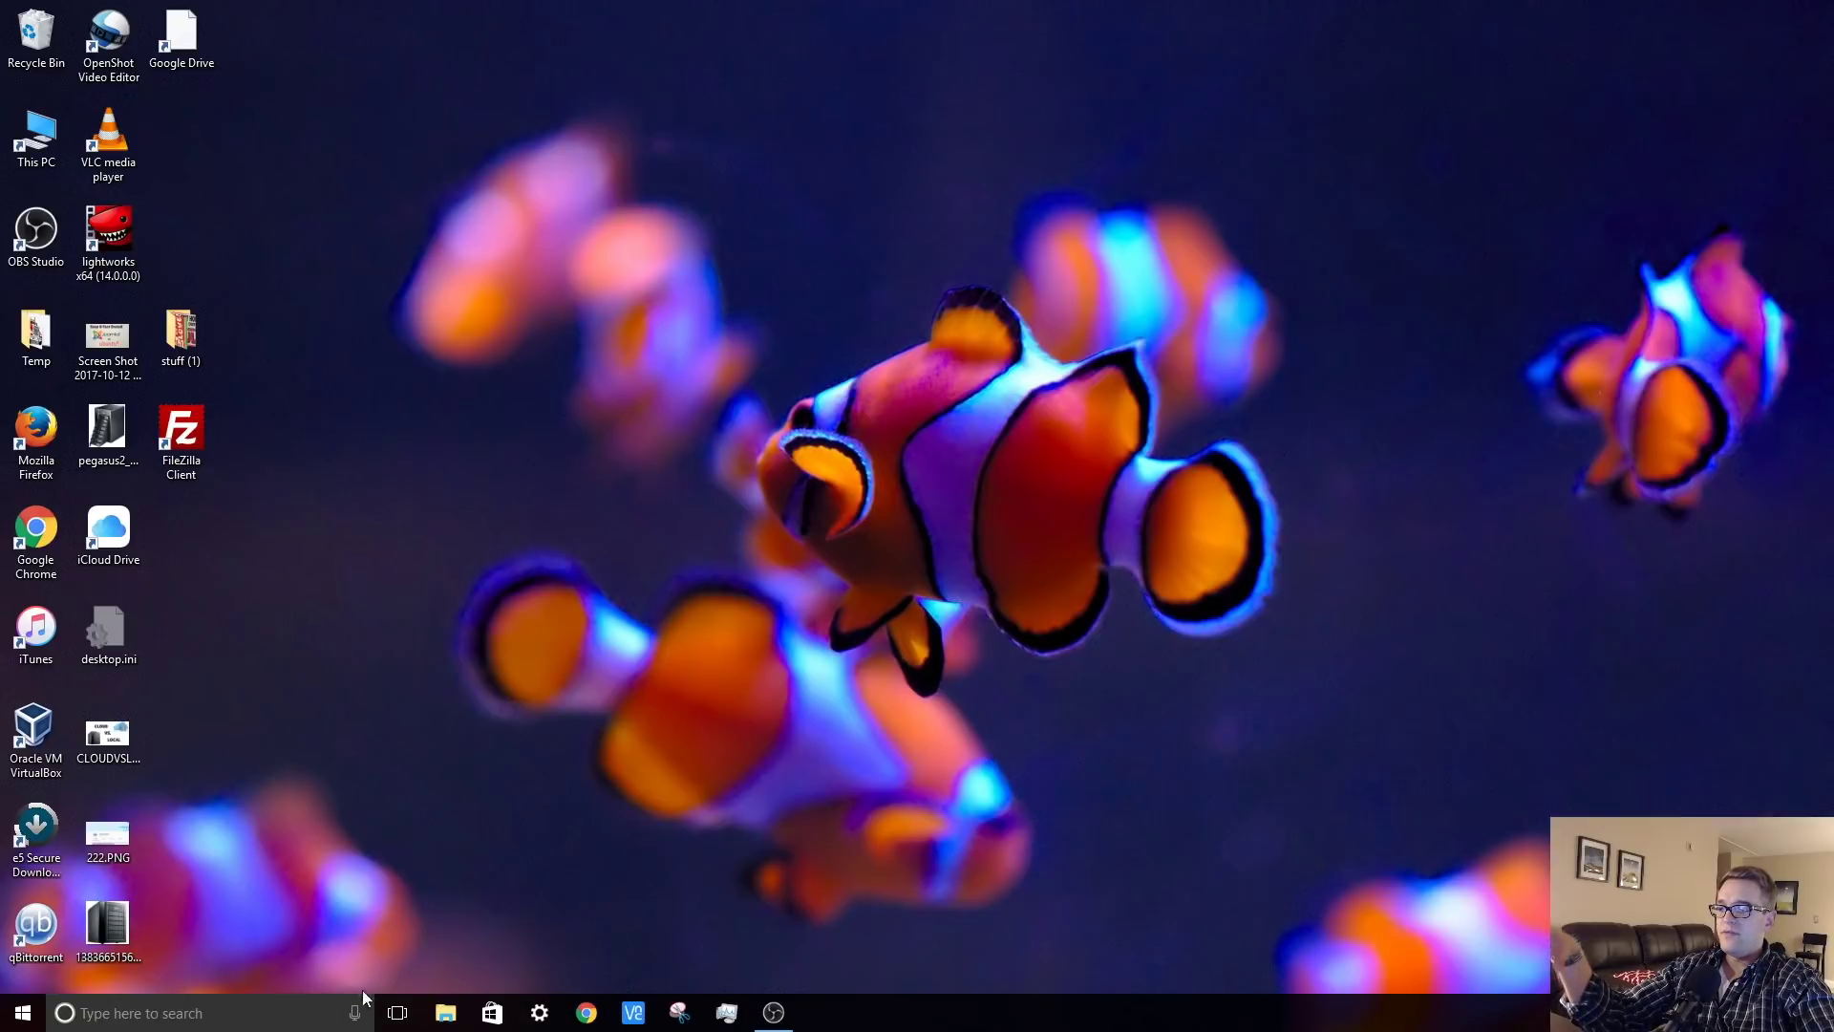
In Chrome, search 'google drive' in a new tab and open the Download Google Drive result
click(587, 1015)
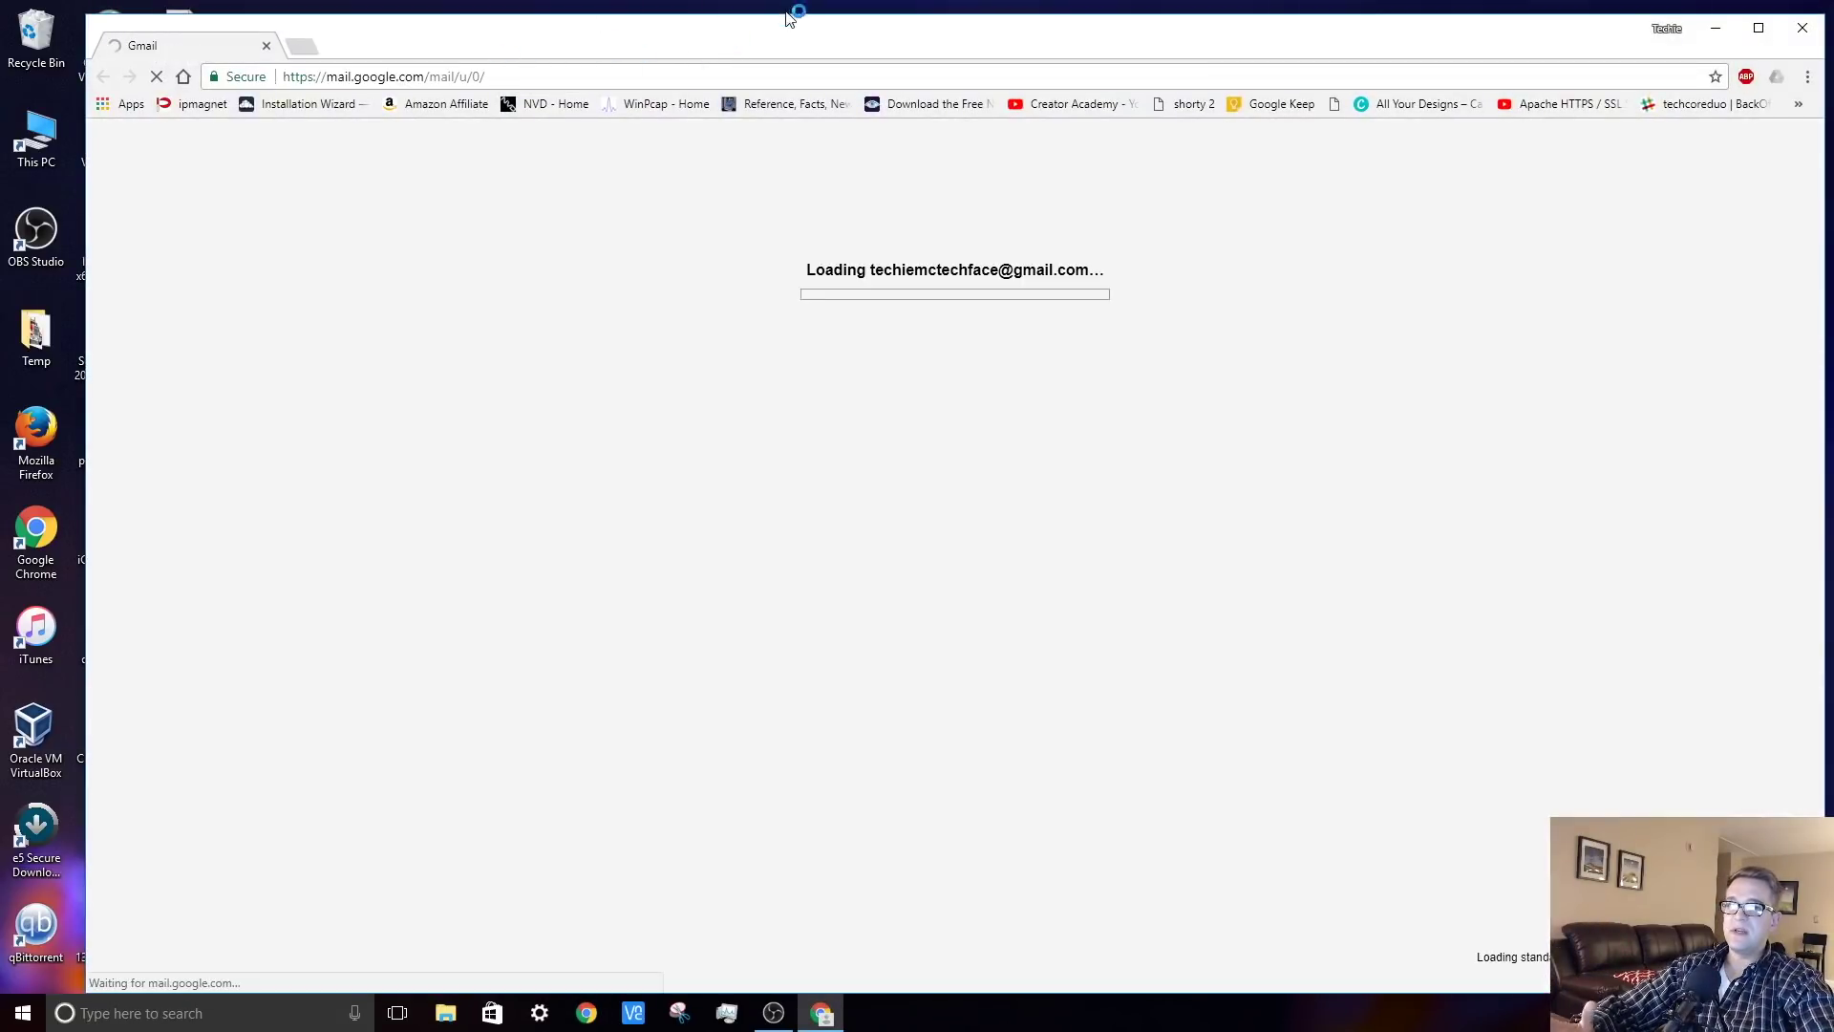
key(ctrl+t)
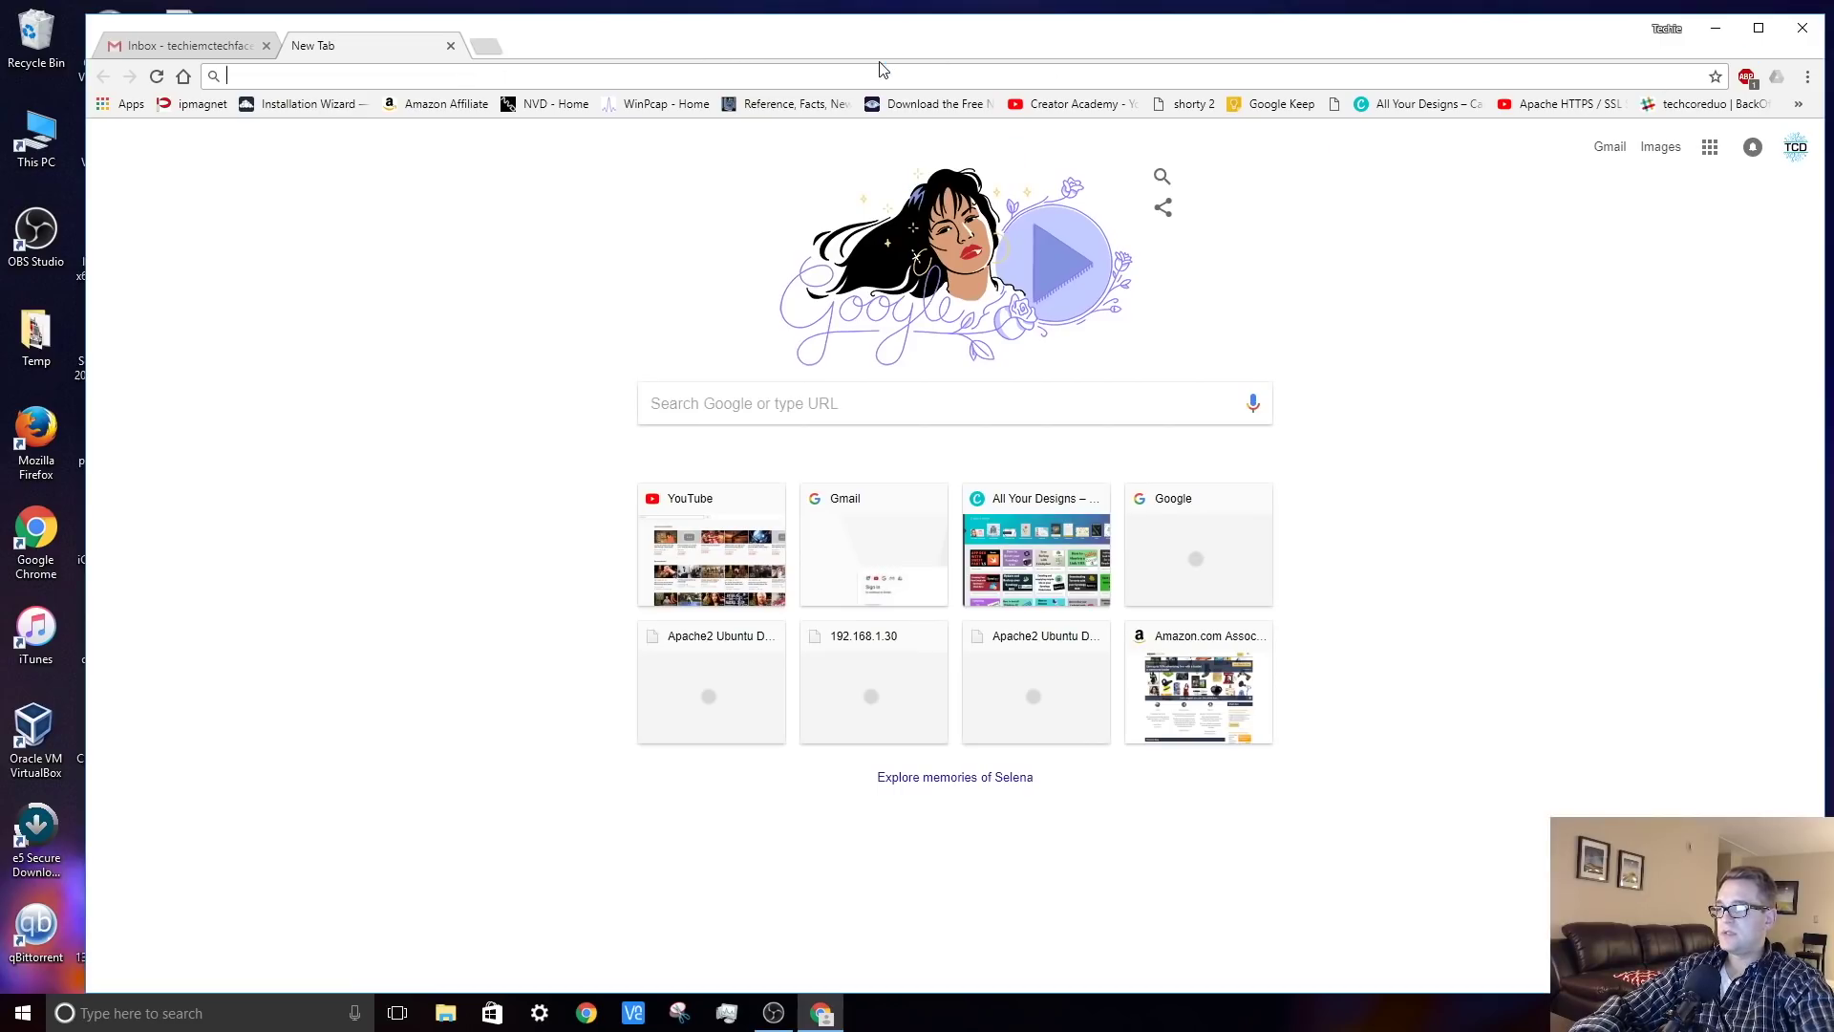
click(927, 399)
text(google drive backup and sync)
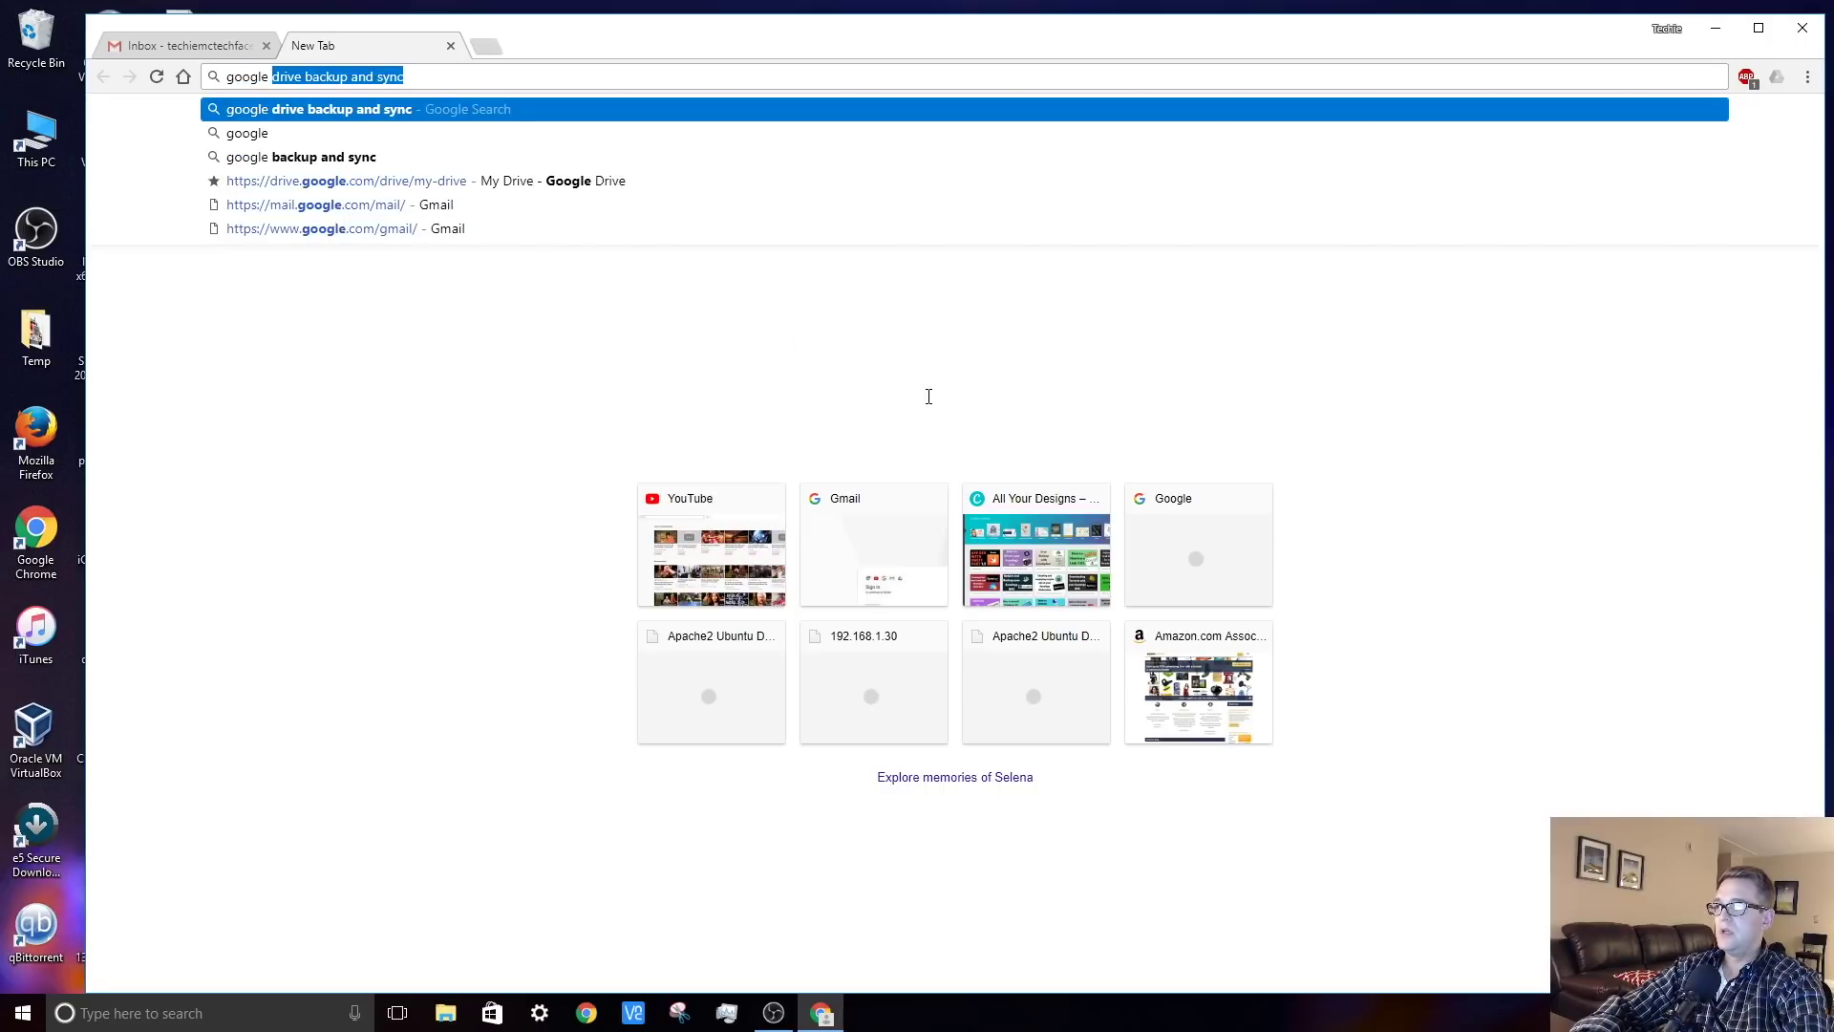
key(Return)
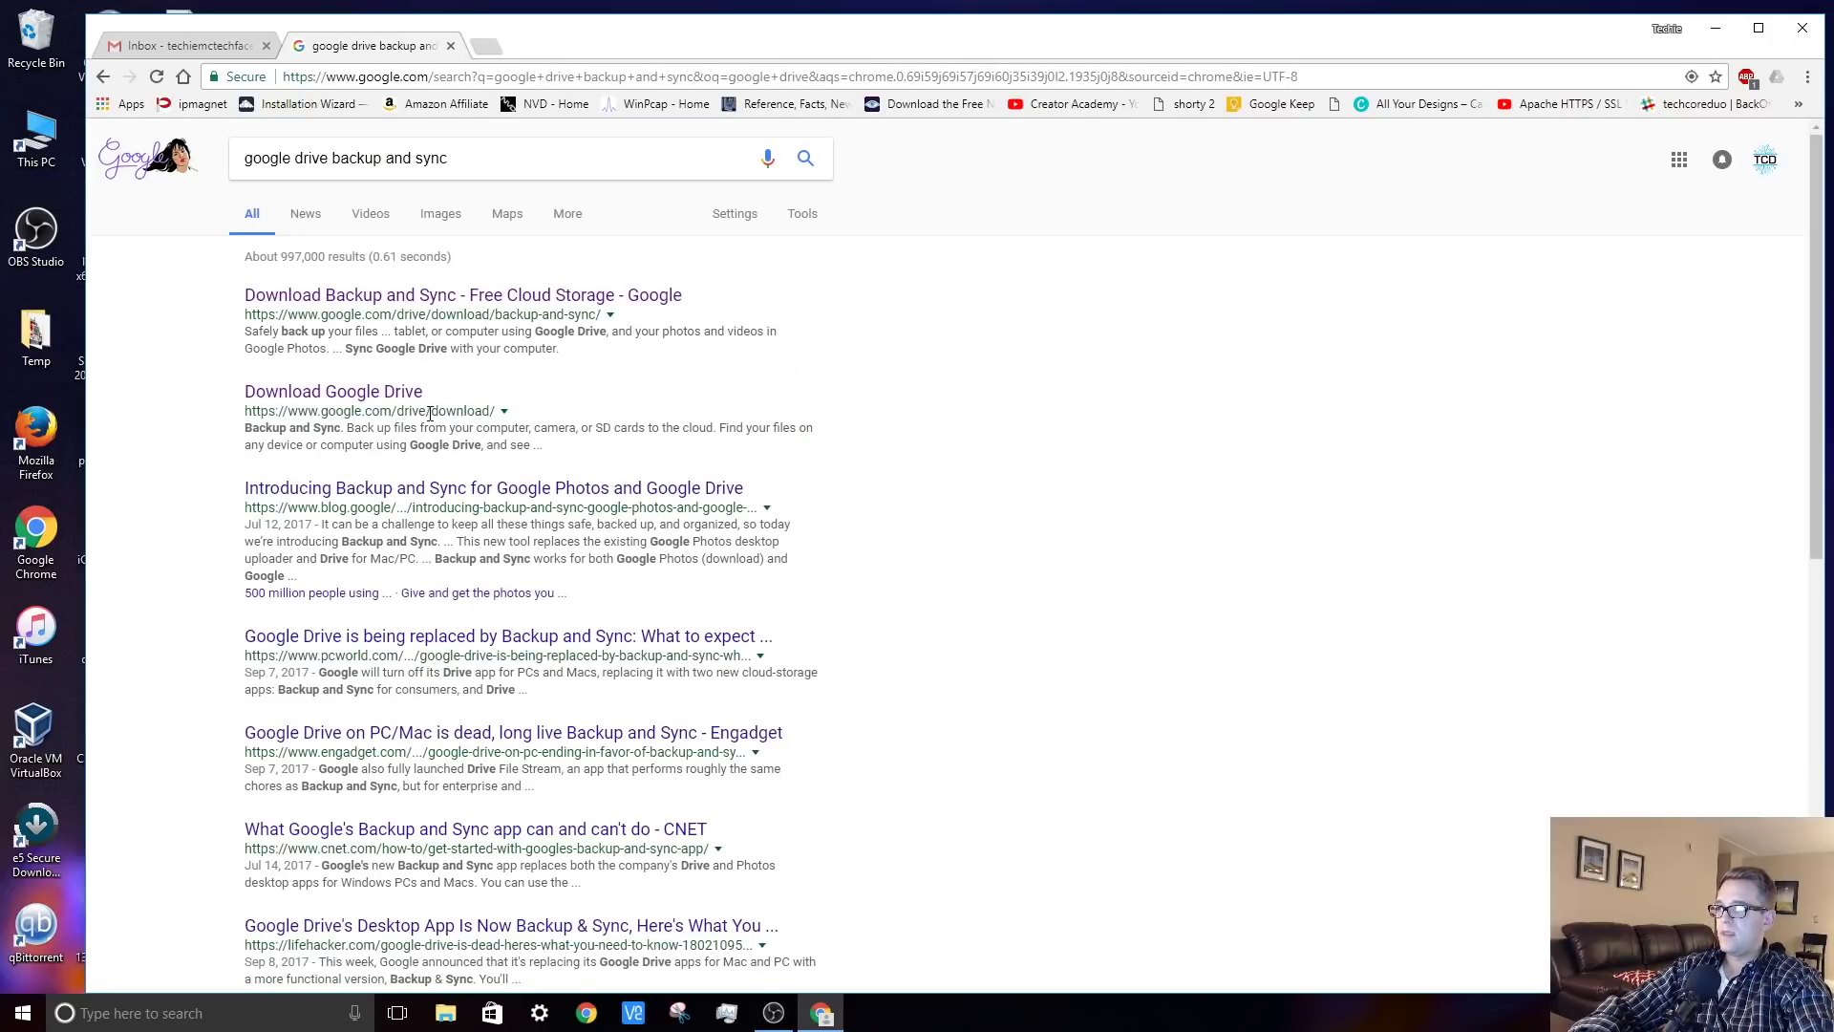
click(381, 395)
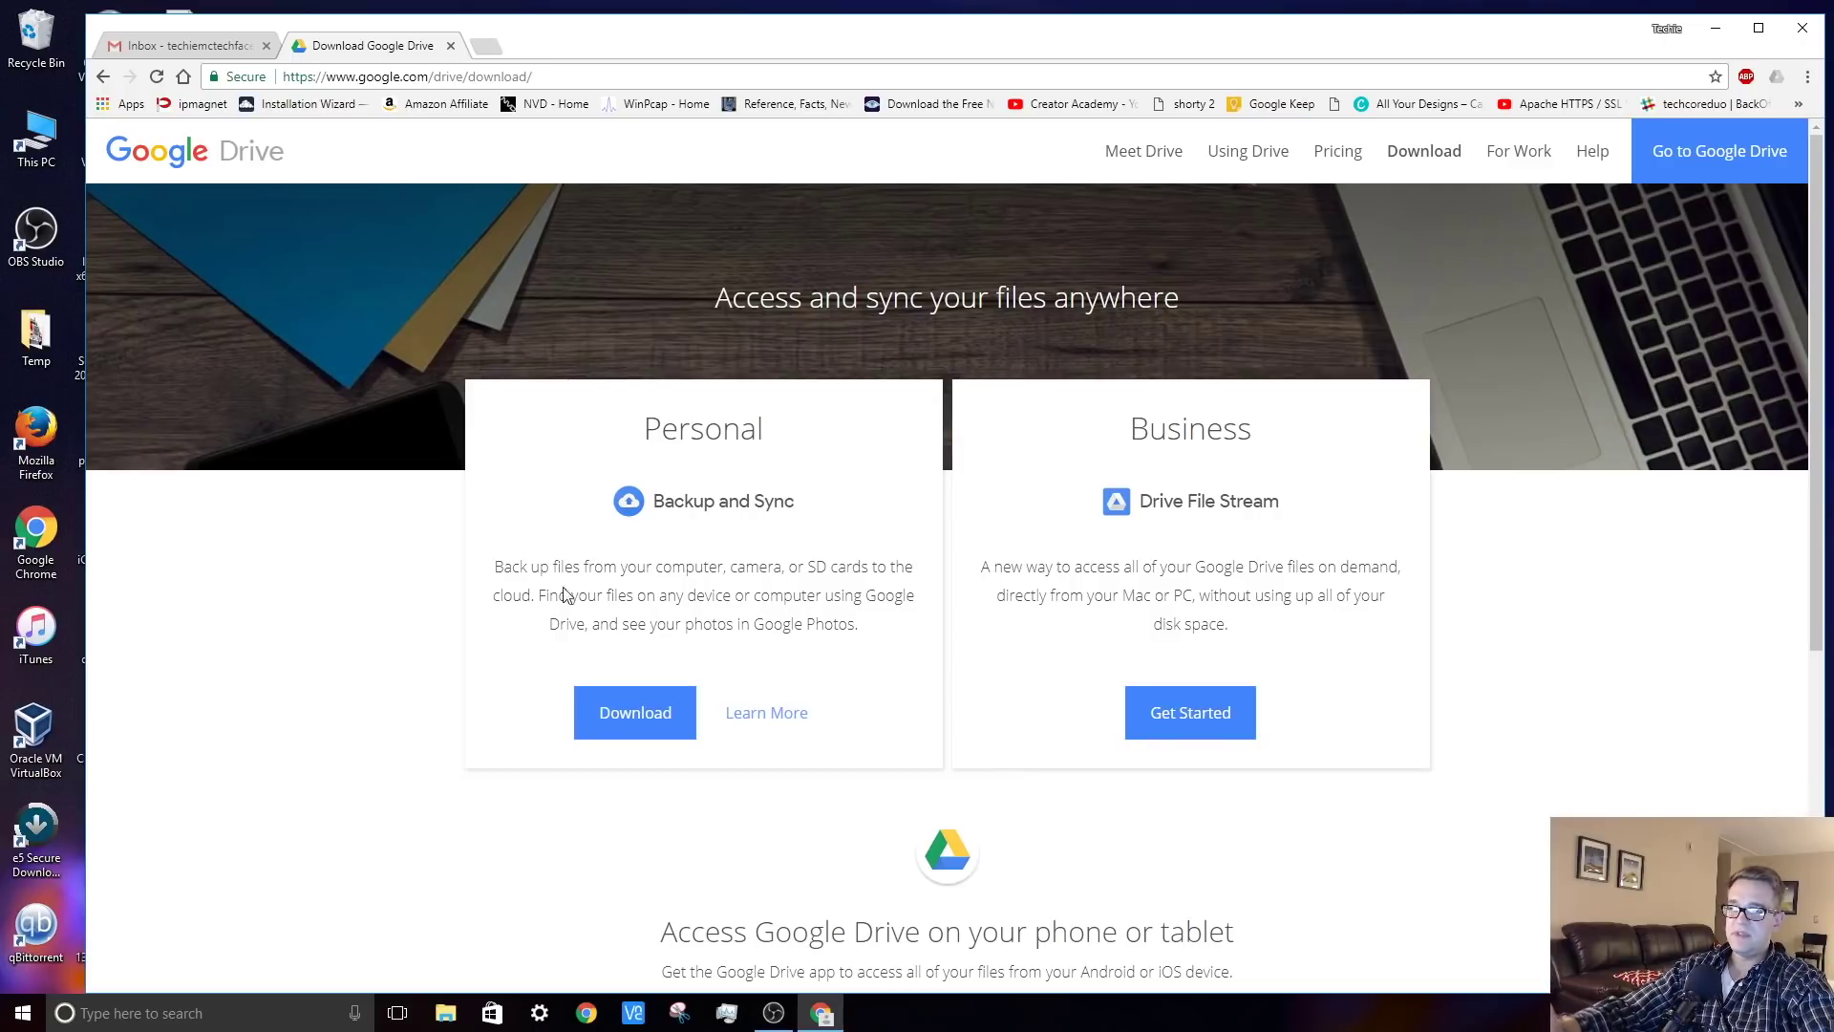
Run installbackupandsync.exe from Downloads and approve the UAC prompt to install it
click(29, 1020)
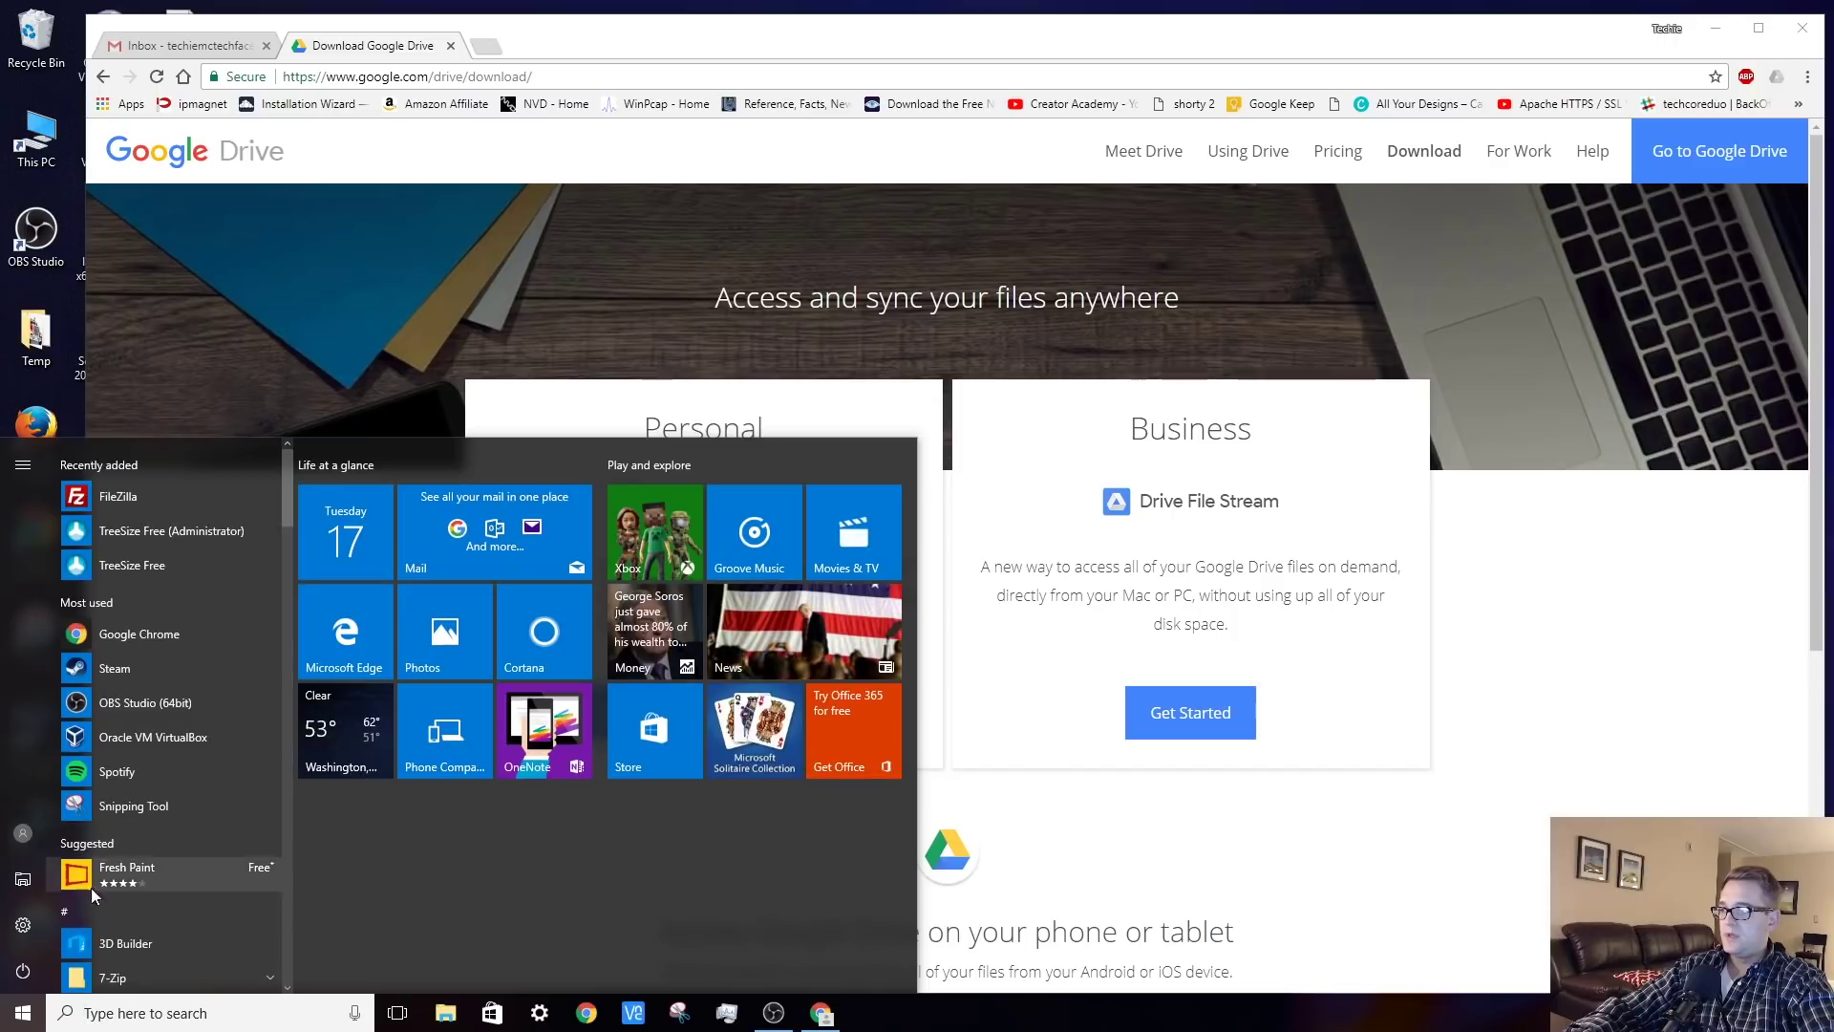
key(Escape)
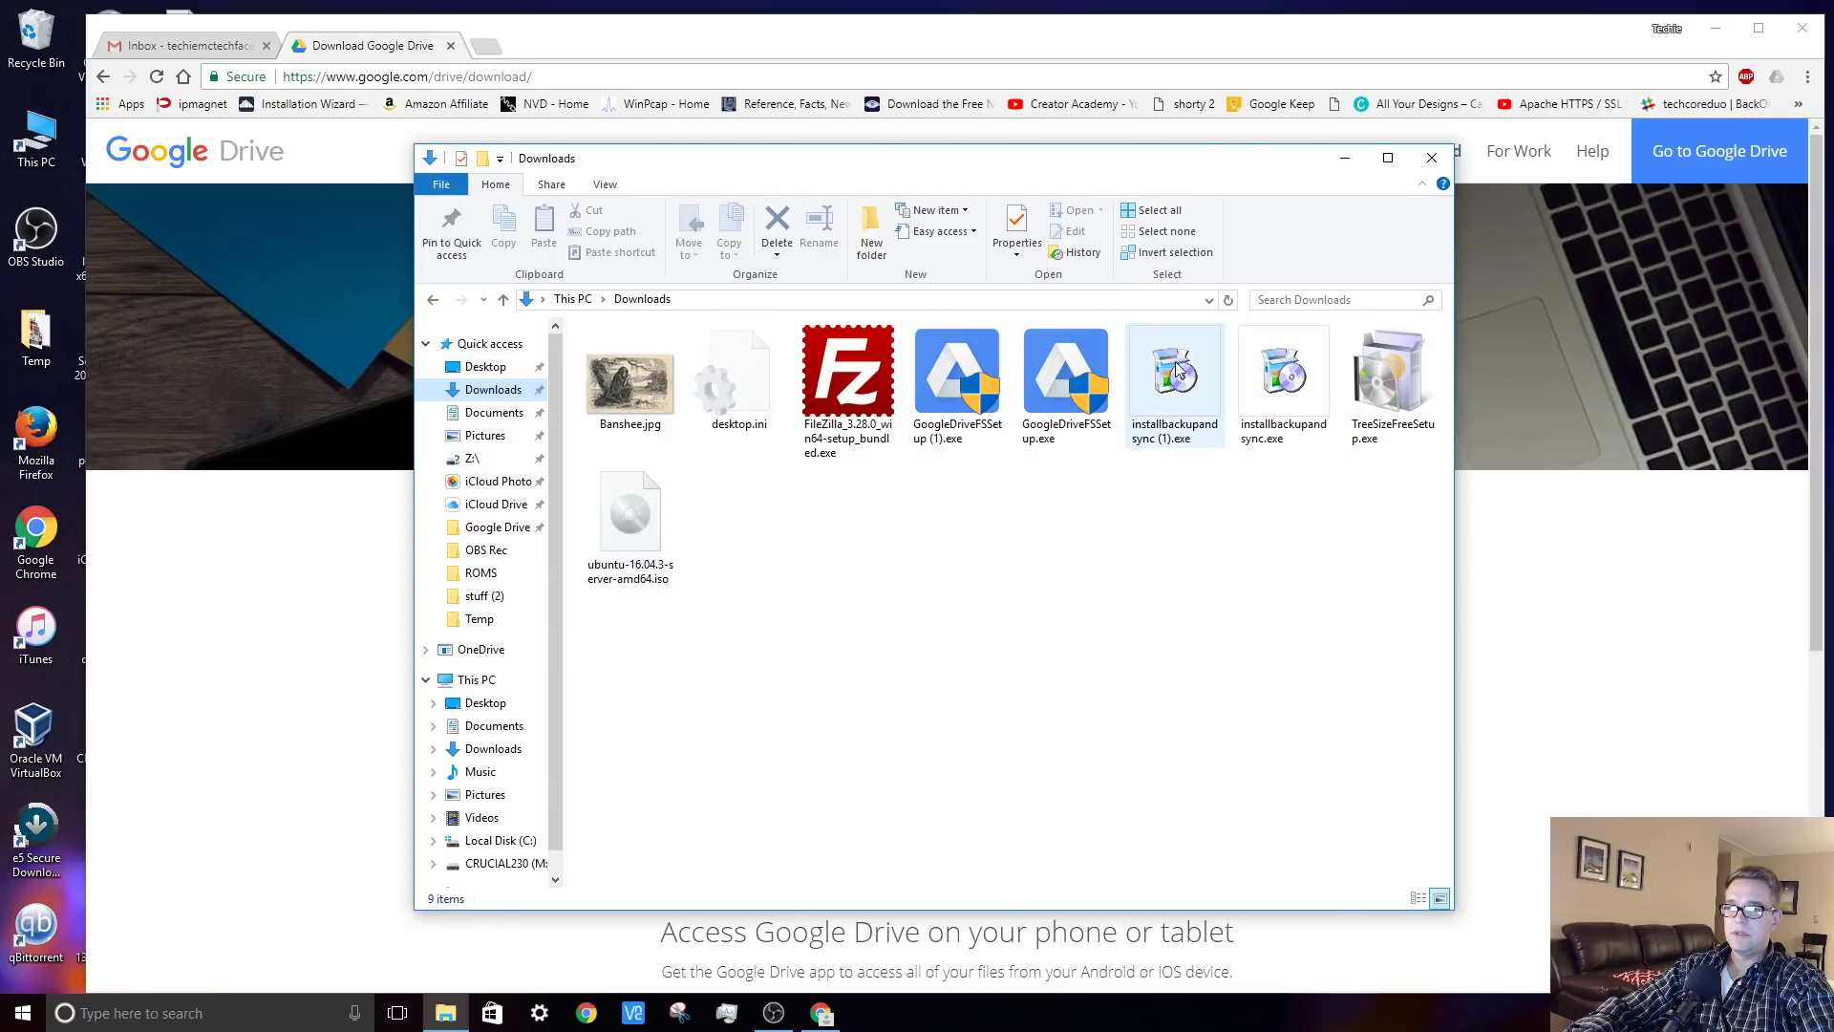
double_click(1251, 344)
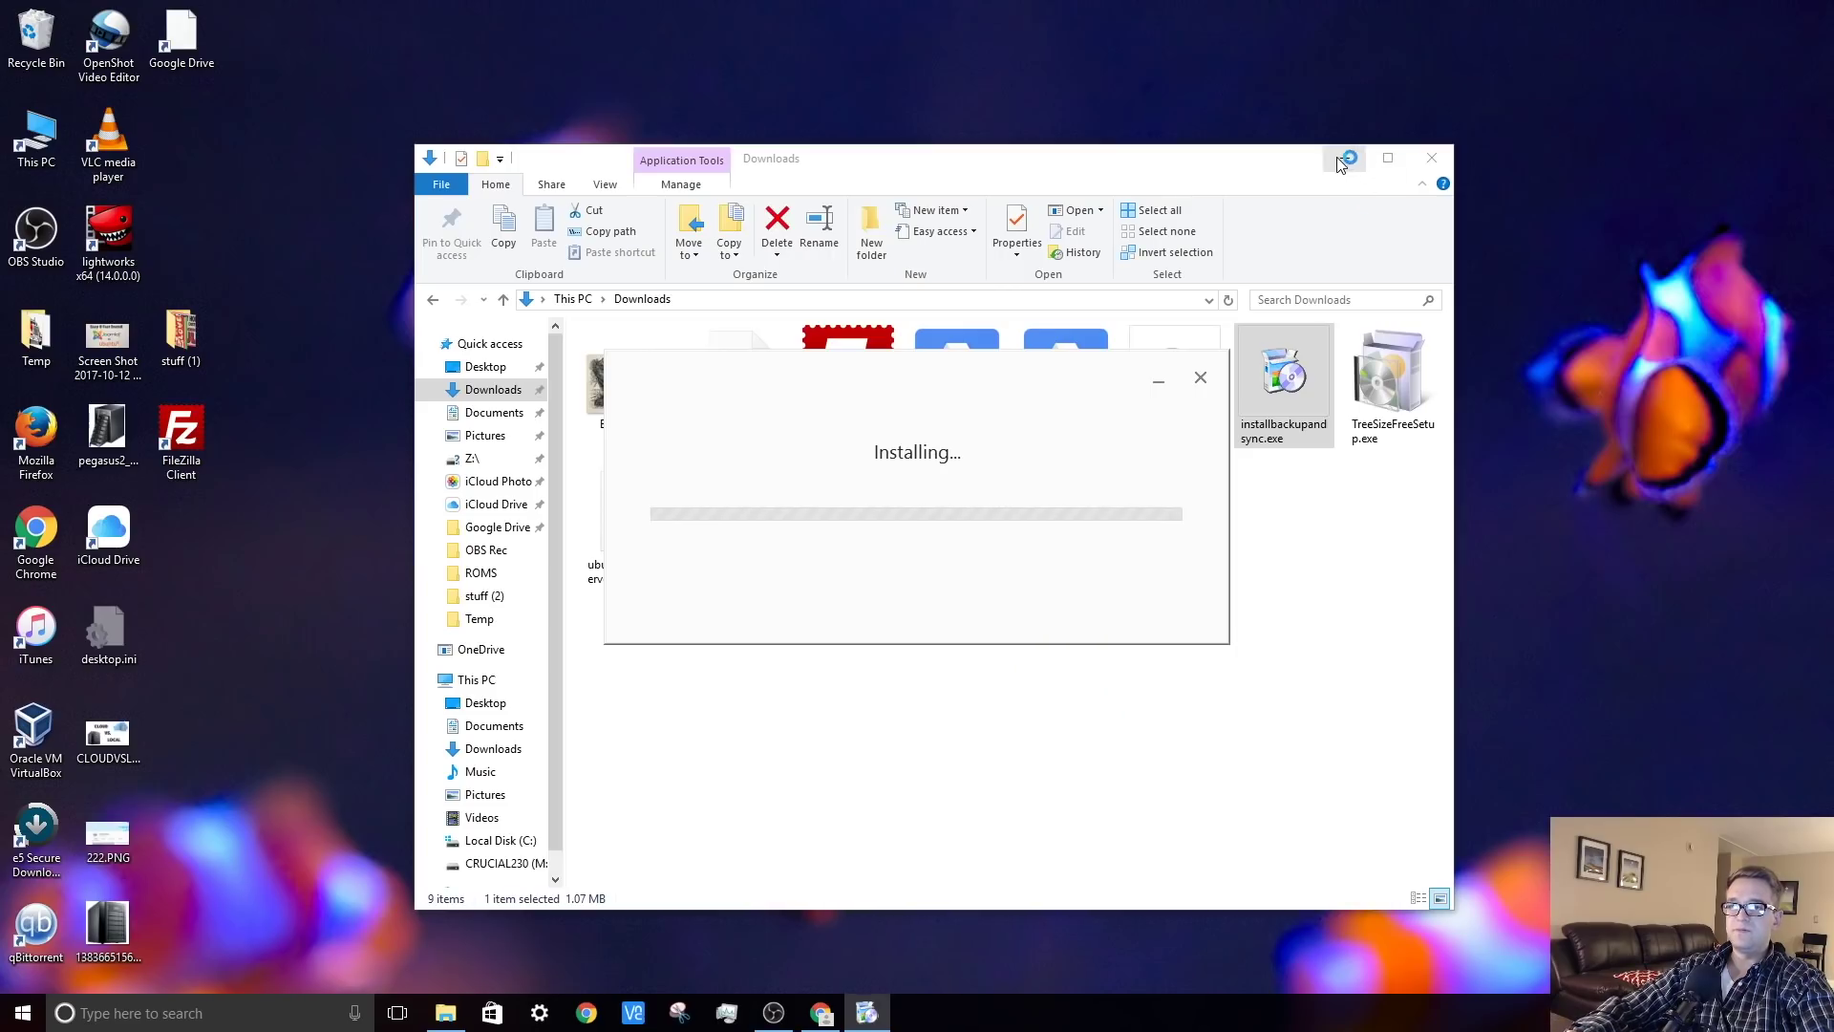
click(1334, 168)
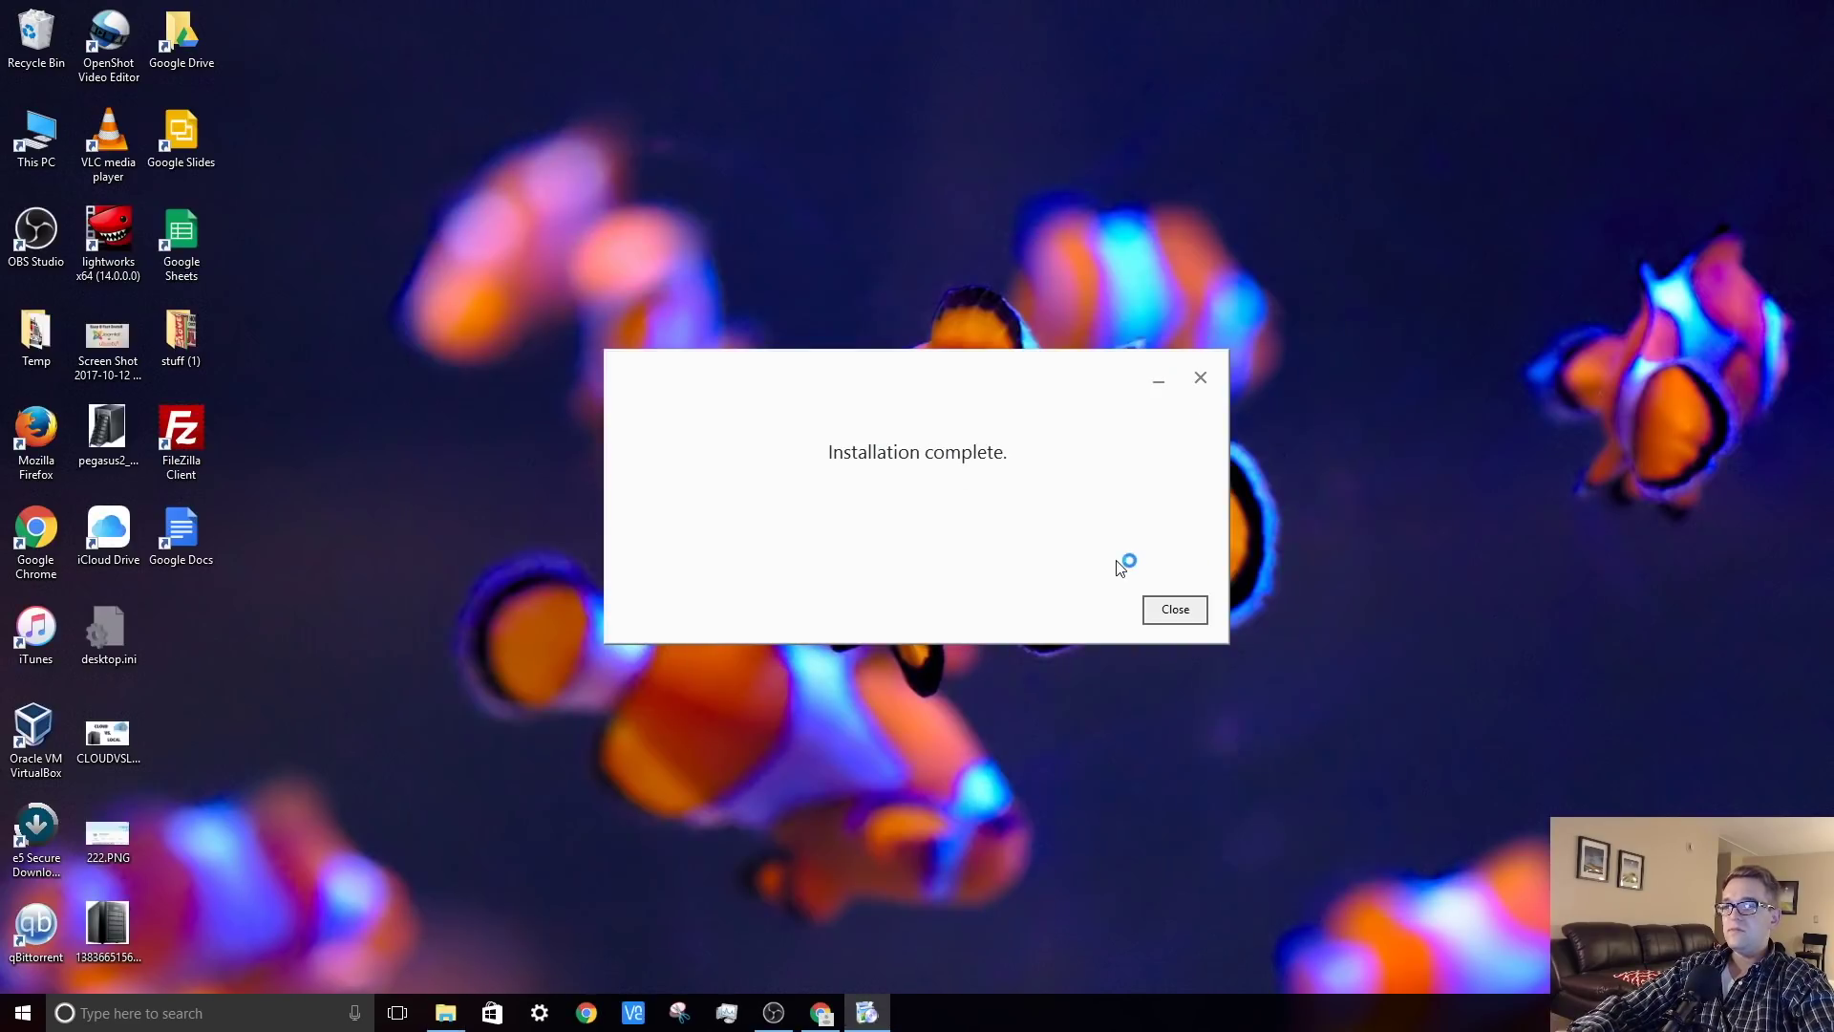
Close the installer and sign in to Backup and Sync with the account email and password
click(1175, 610)
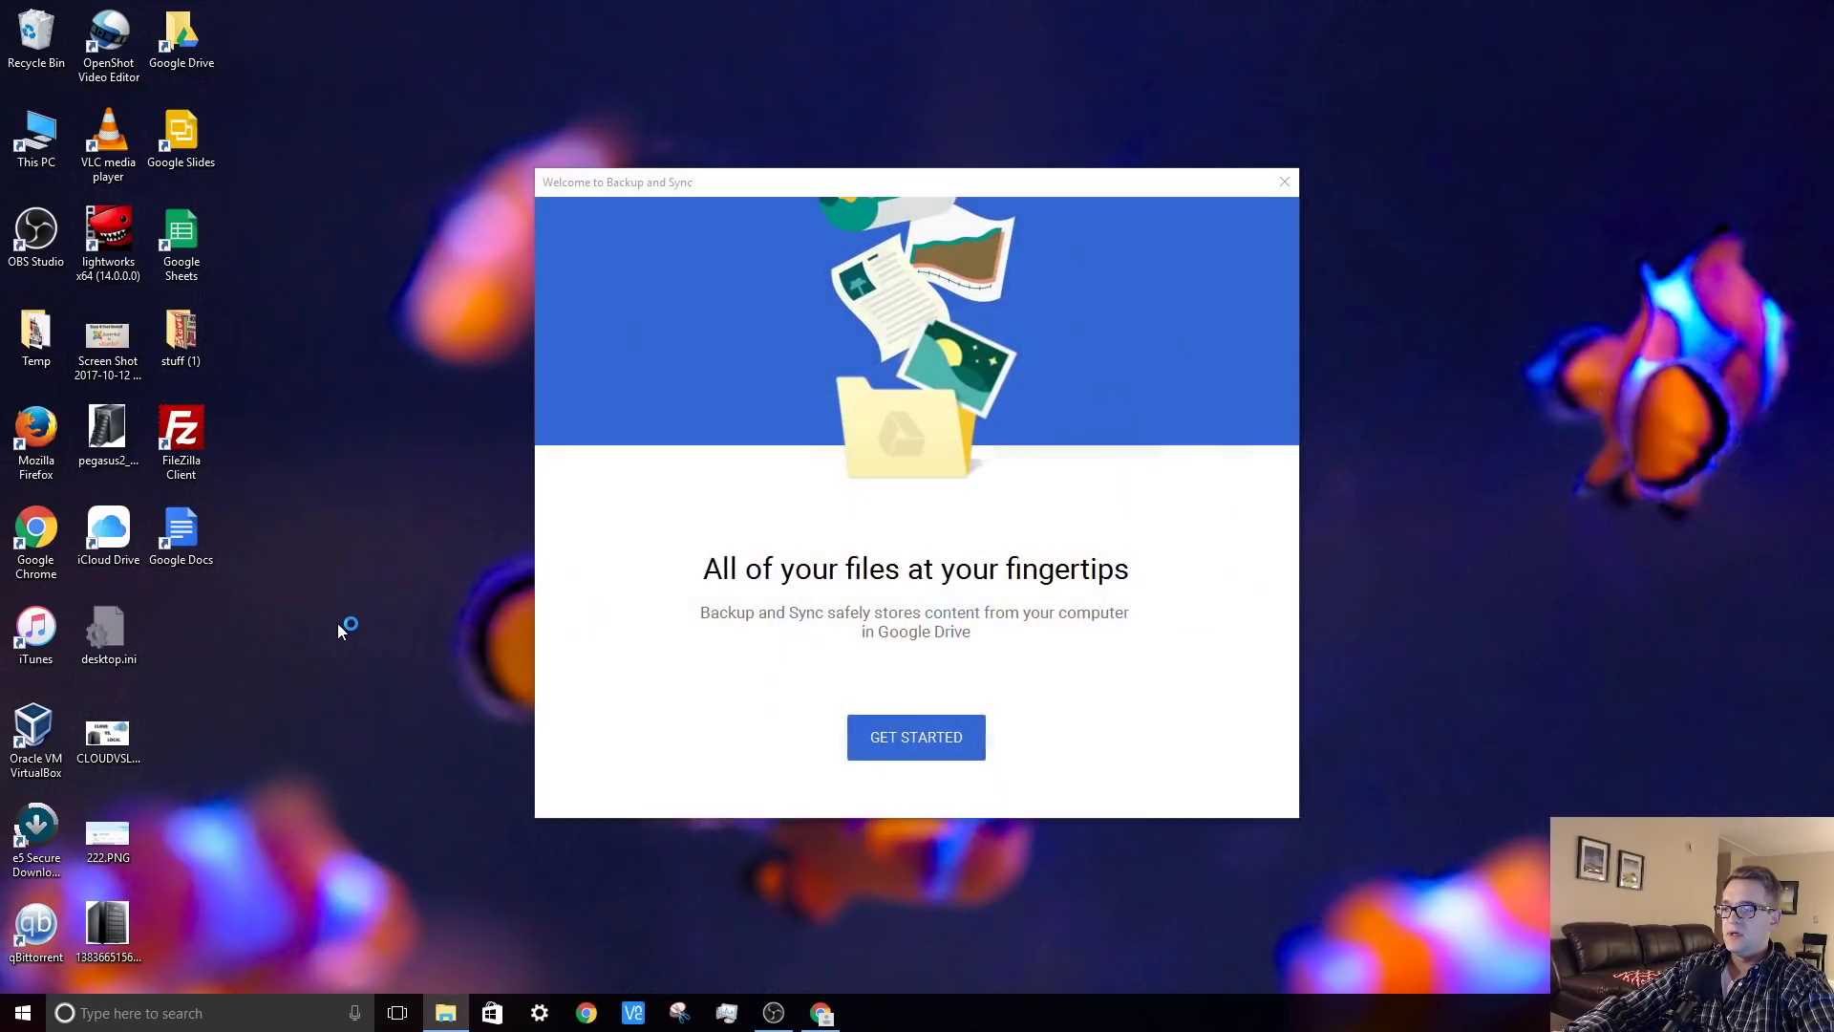
click(928, 739)
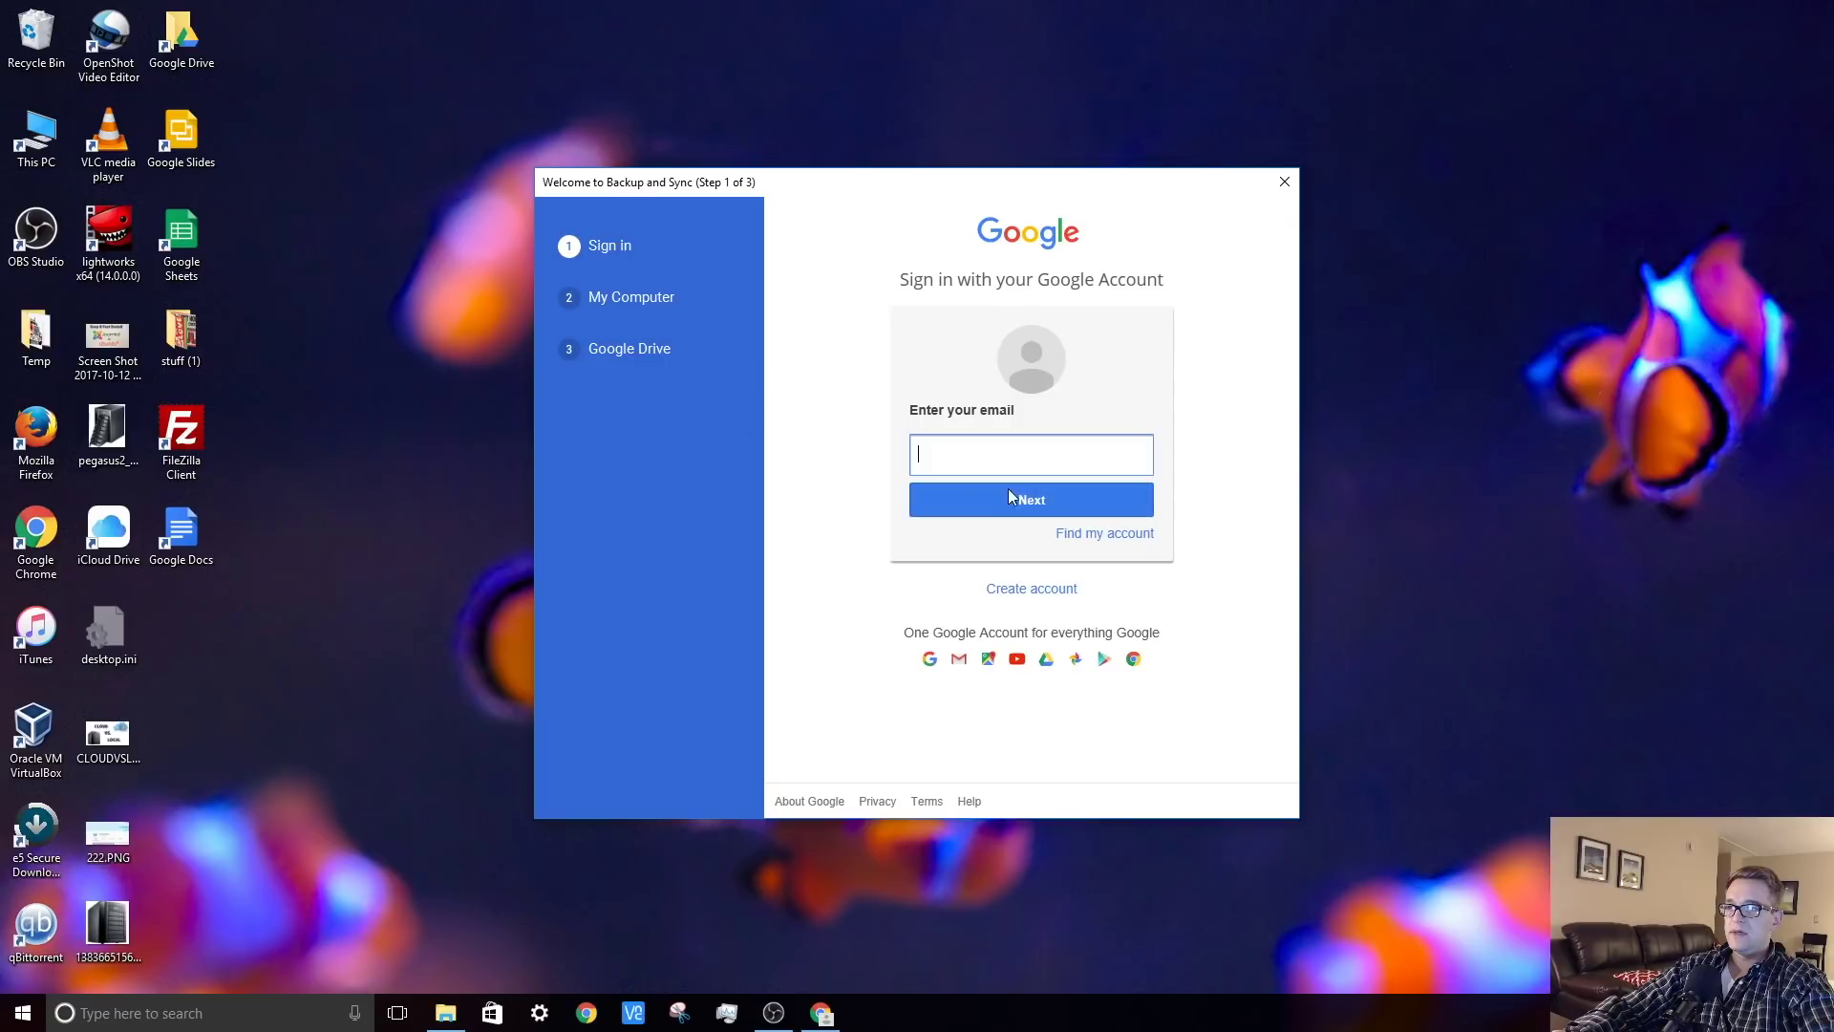
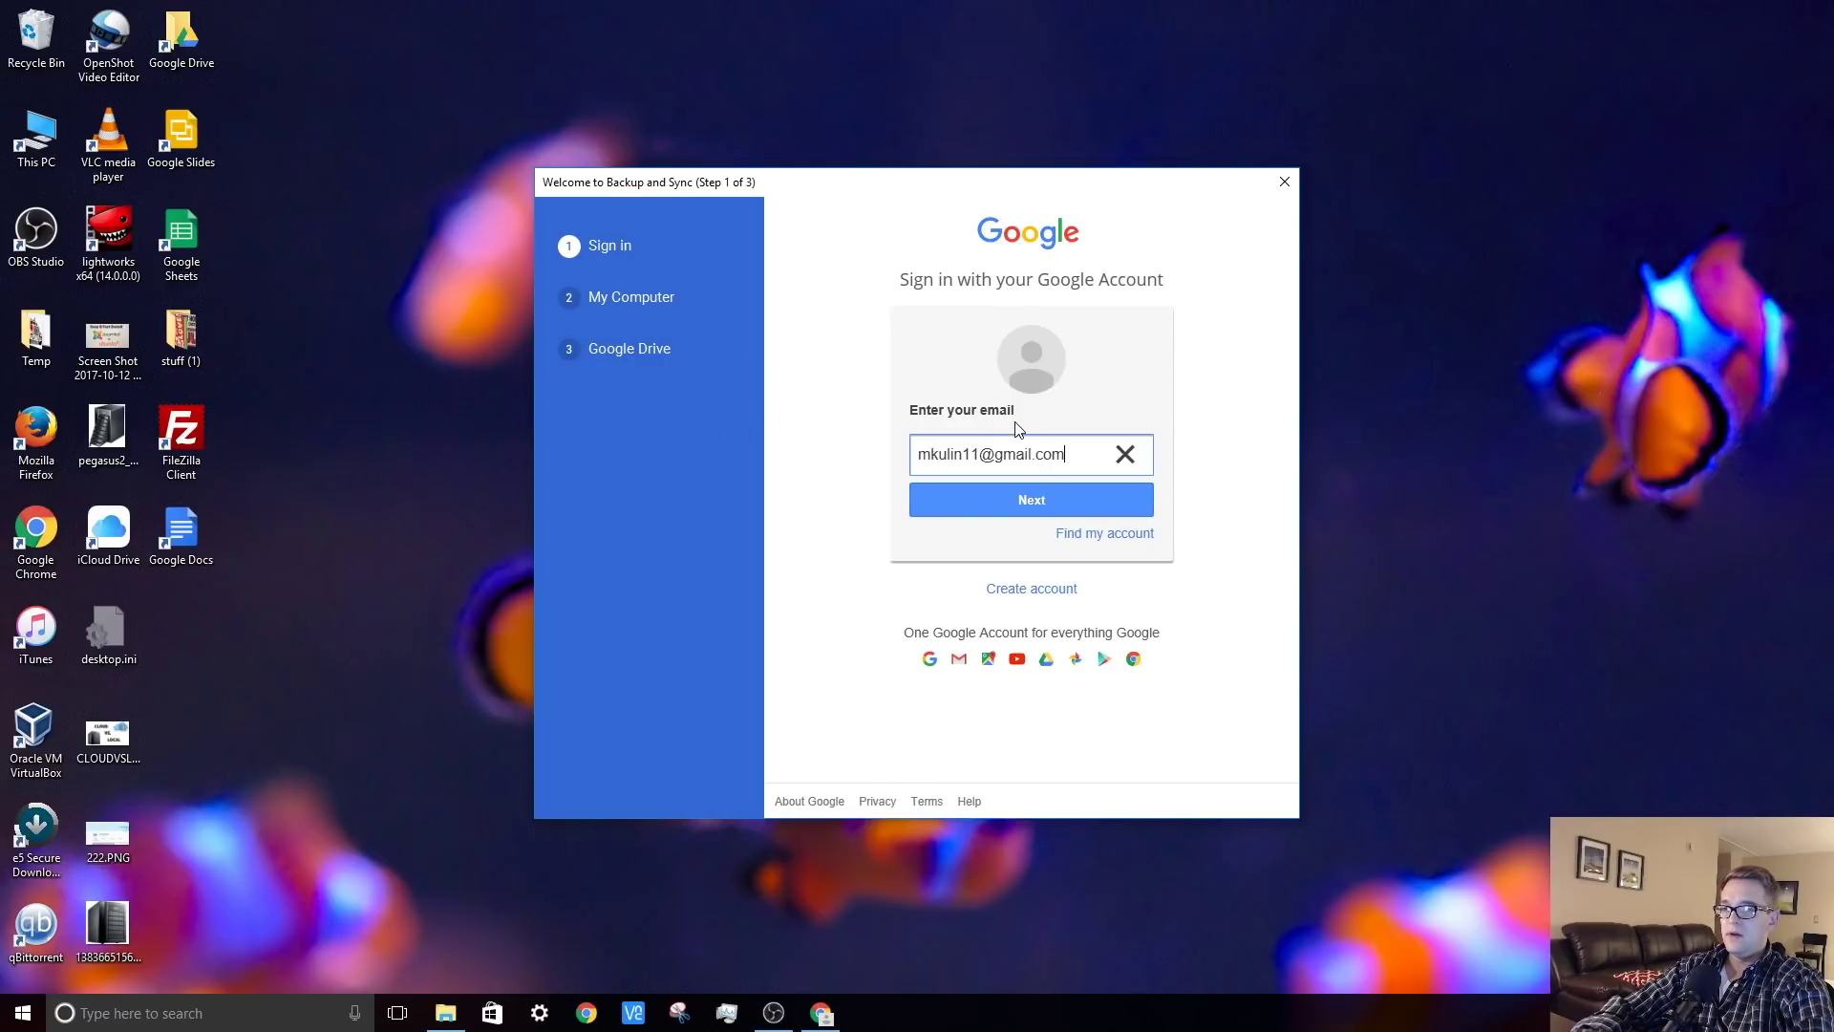
click(1045, 495)
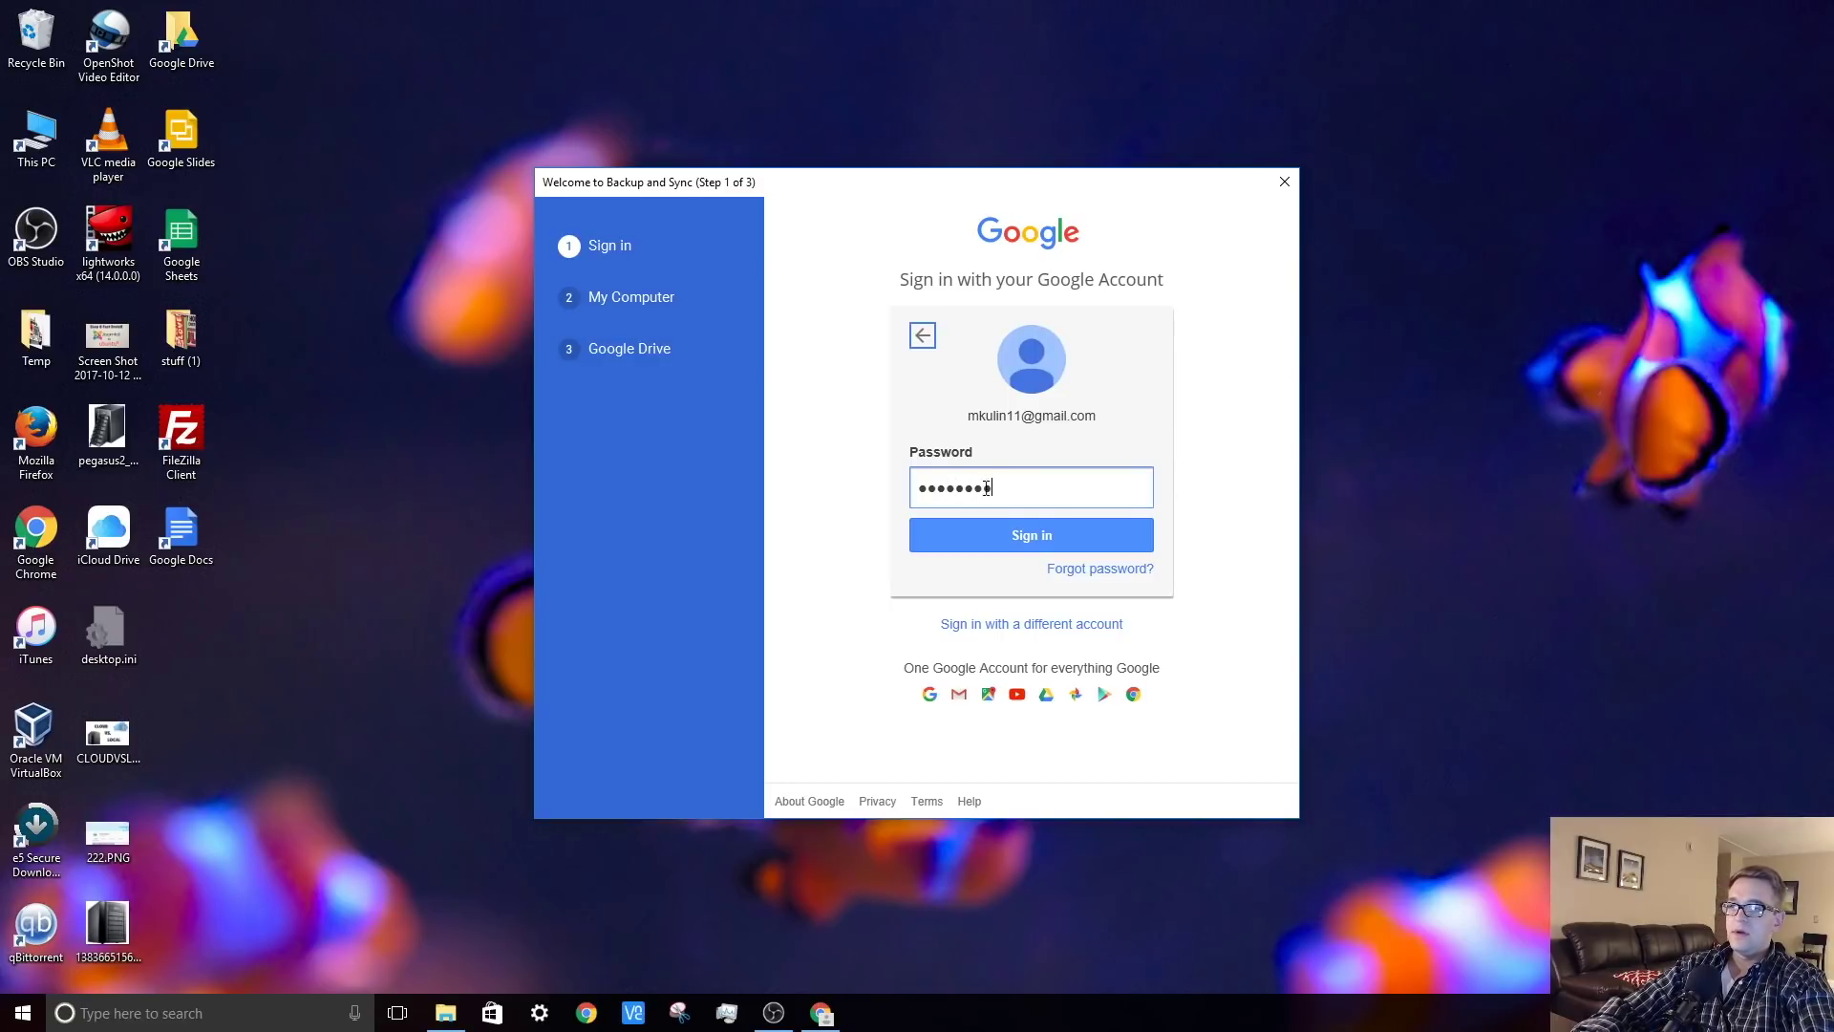
click(995, 522)
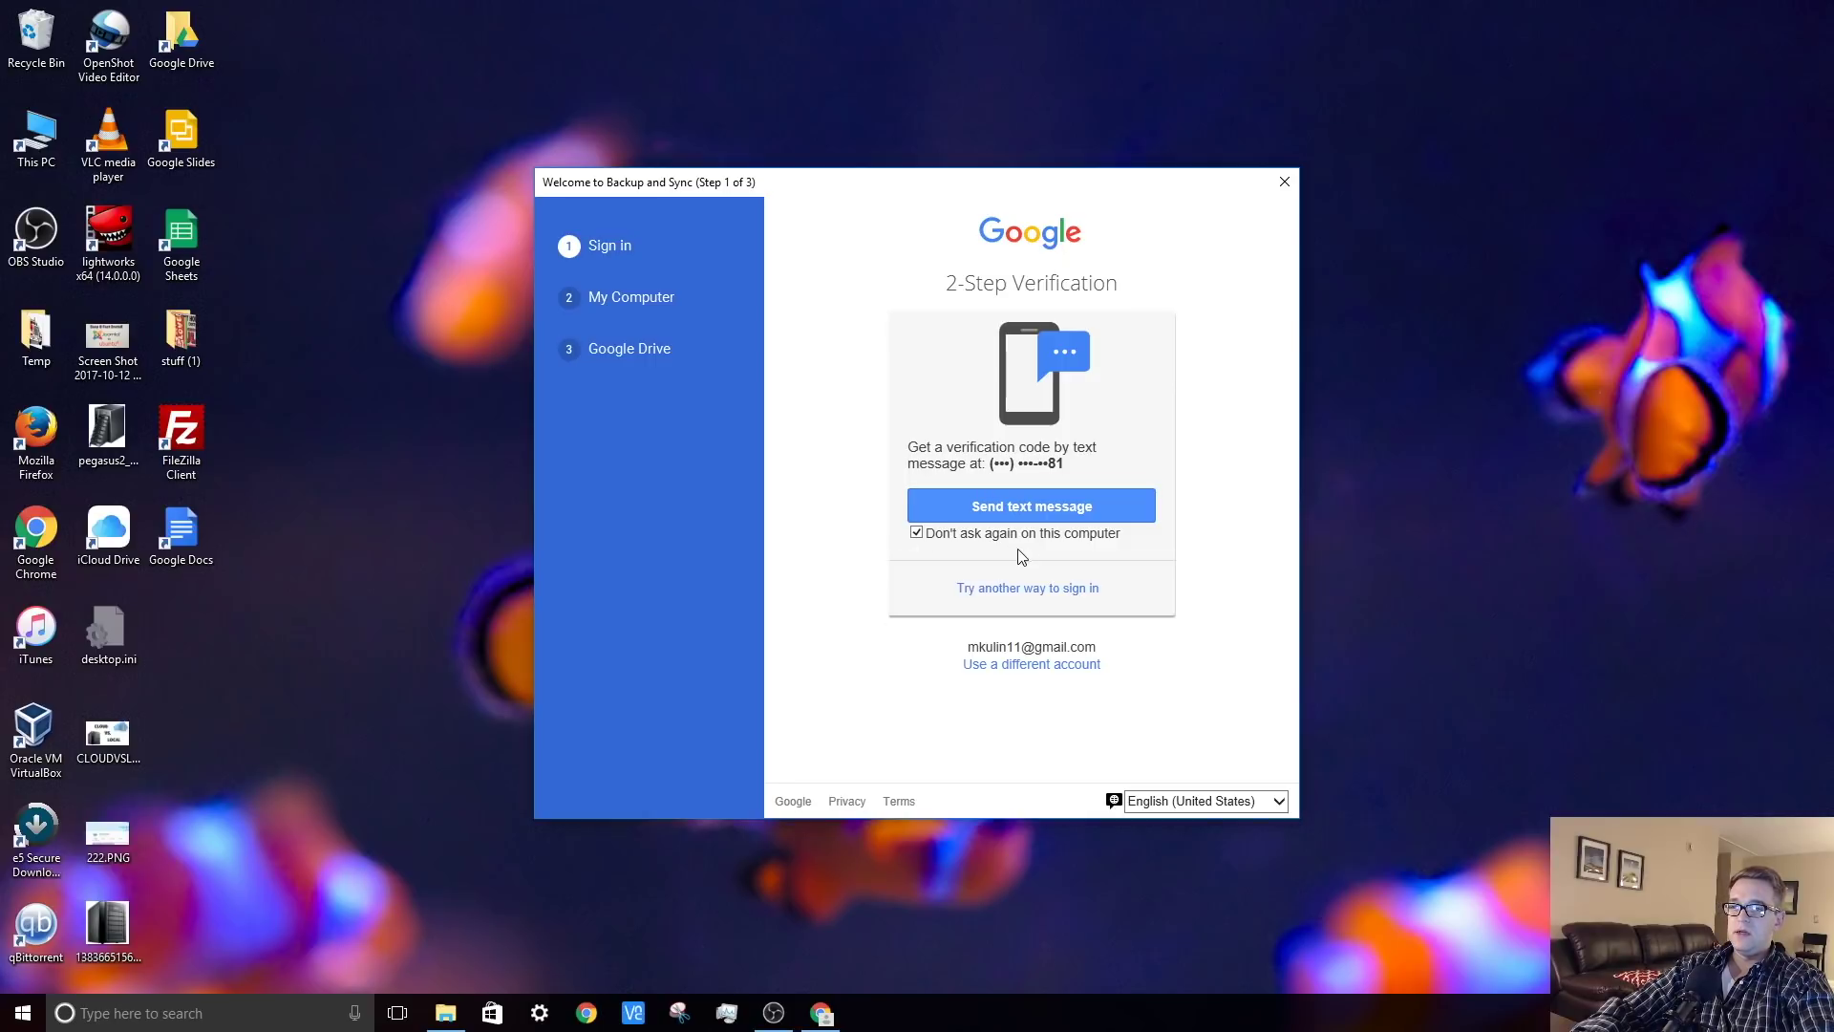
Complete 2-Step Verification with the code received by text message
click(1011, 507)
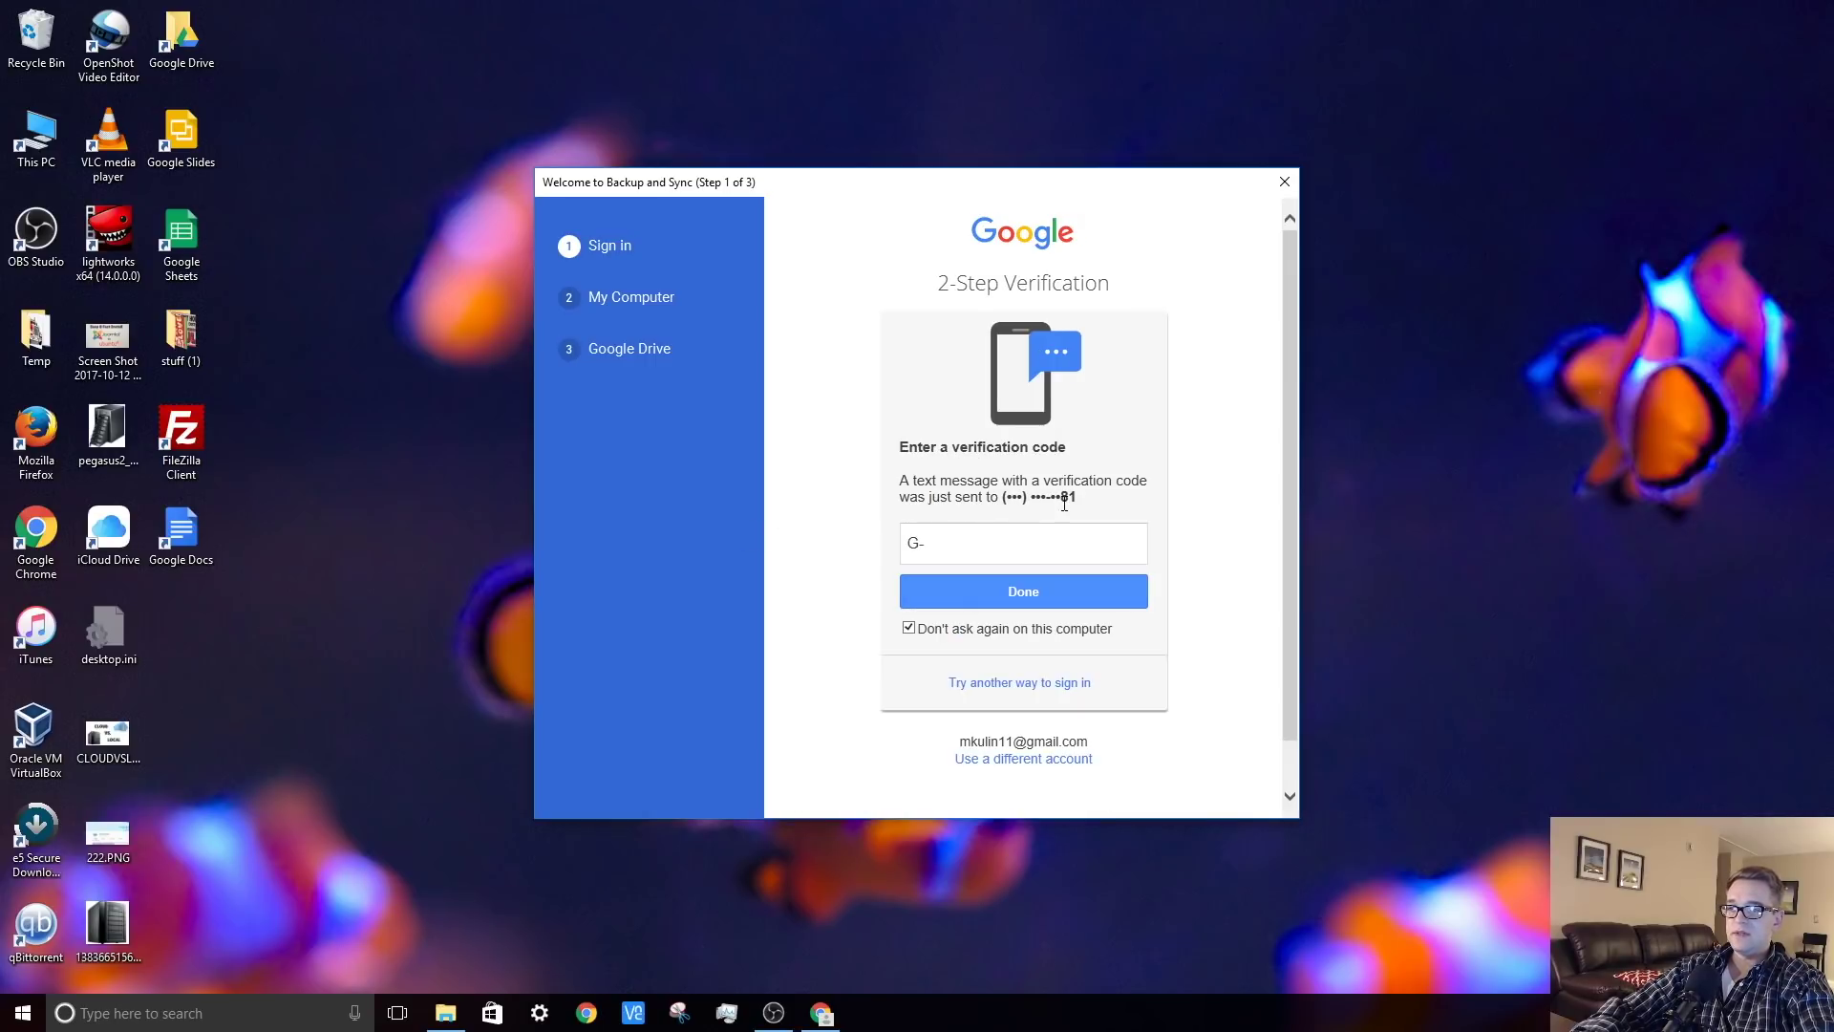
click(1050, 541)
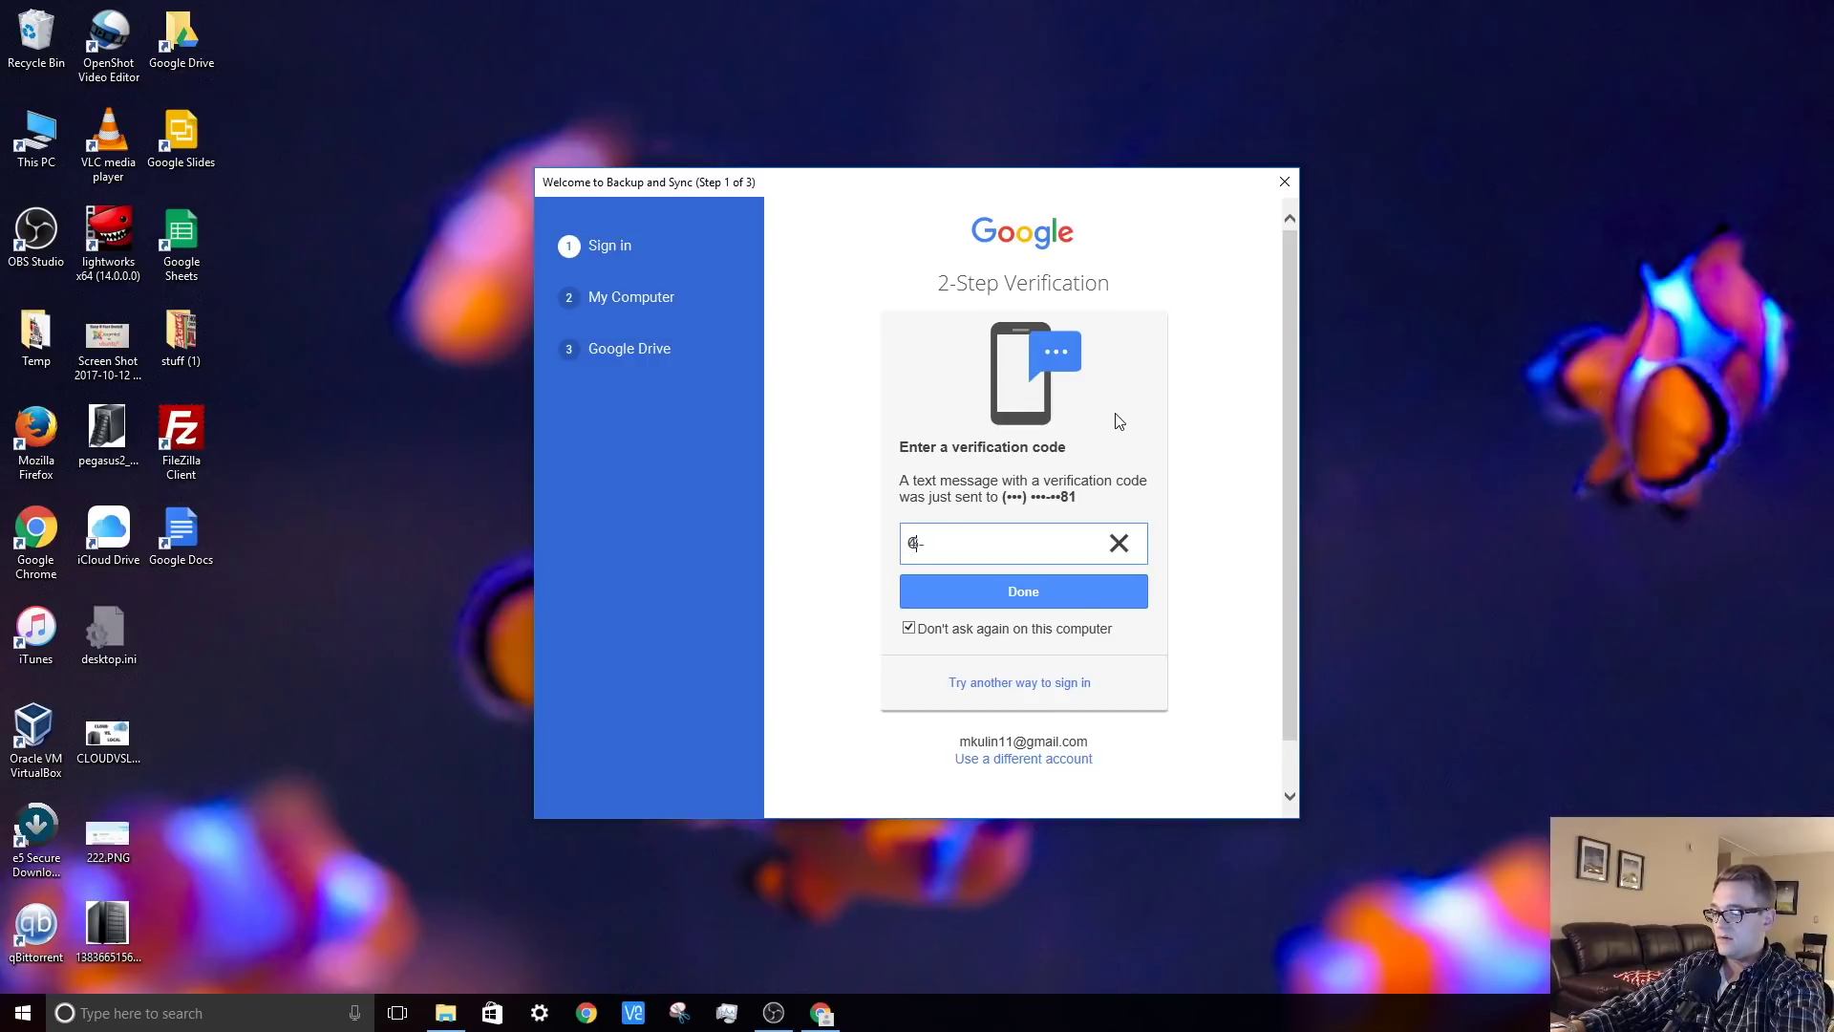
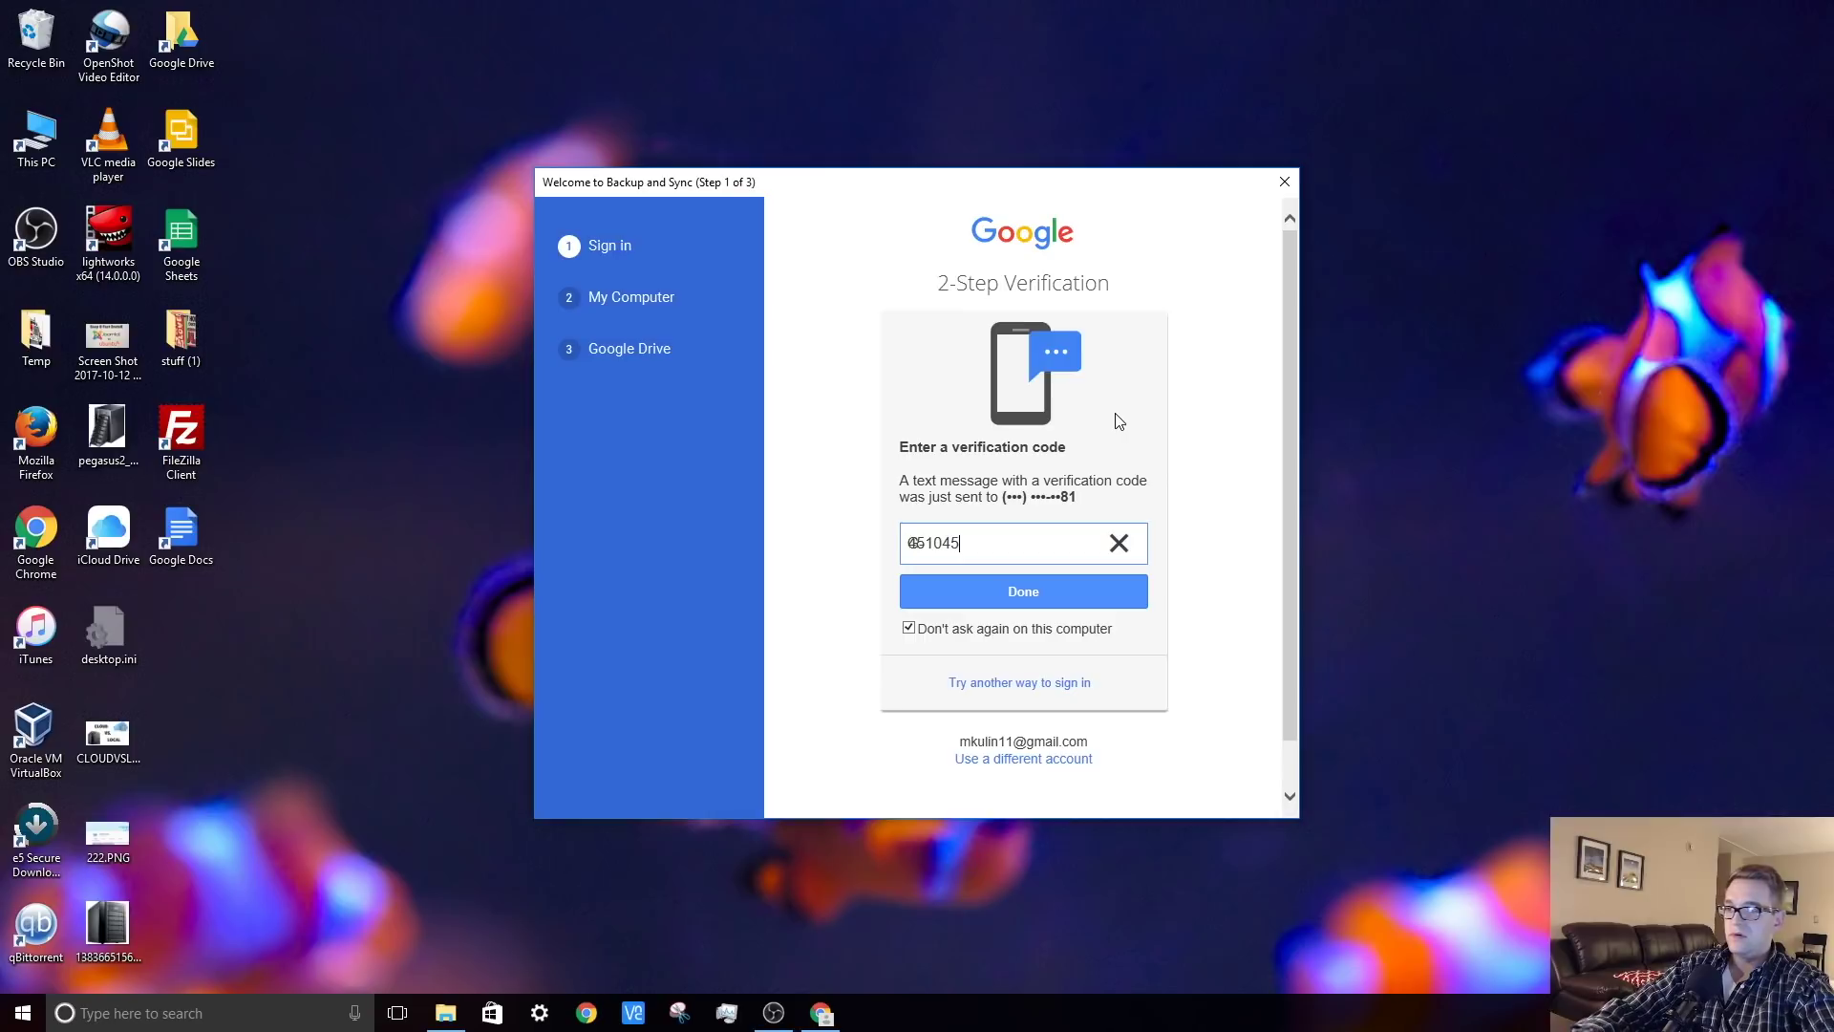
click(1082, 592)
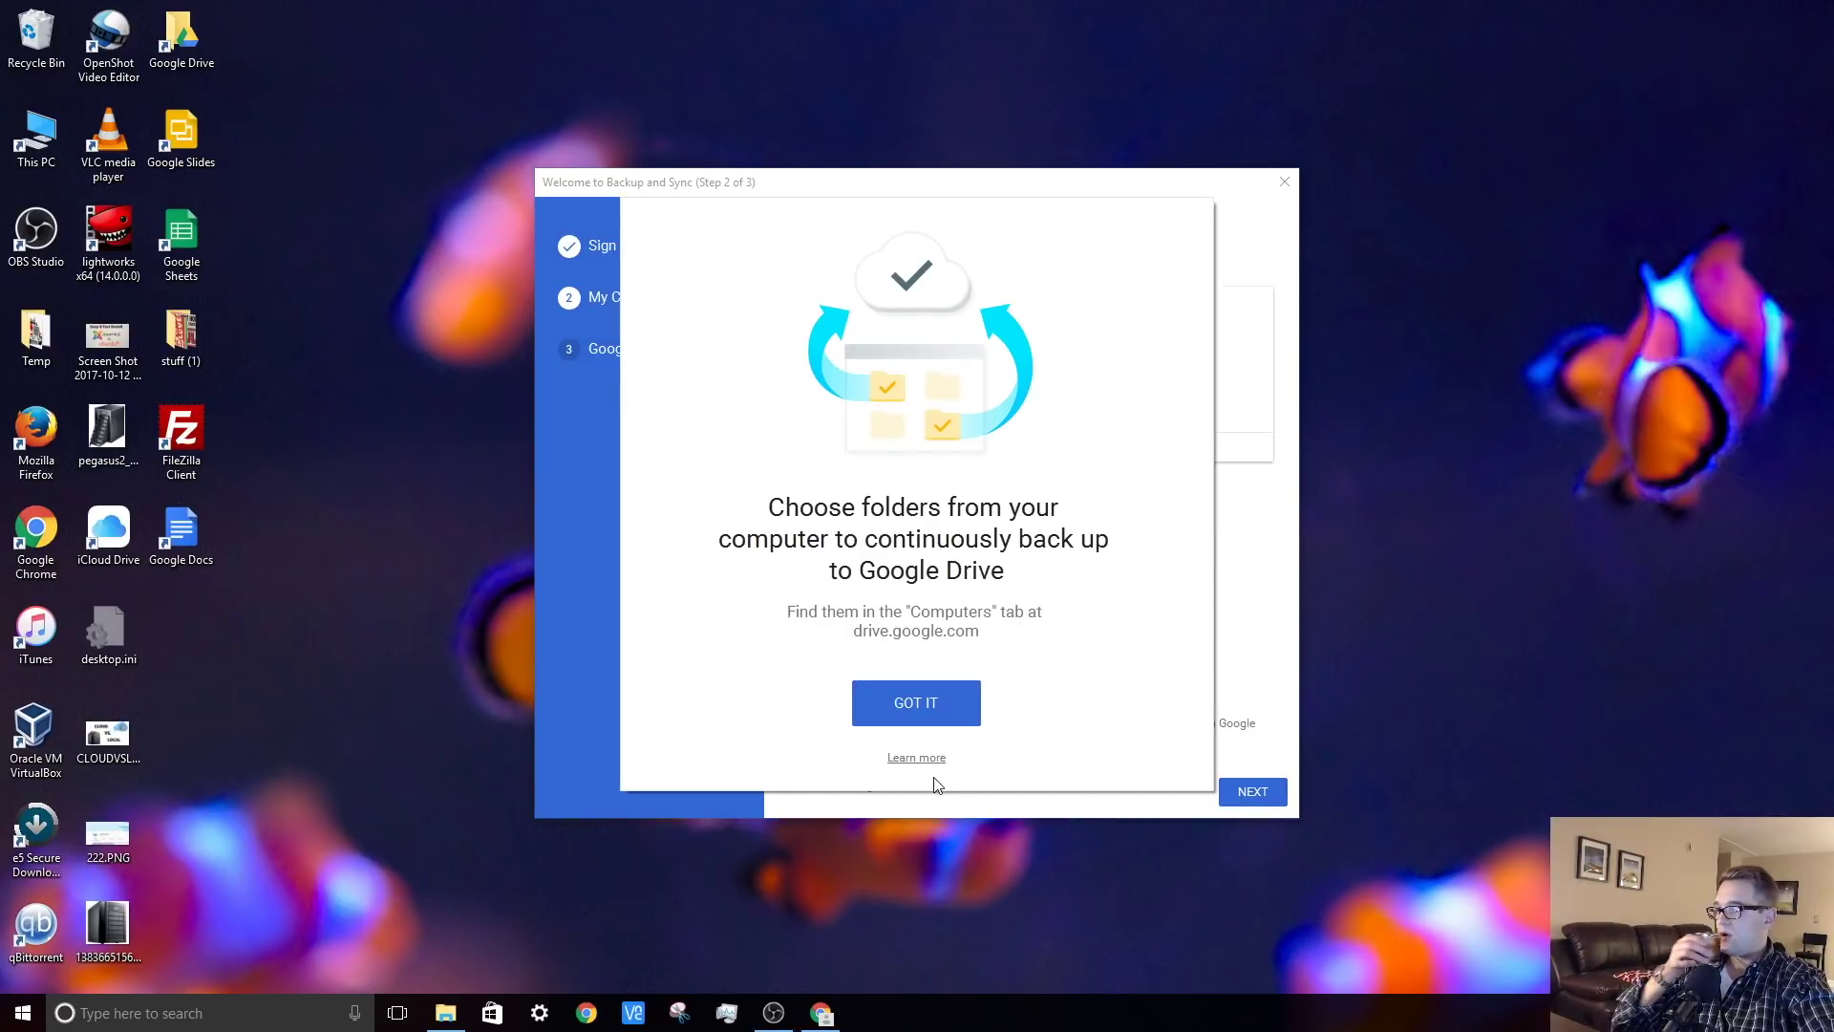
Uncheck Desktop, Documents and Pictures, choose High quality (free unlimited storage), and continue
click(925, 708)
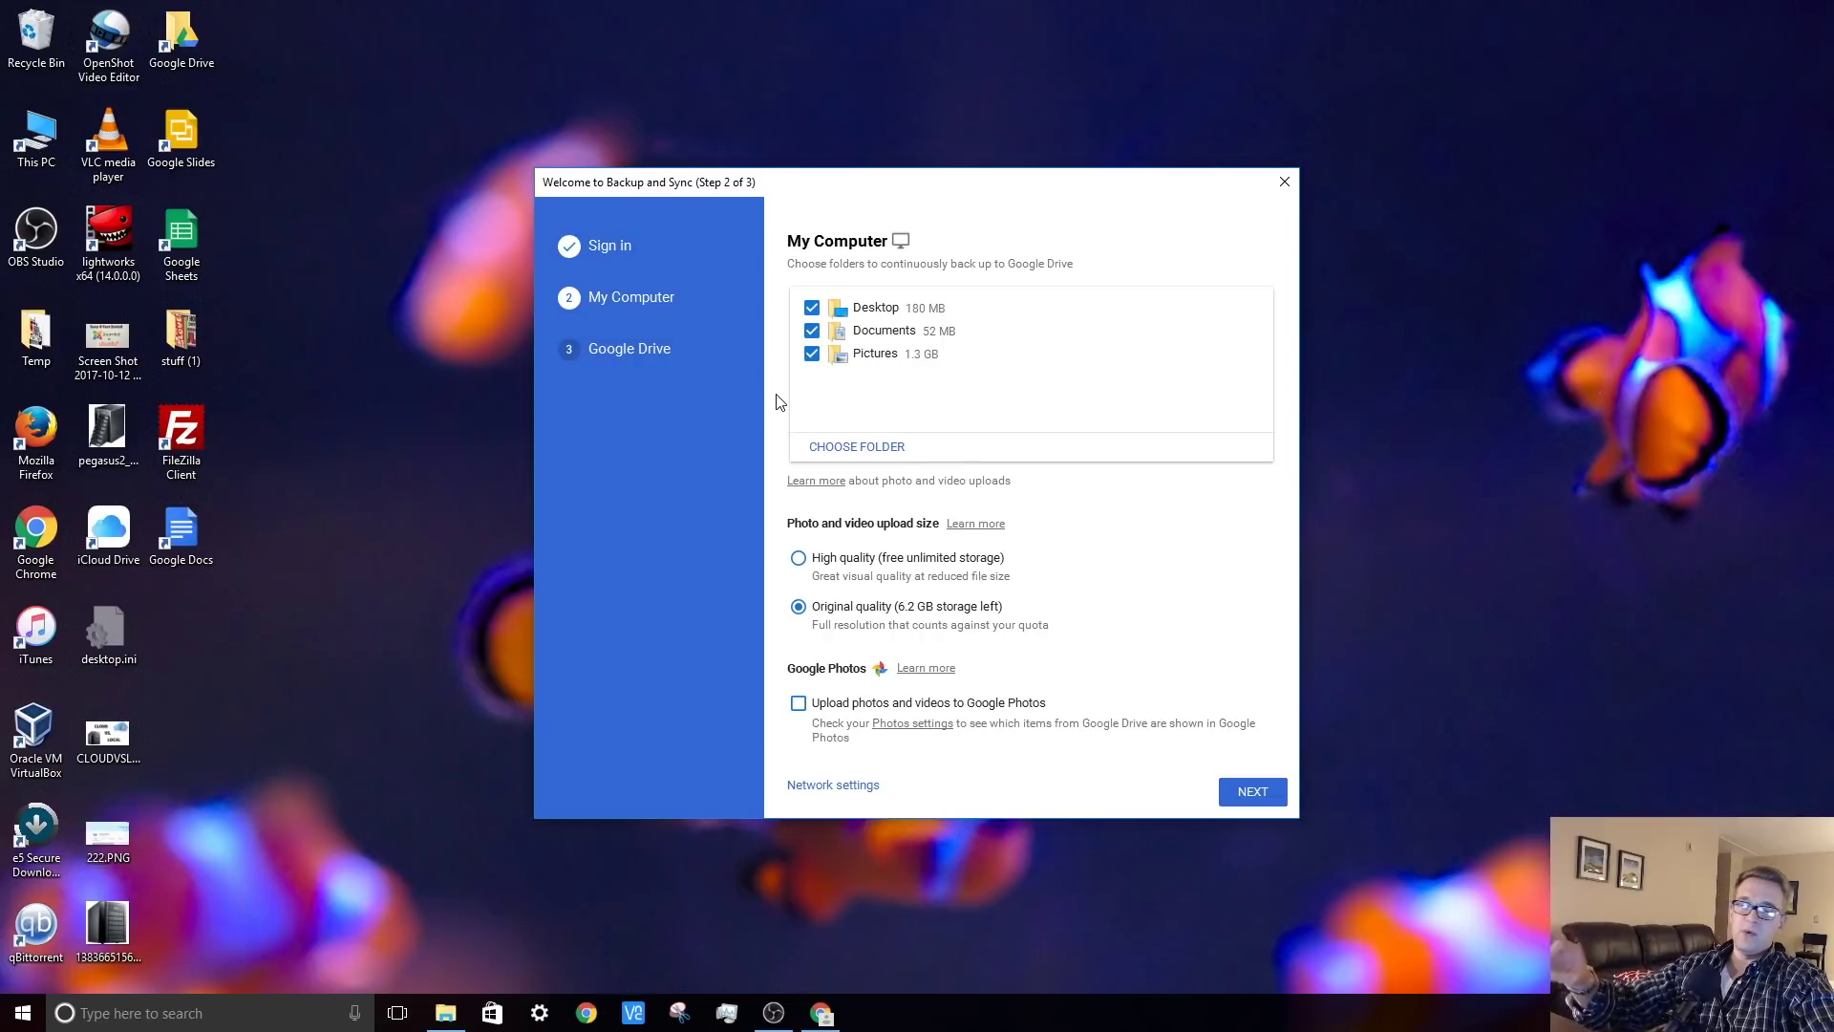
click(812, 309)
click(812, 331)
click(811, 353)
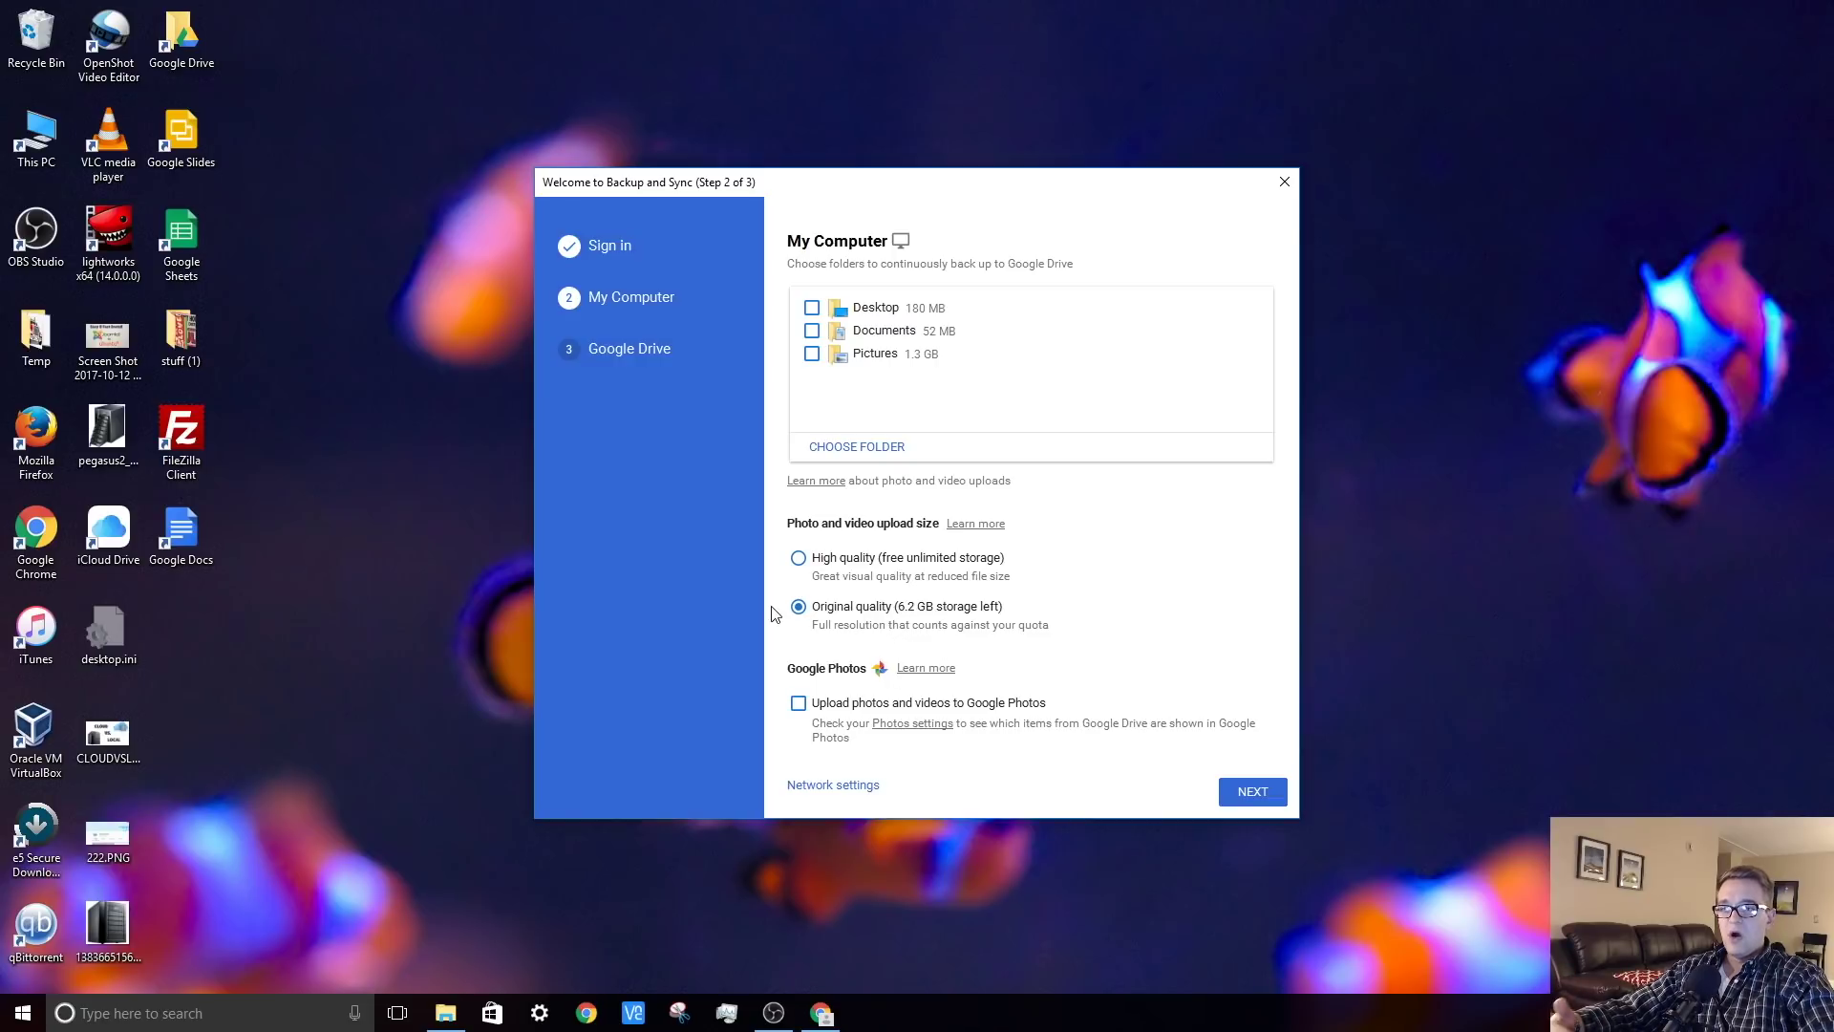
click(799, 560)
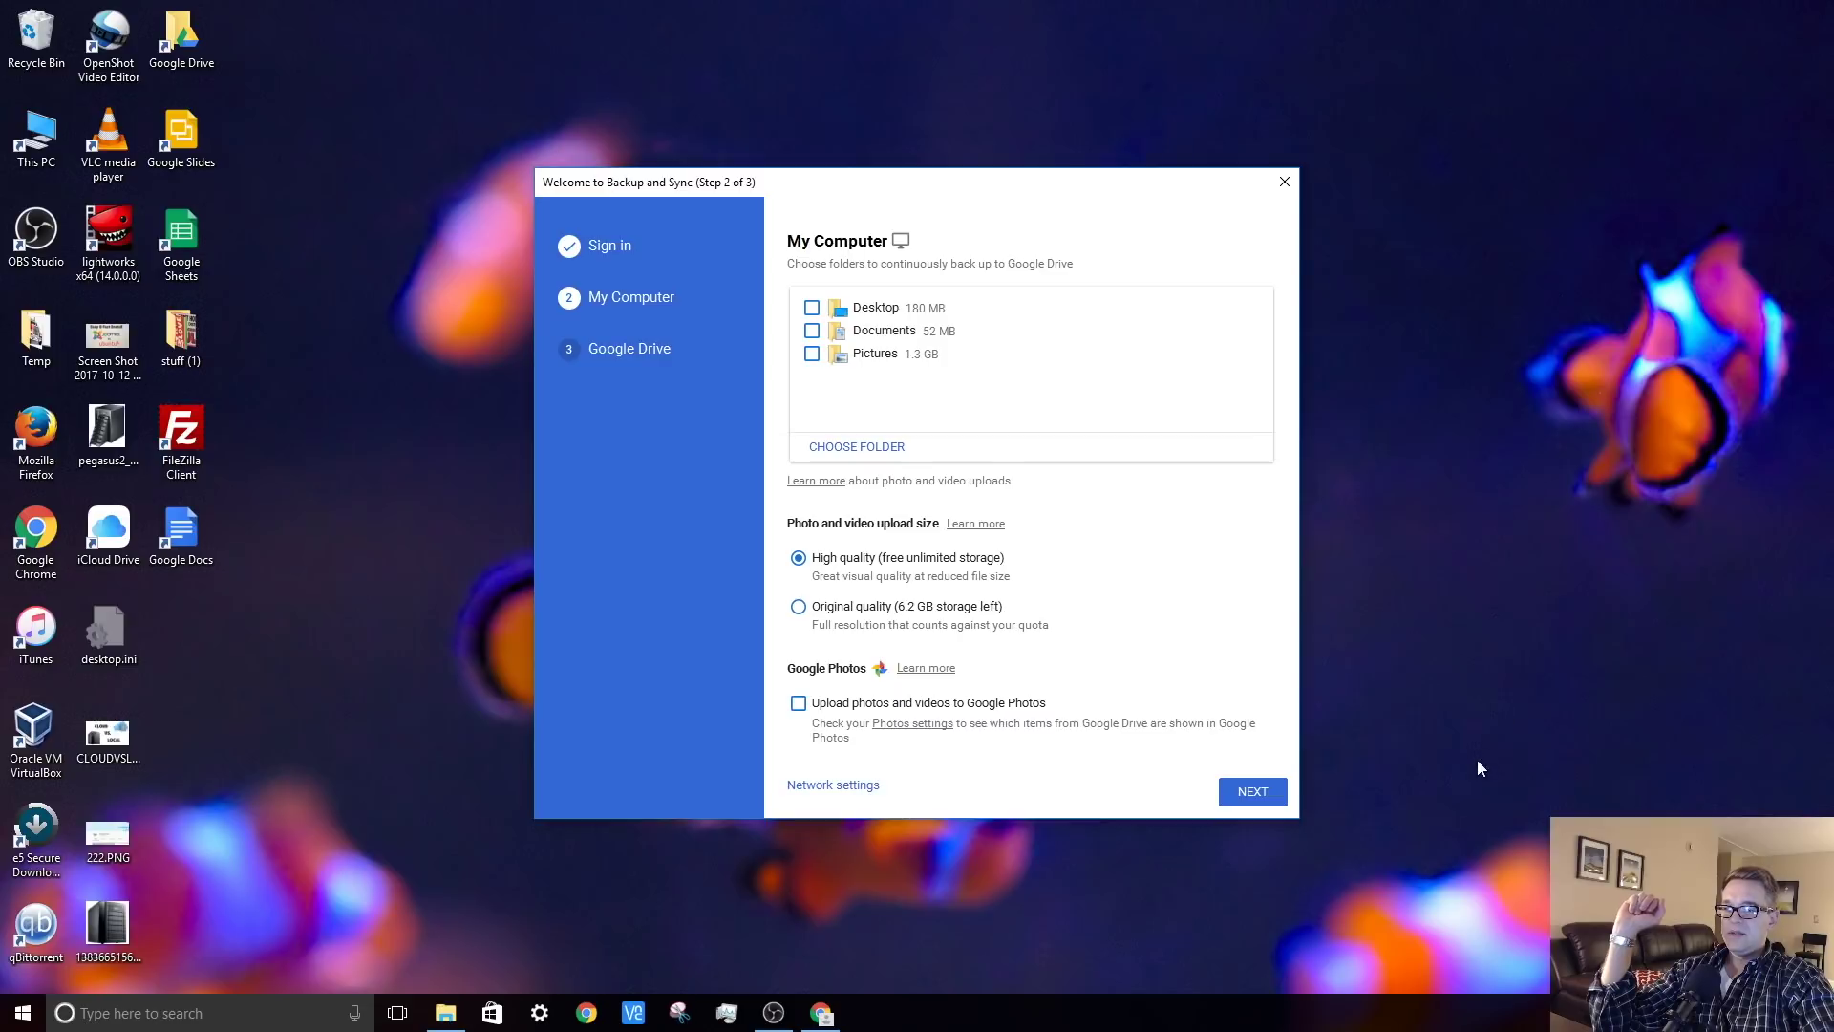
click(1257, 799)
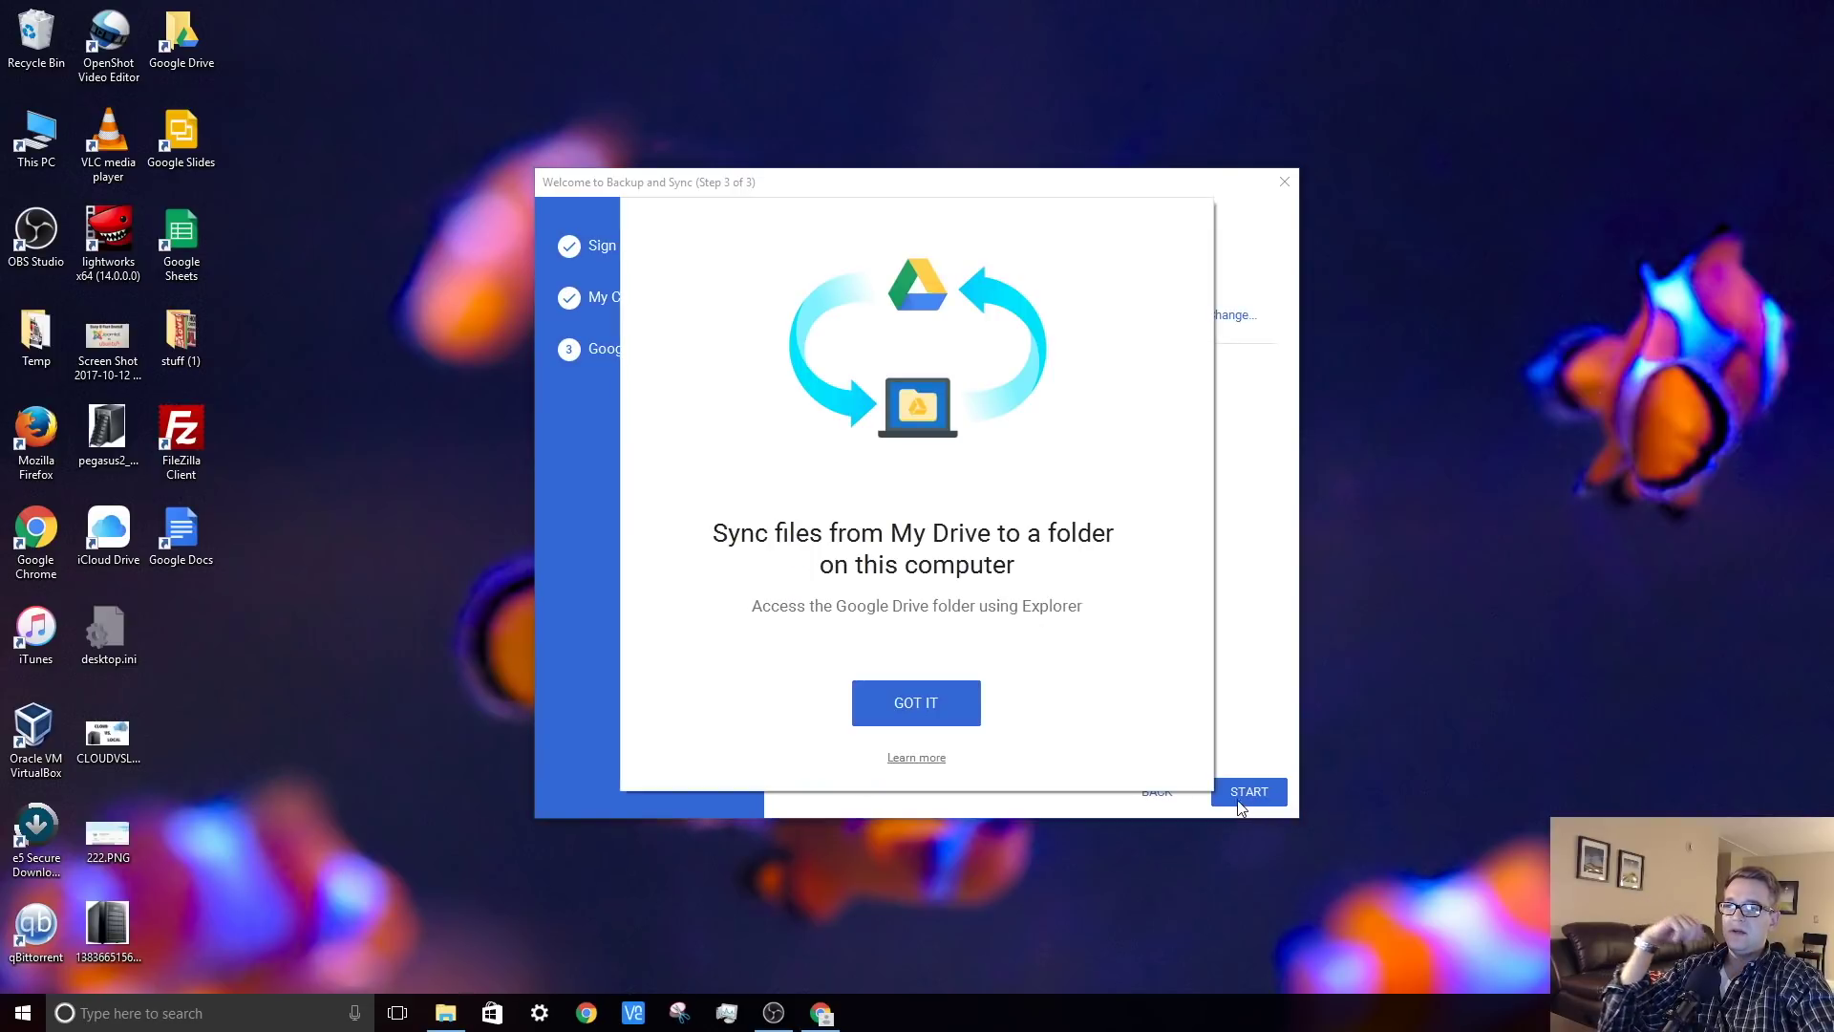
Choose 'Sync only these folders', exclude Mimi's Movies, start syncing and accept merging with My Drive
click(932, 706)
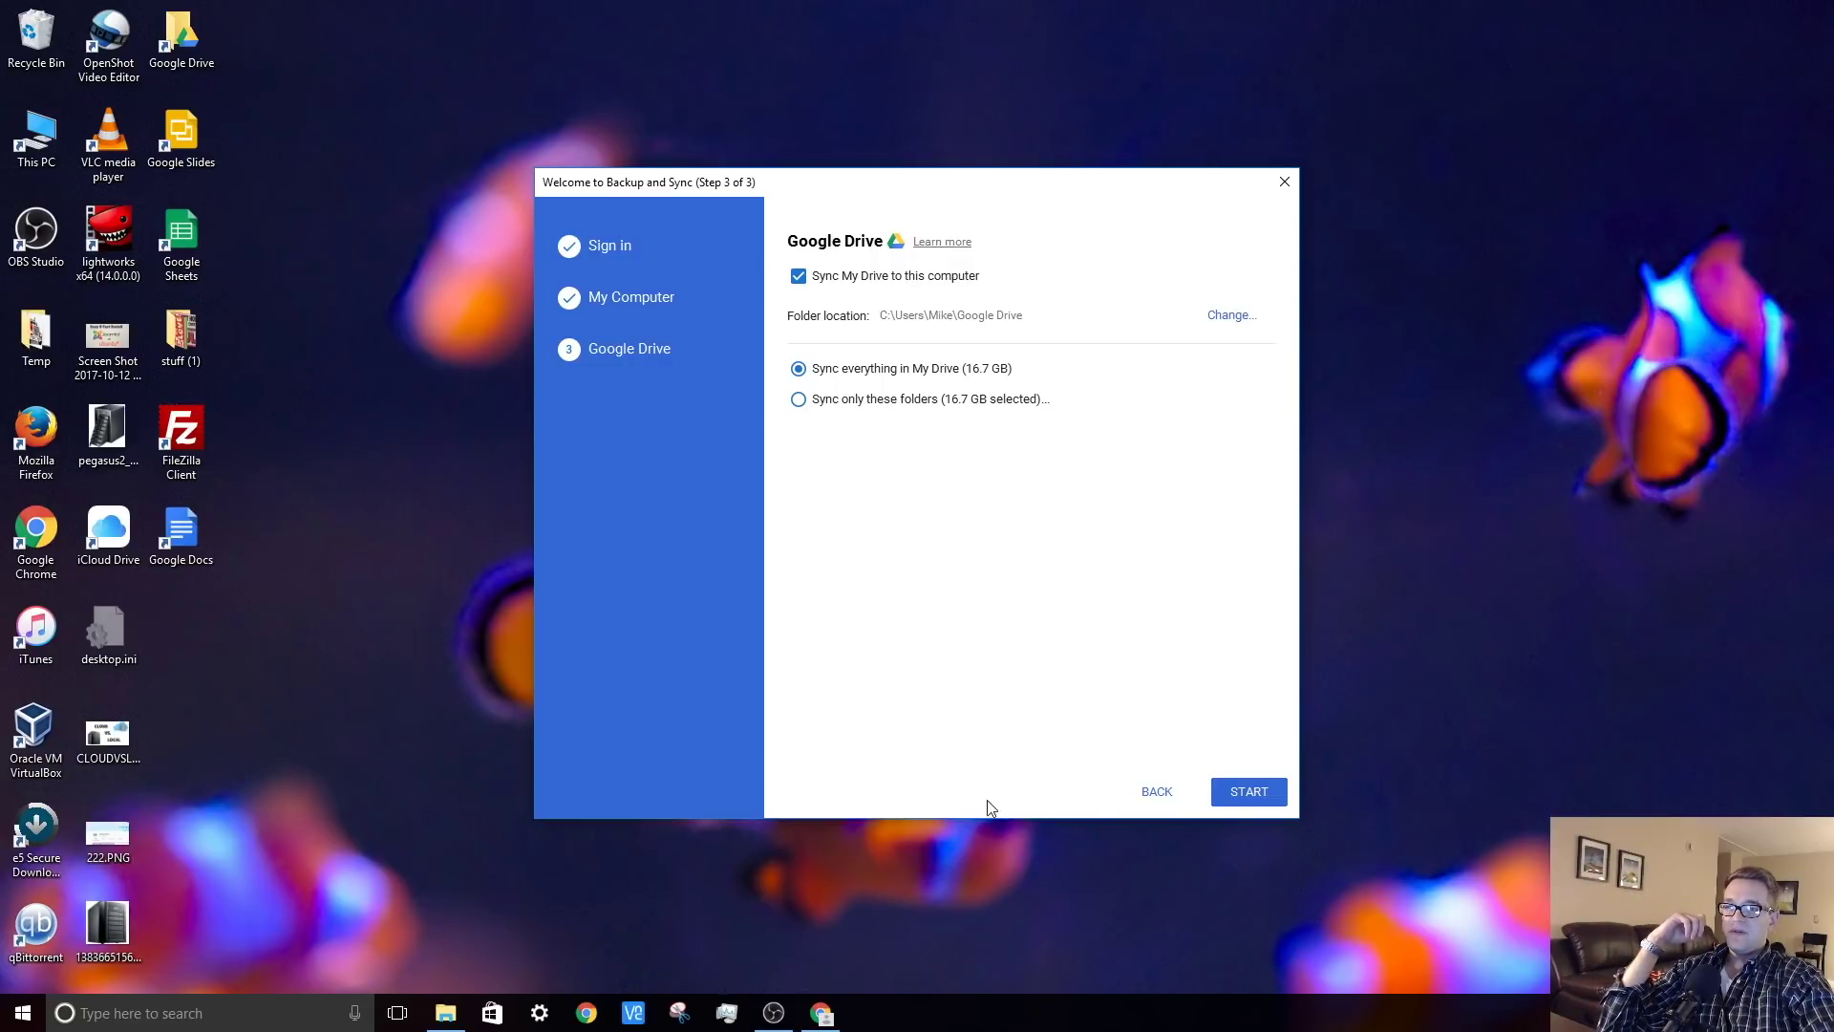
click(799, 400)
click(803, 490)
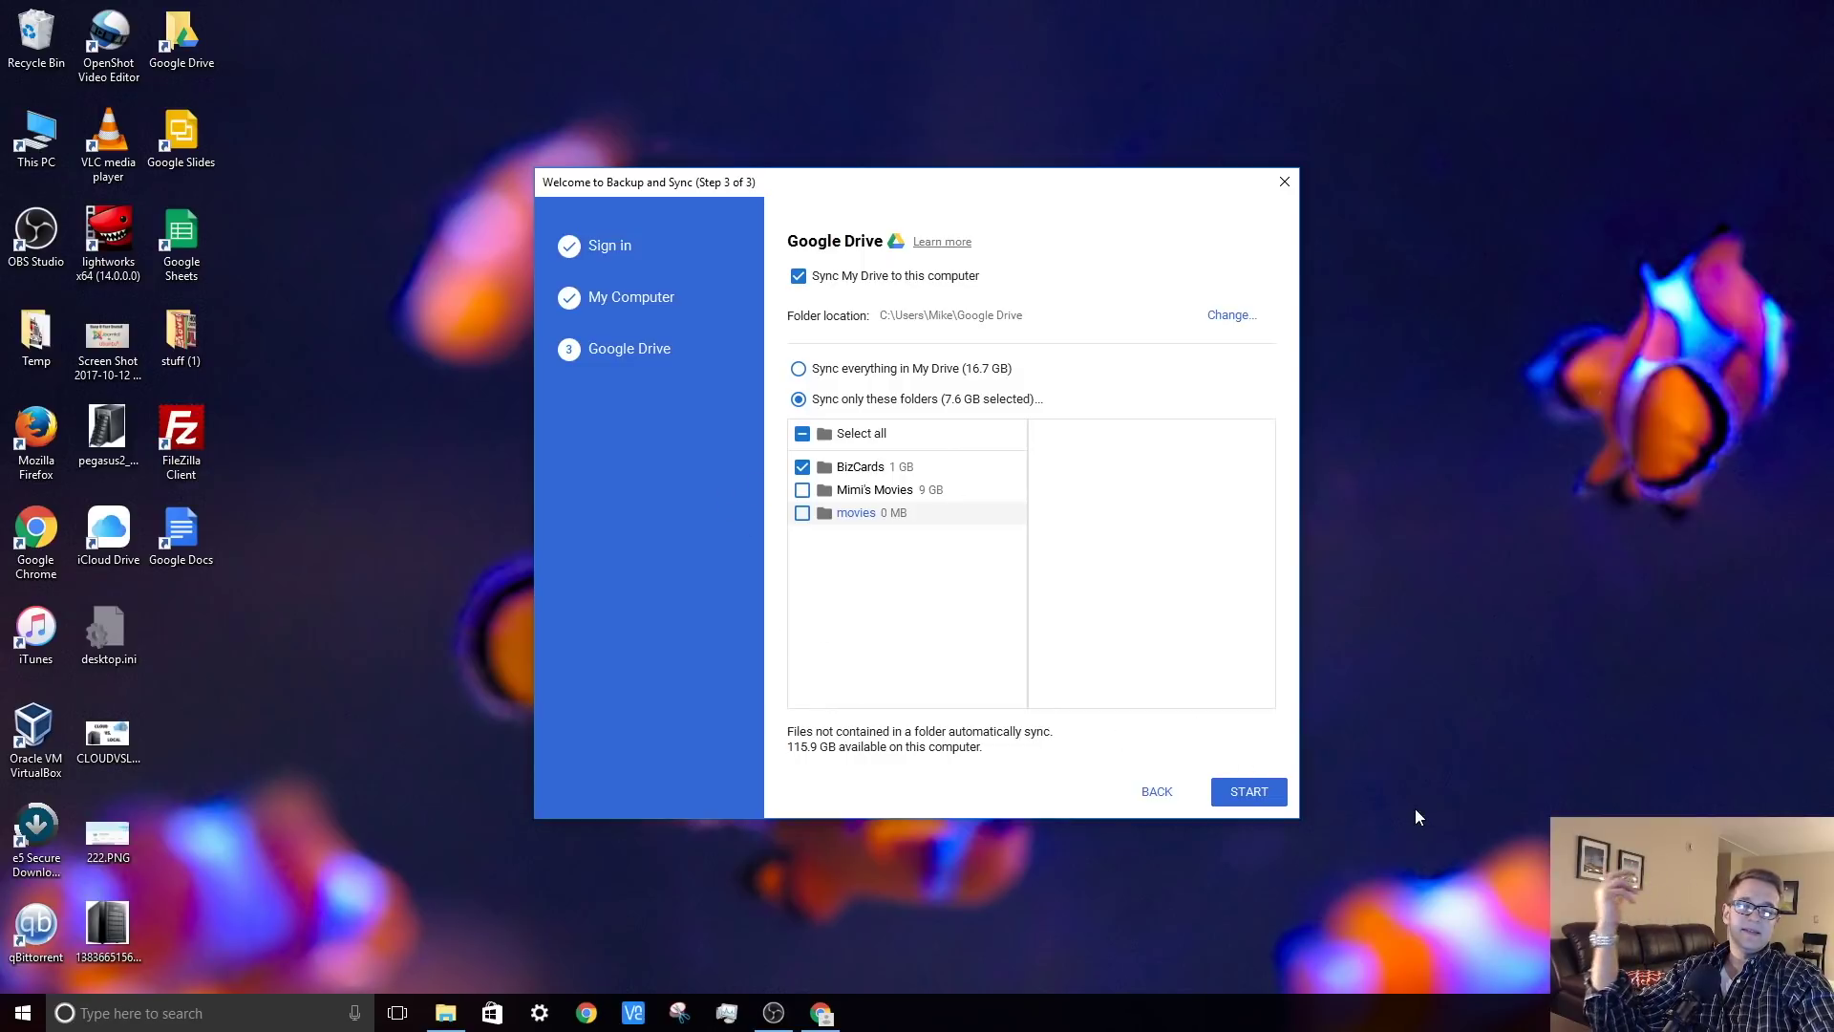
click(1251, 794)
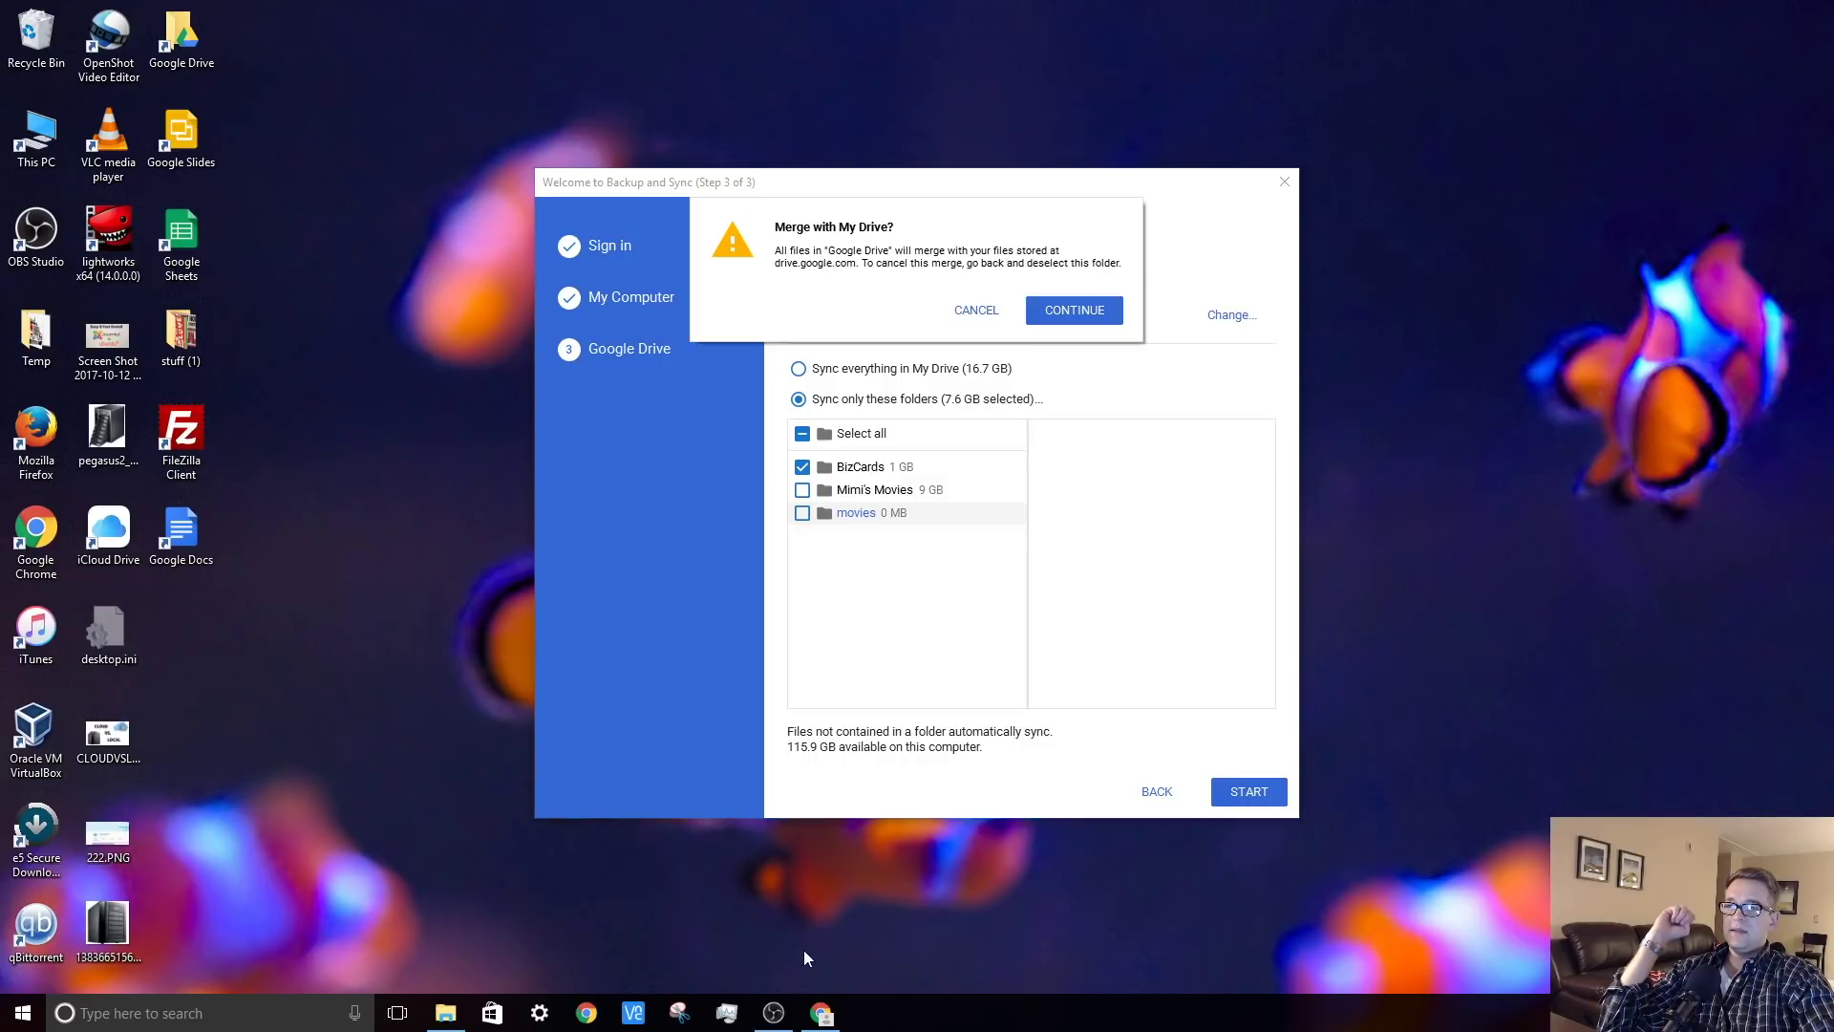
click(1068, 312)
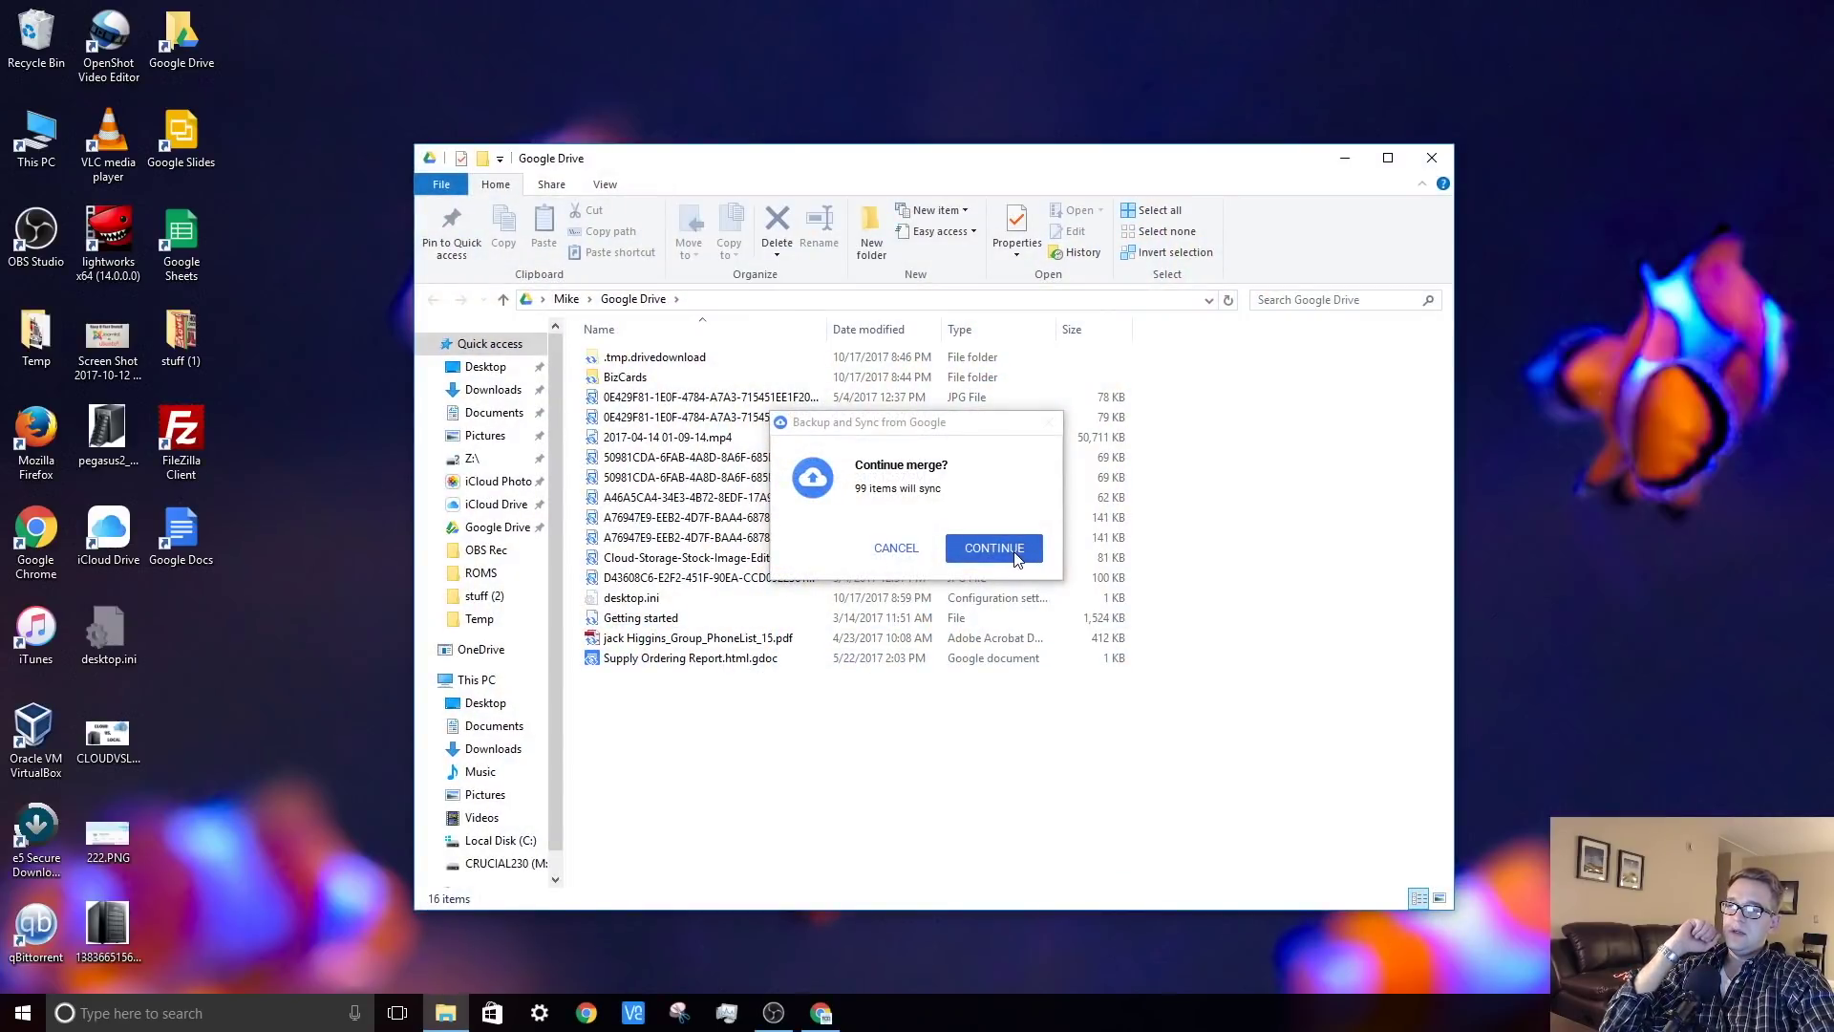
Confirm merging into the existing Google Drive folder and view its contents
click(1017, 552)
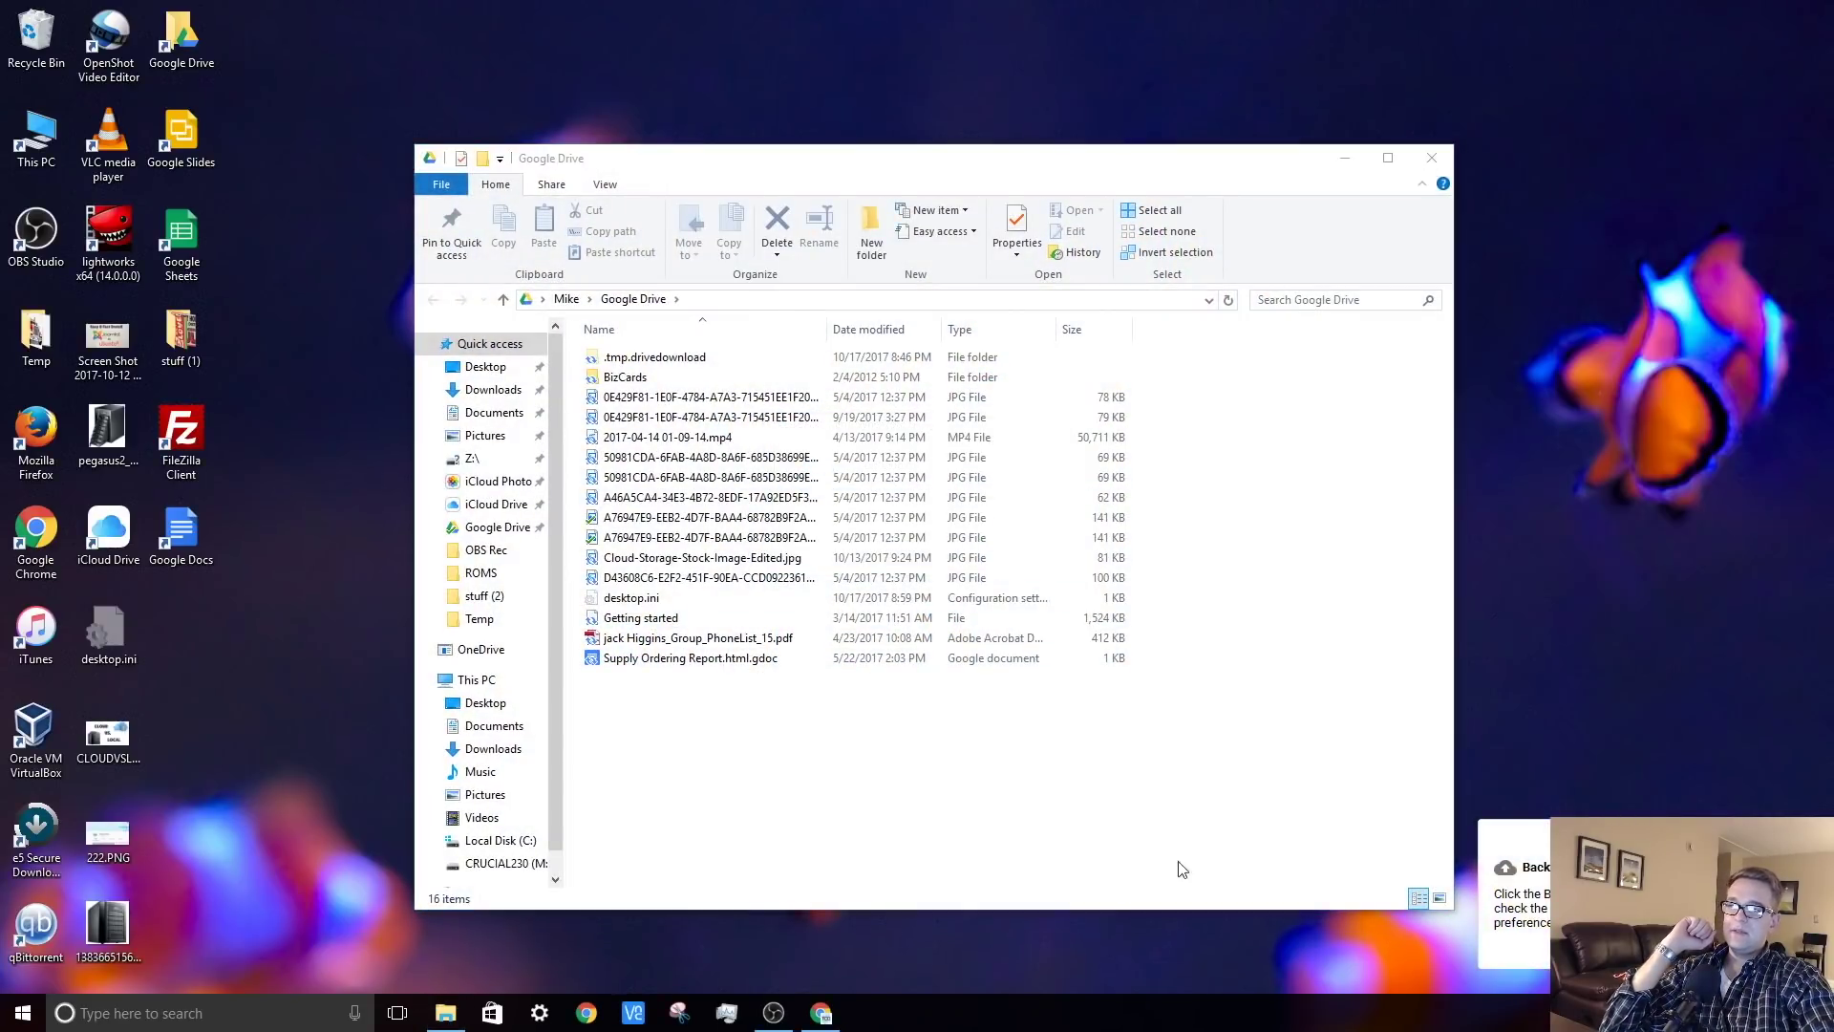
drag(744, 186, 880, 158)
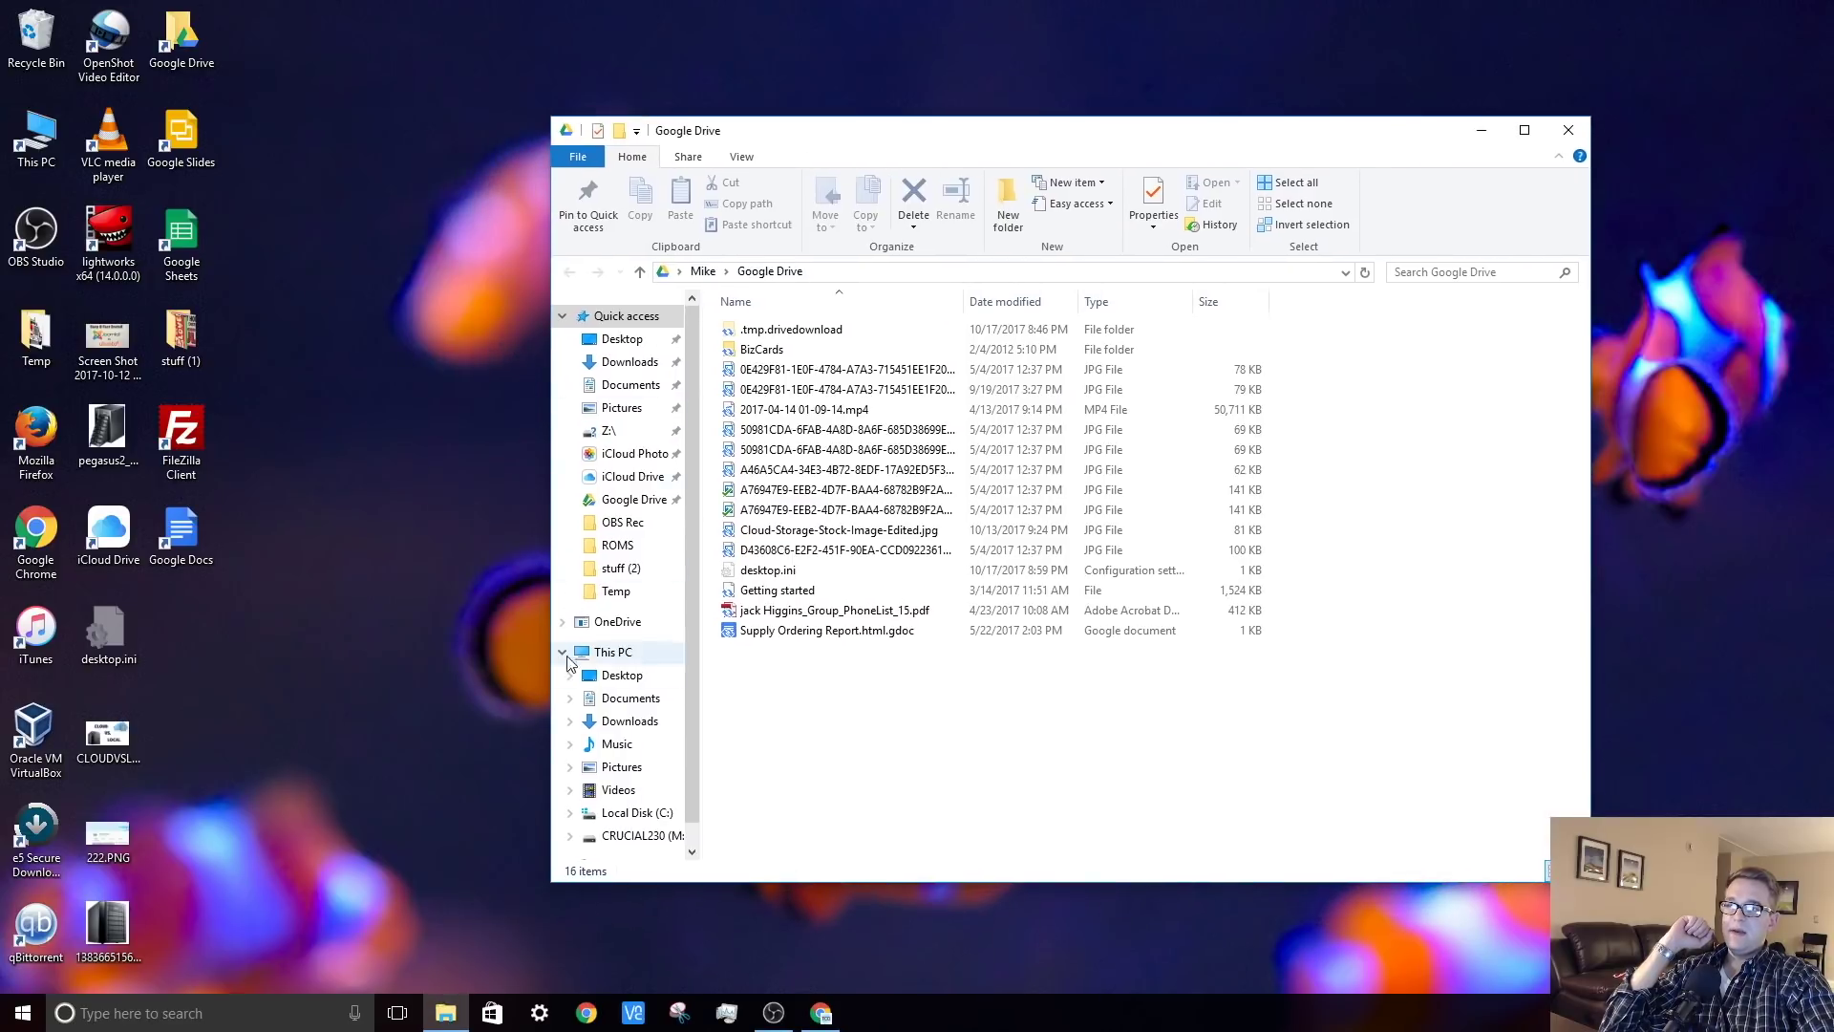
click(638, 498)
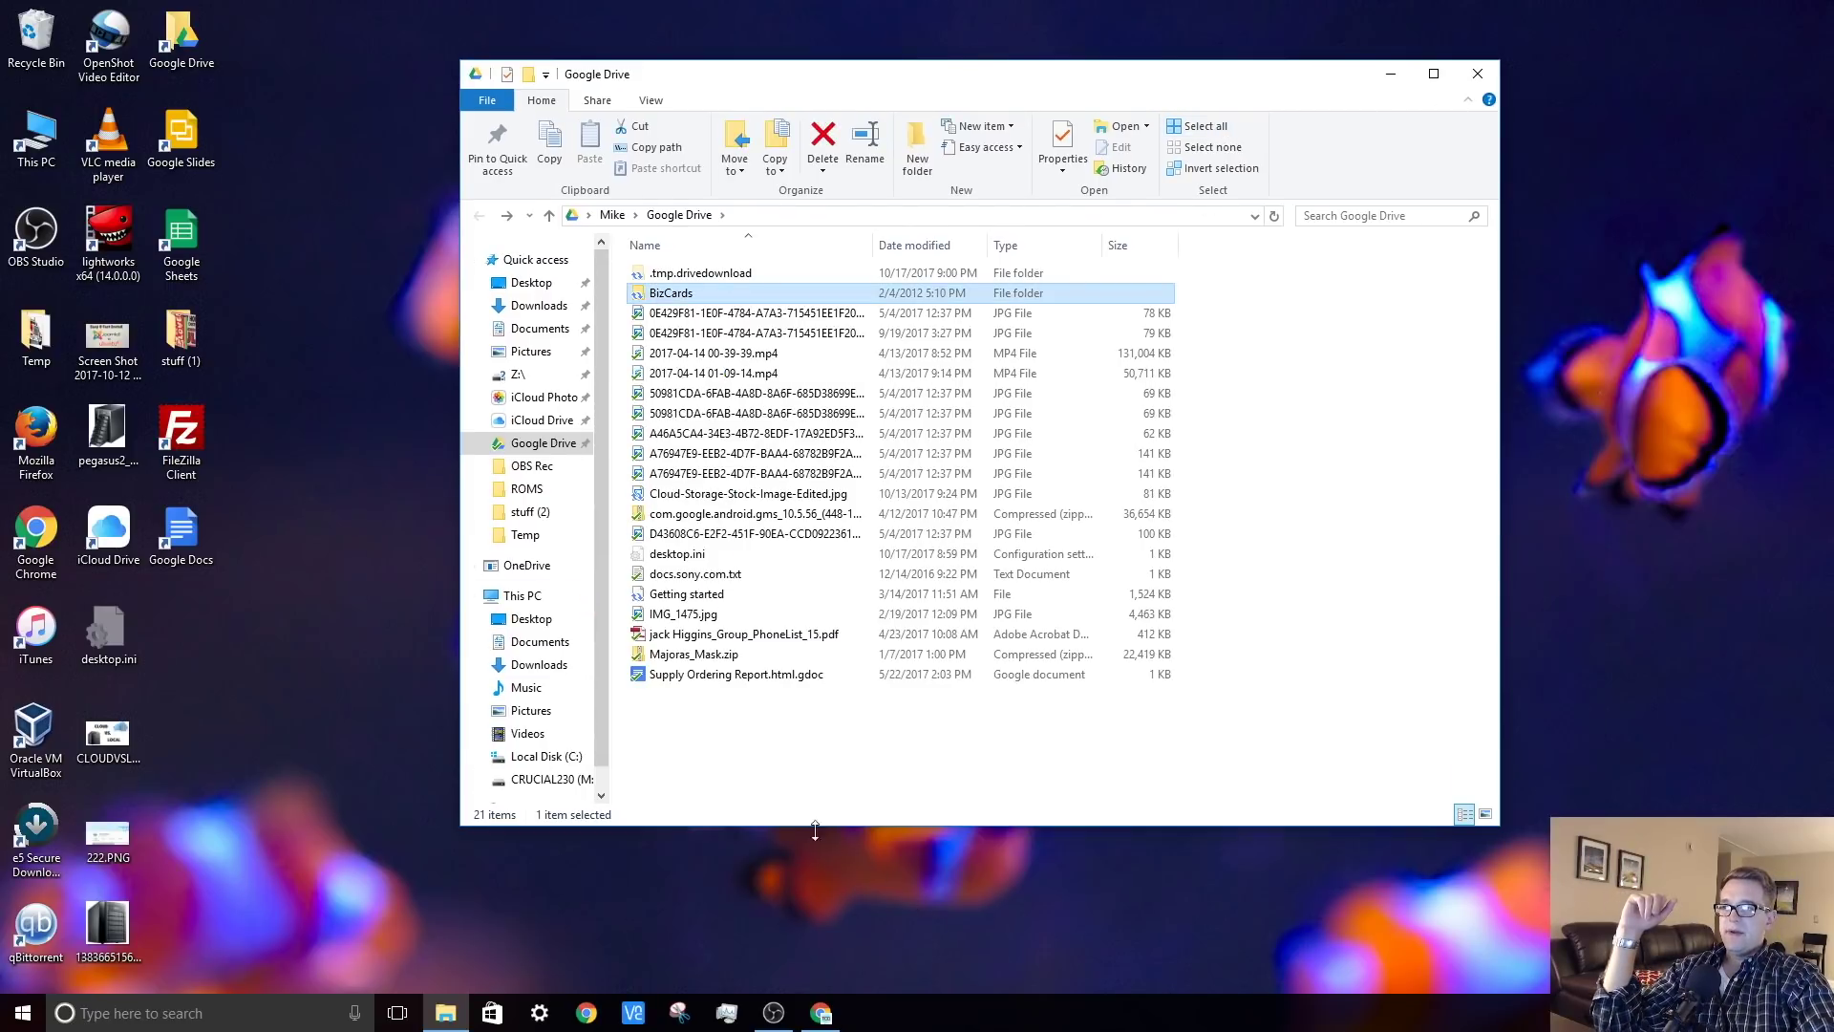
click(766, 731)
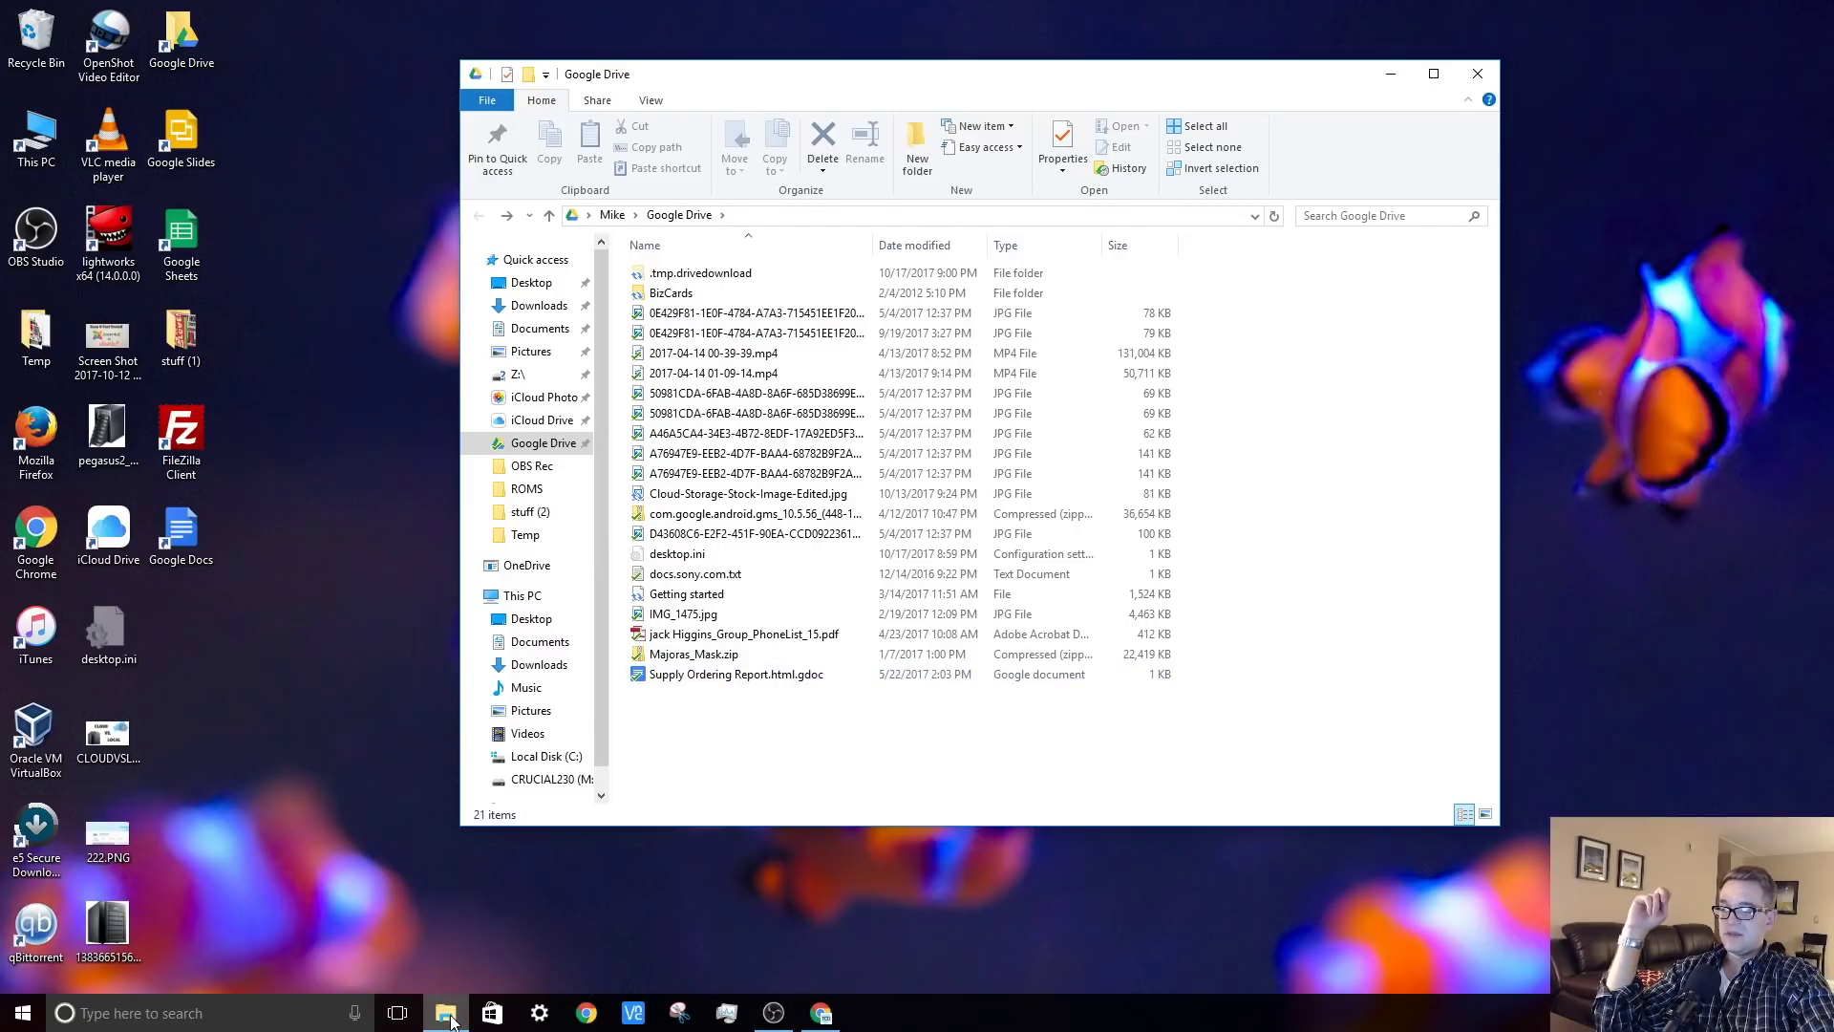
Launch GoogleDriveFSSetup (1).exe from Downloads and minimize Explorer
mouse_move(452, 1020)
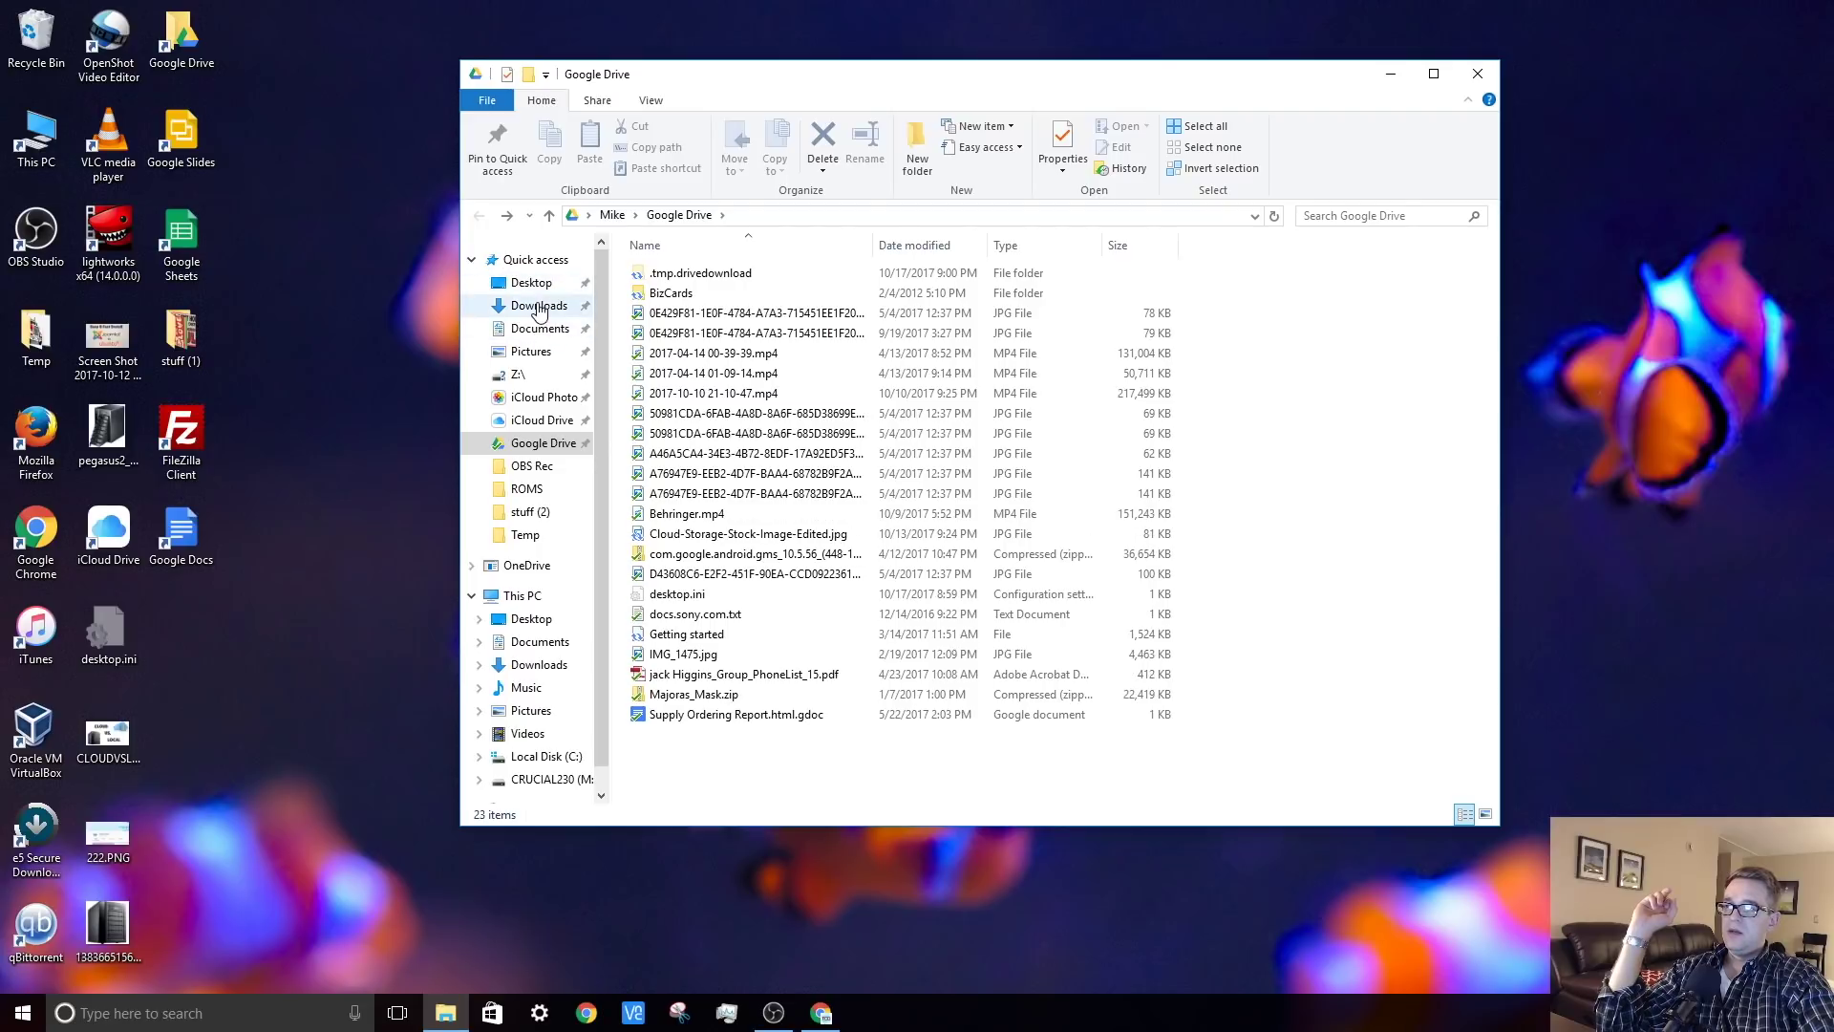
click(537, 306)
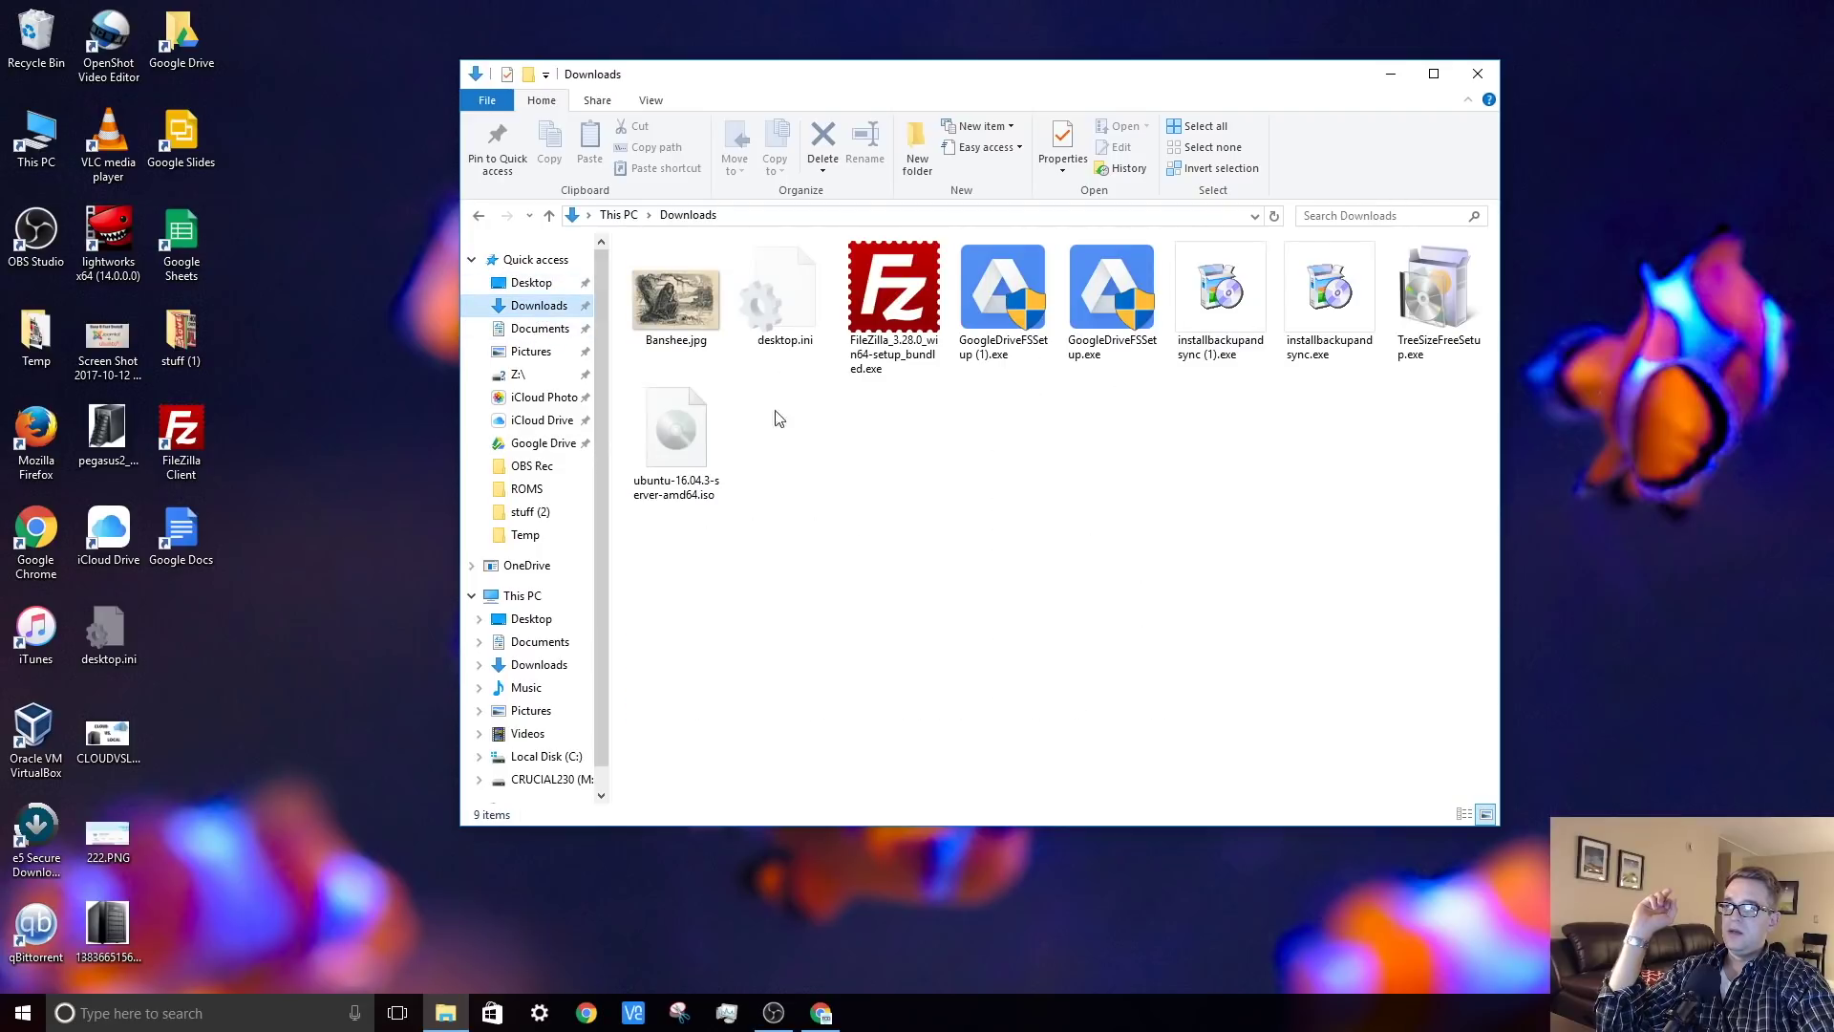
double_click(1081, 283)
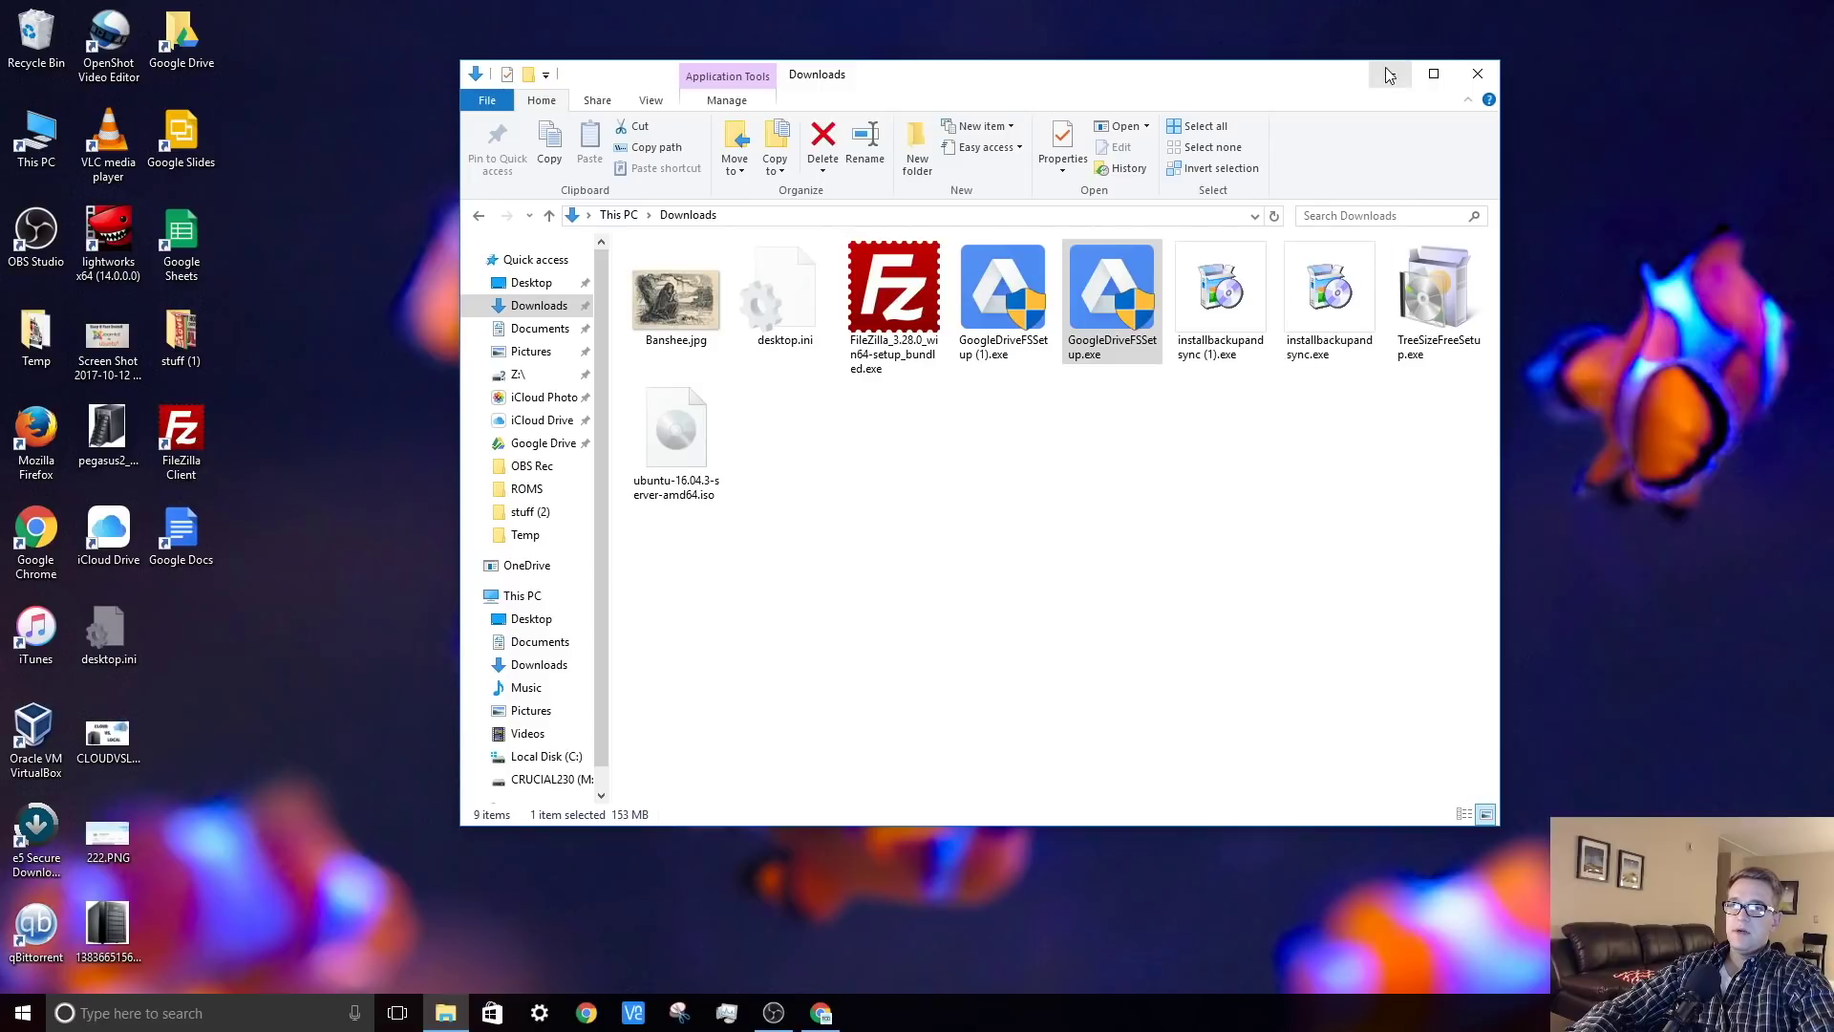
click(1390, 74)
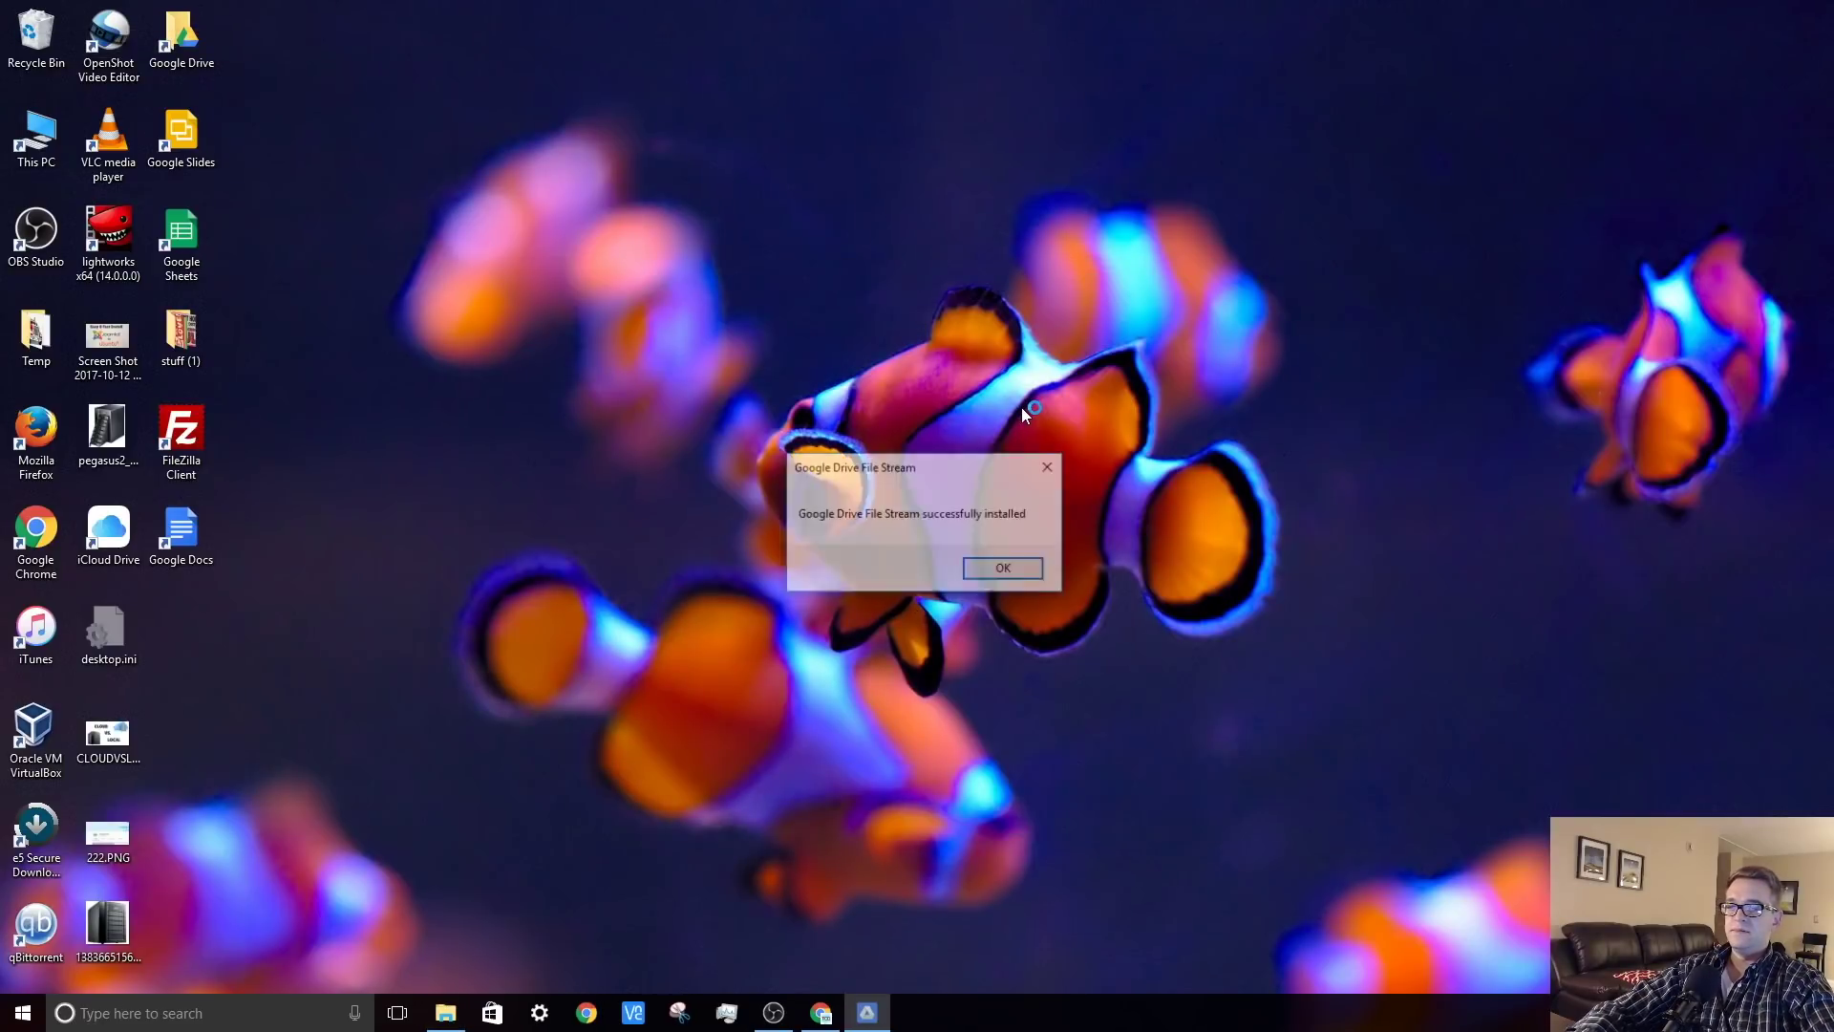
Dismiss the install message and sign in to Drive File Stream with the account email and password
click(1000, 568)
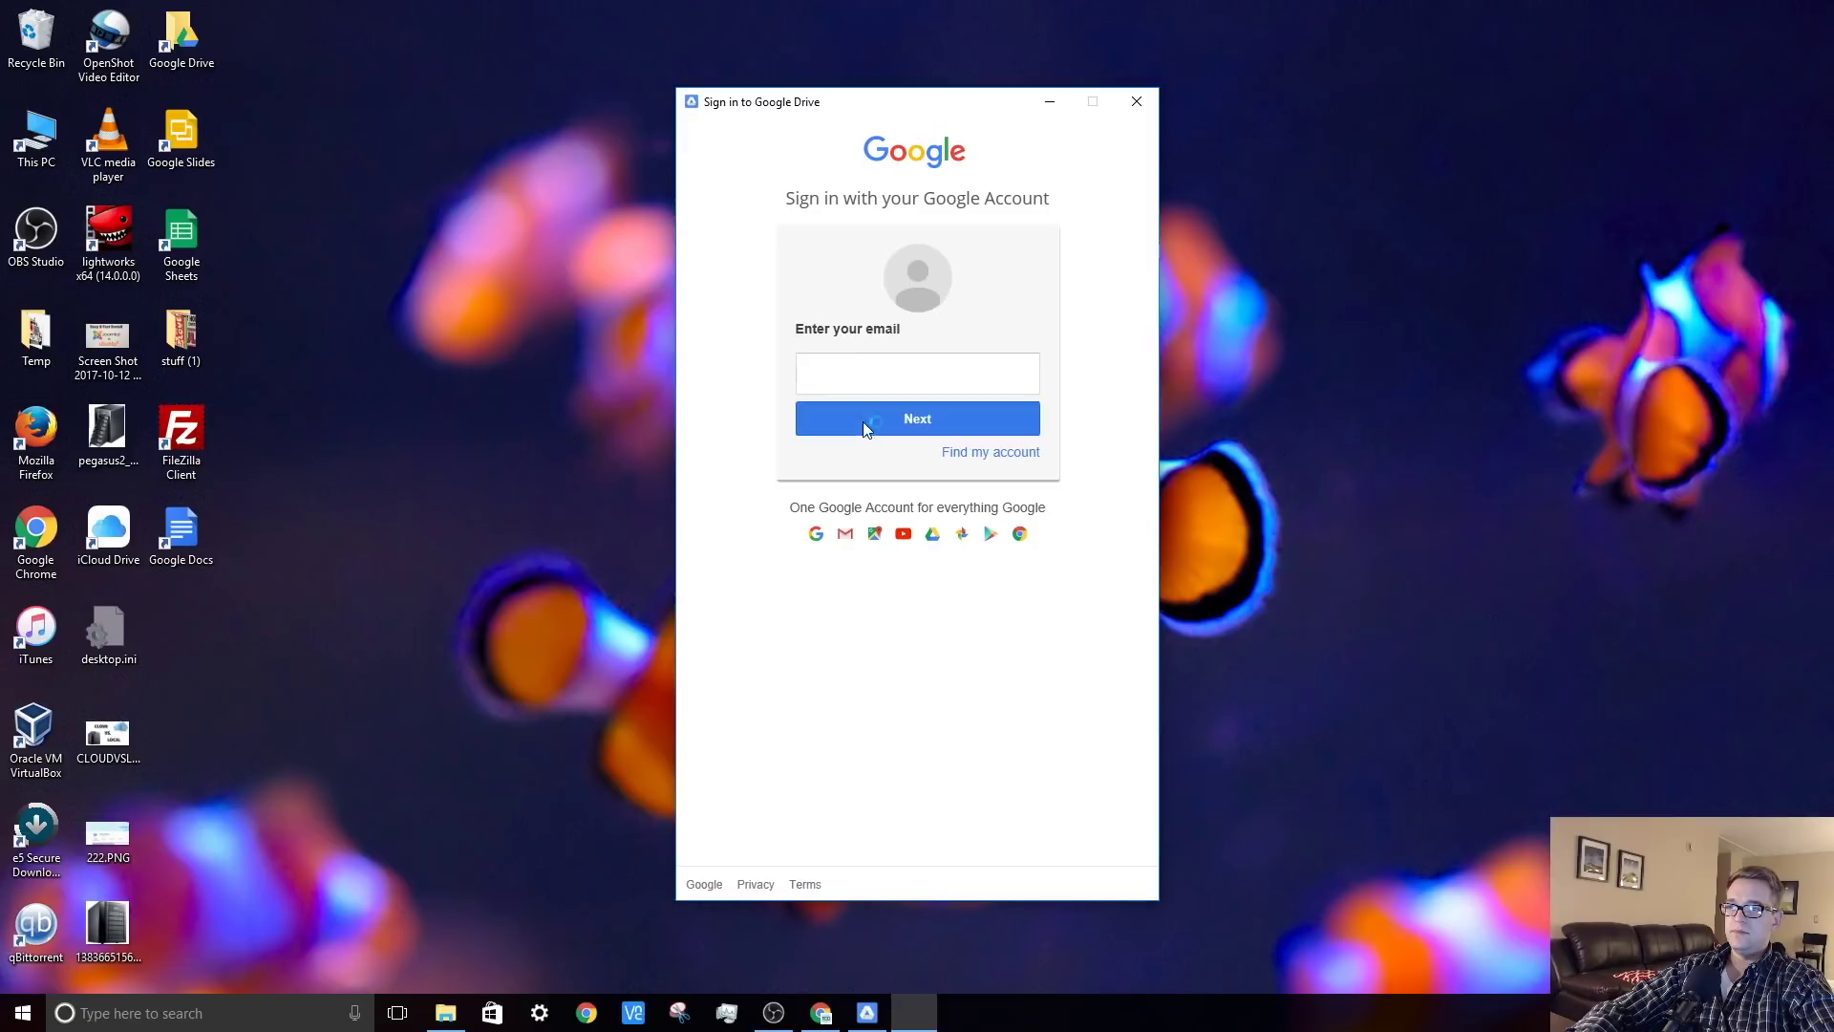
drag(888, 102, 1006, 82)
click(1008, 357)
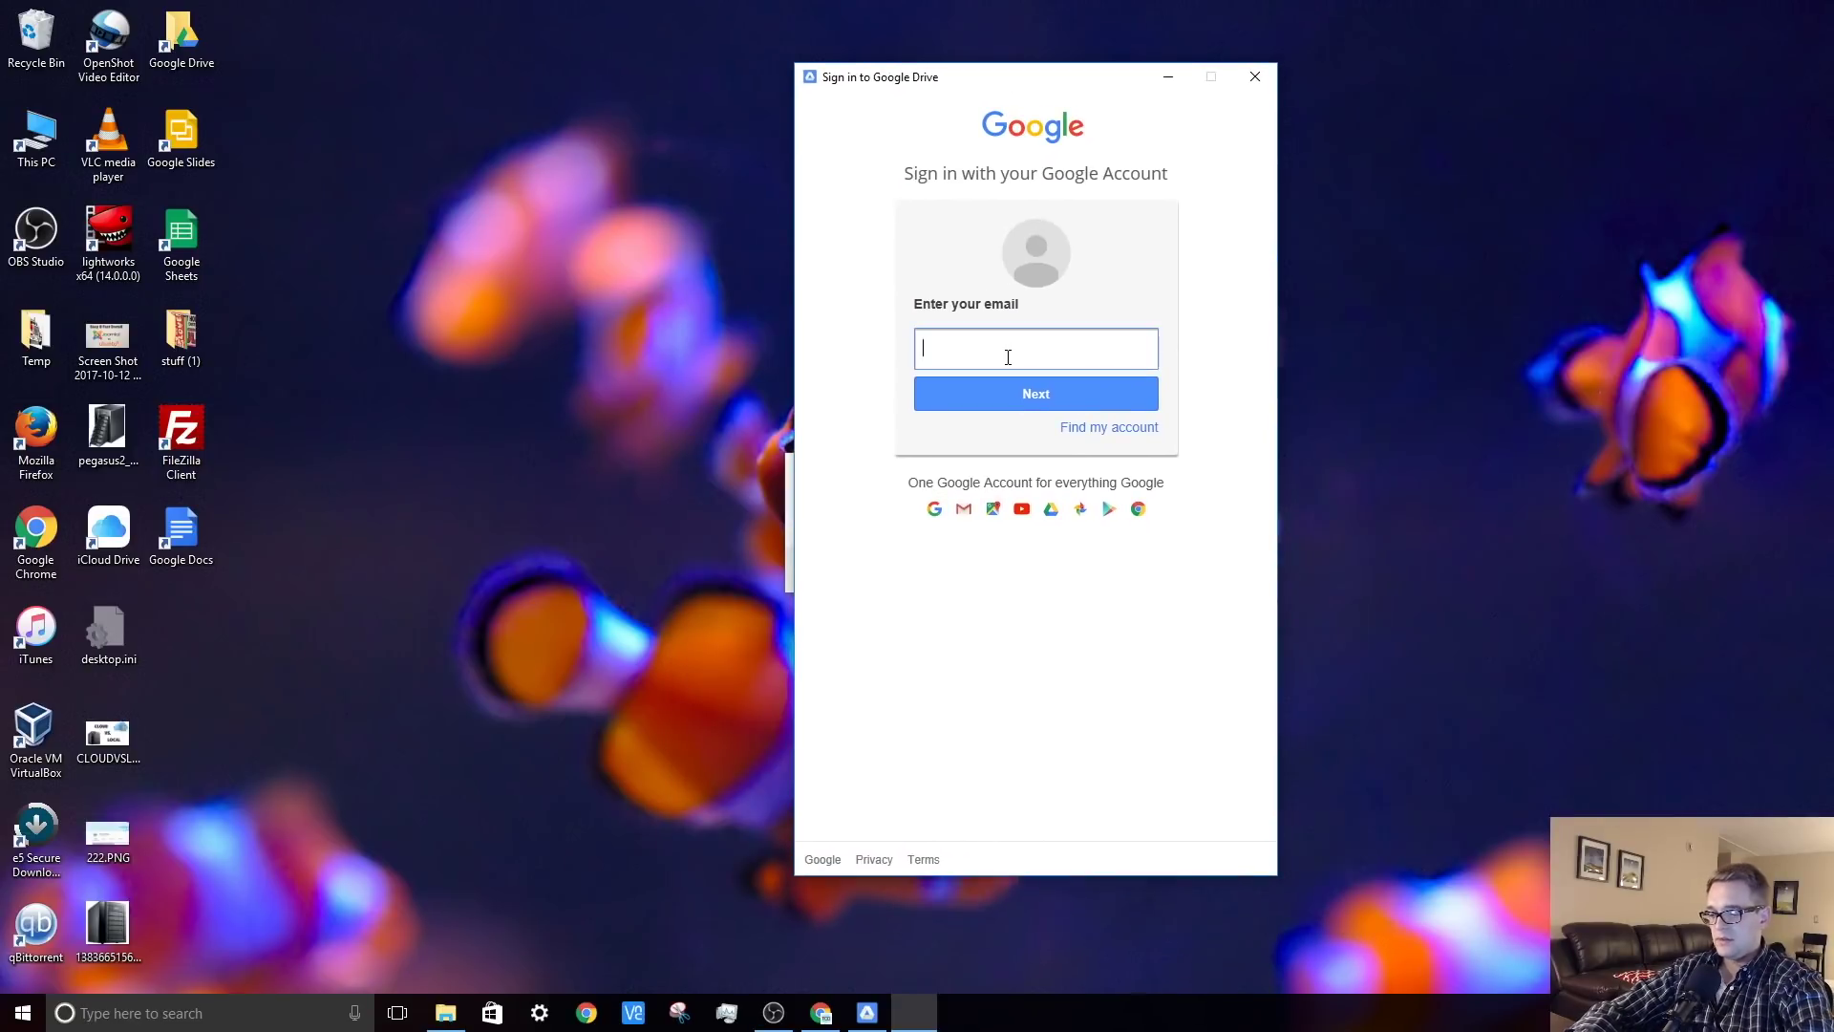
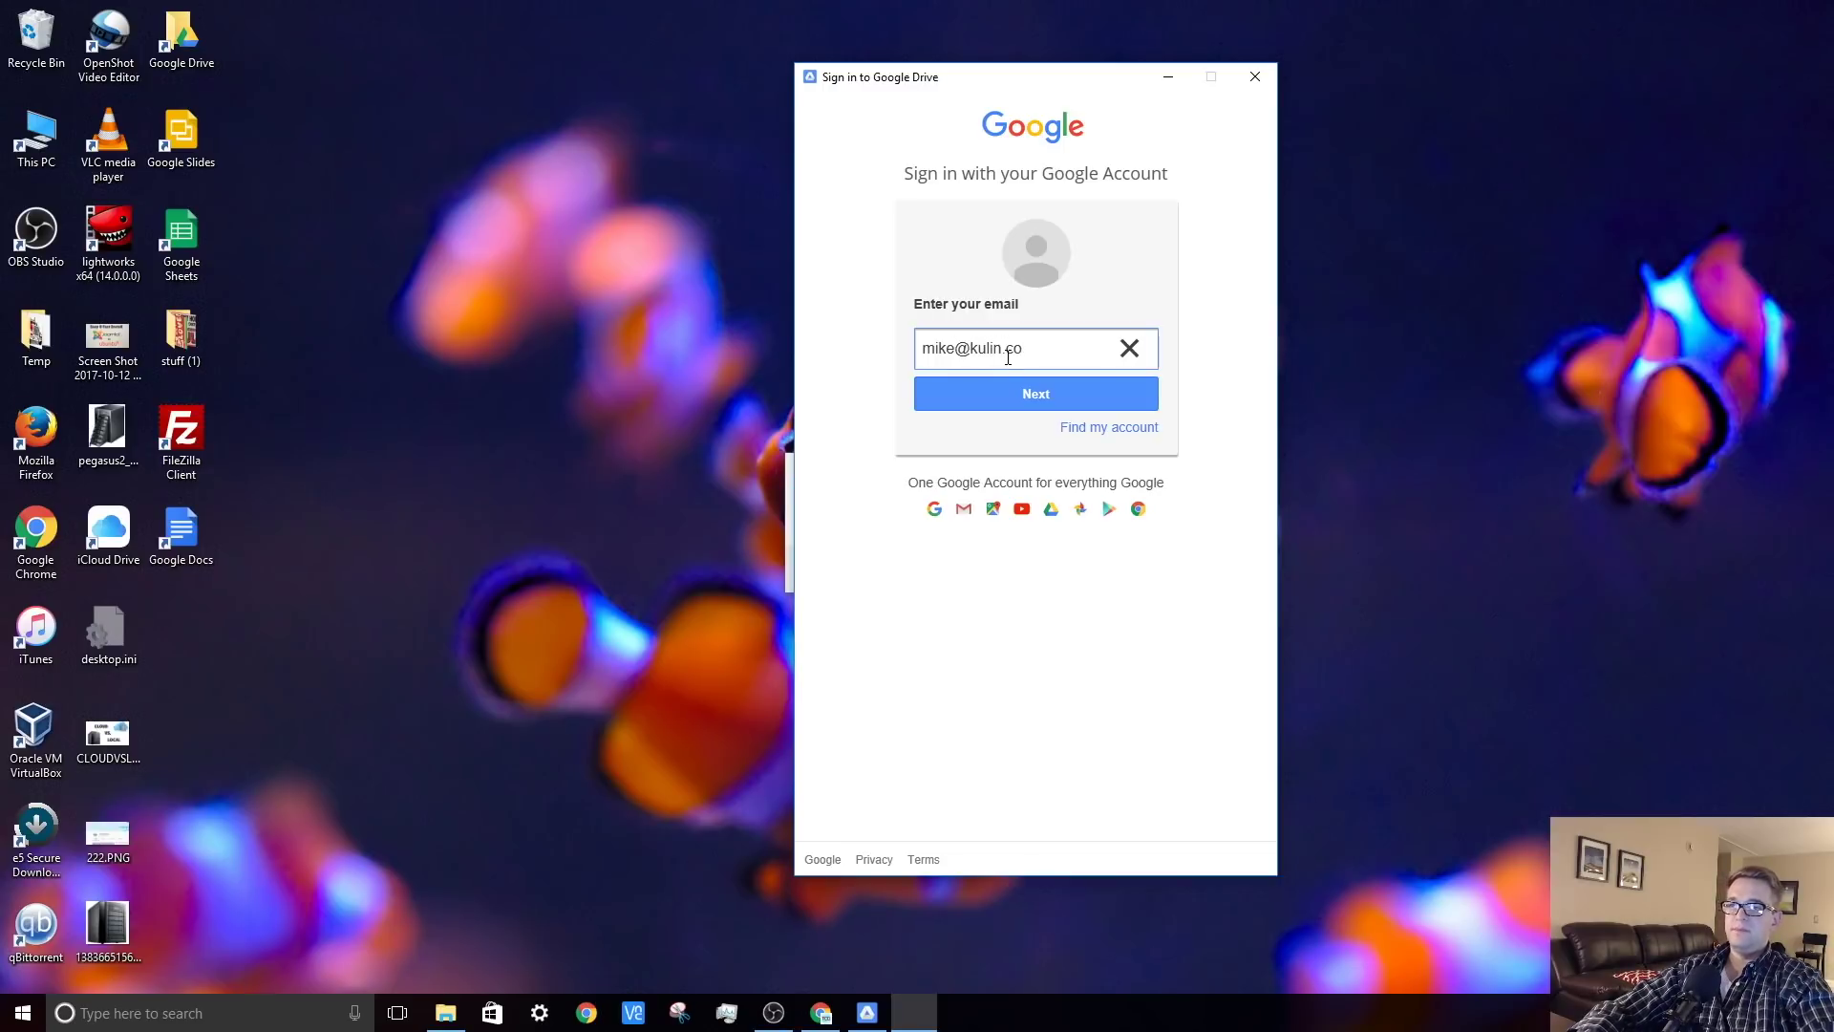
click(1024, 403)
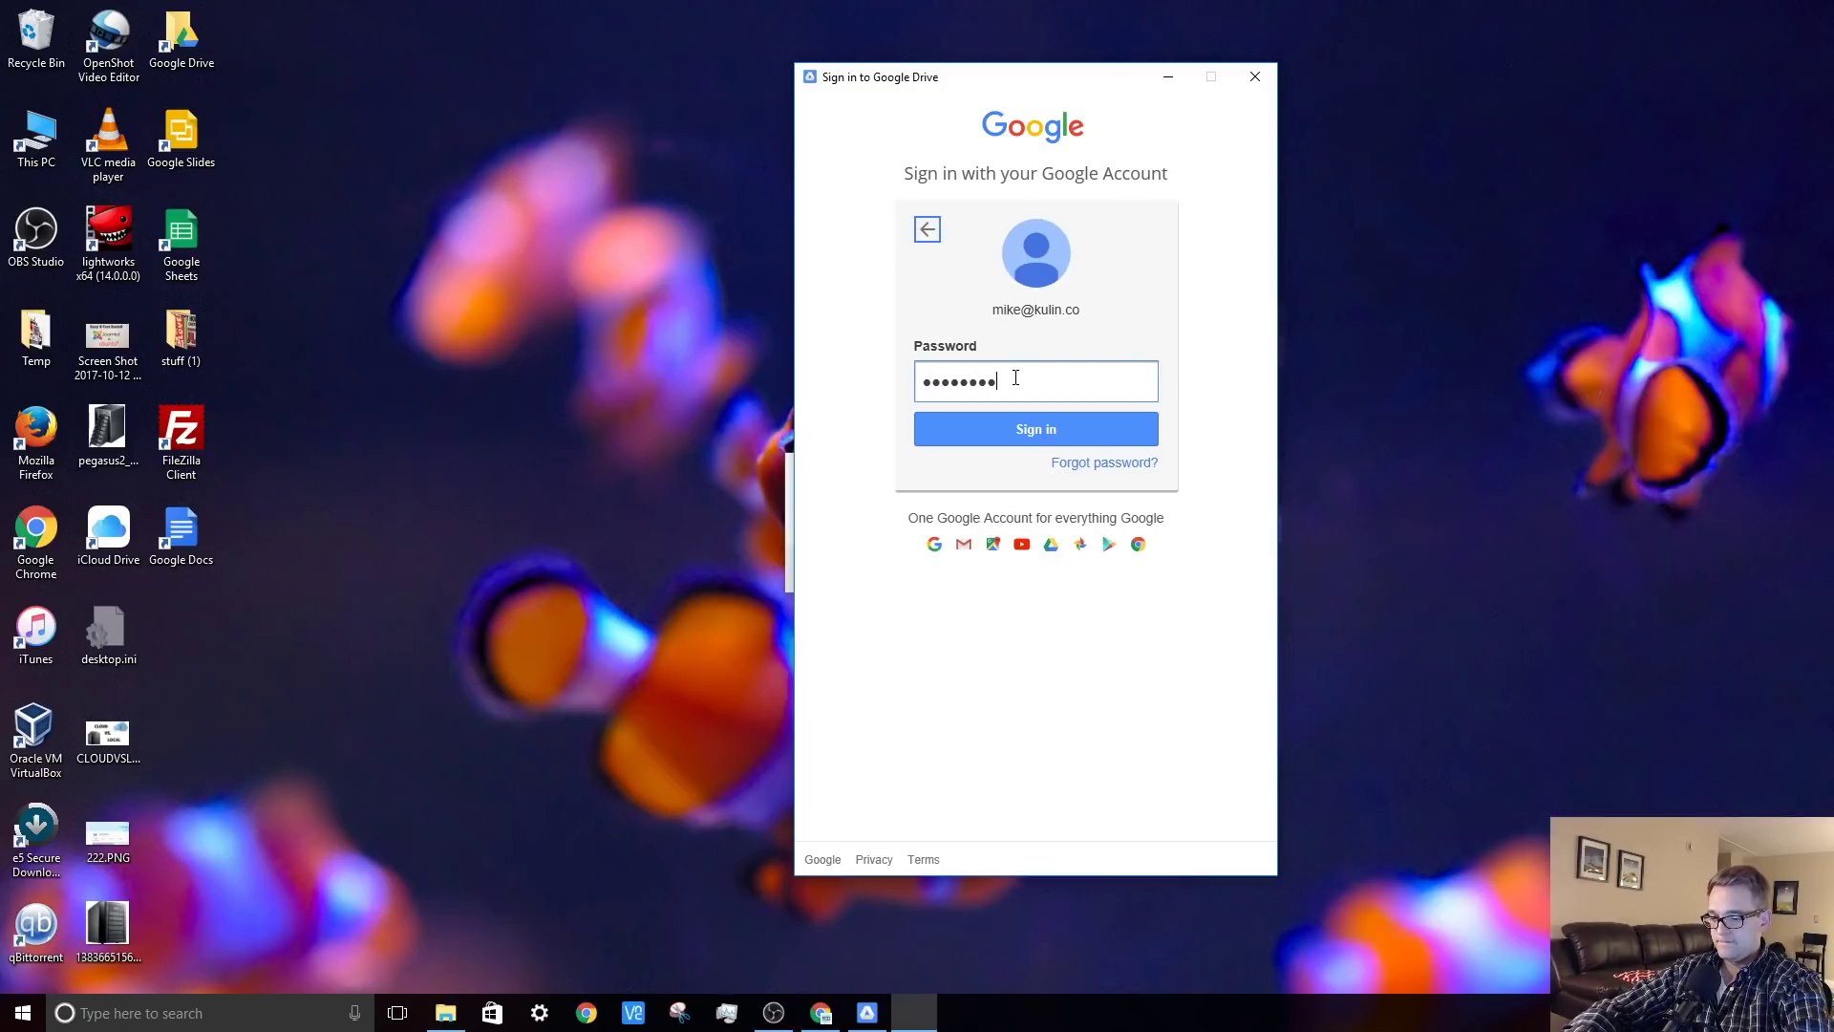
click(1014, 441)
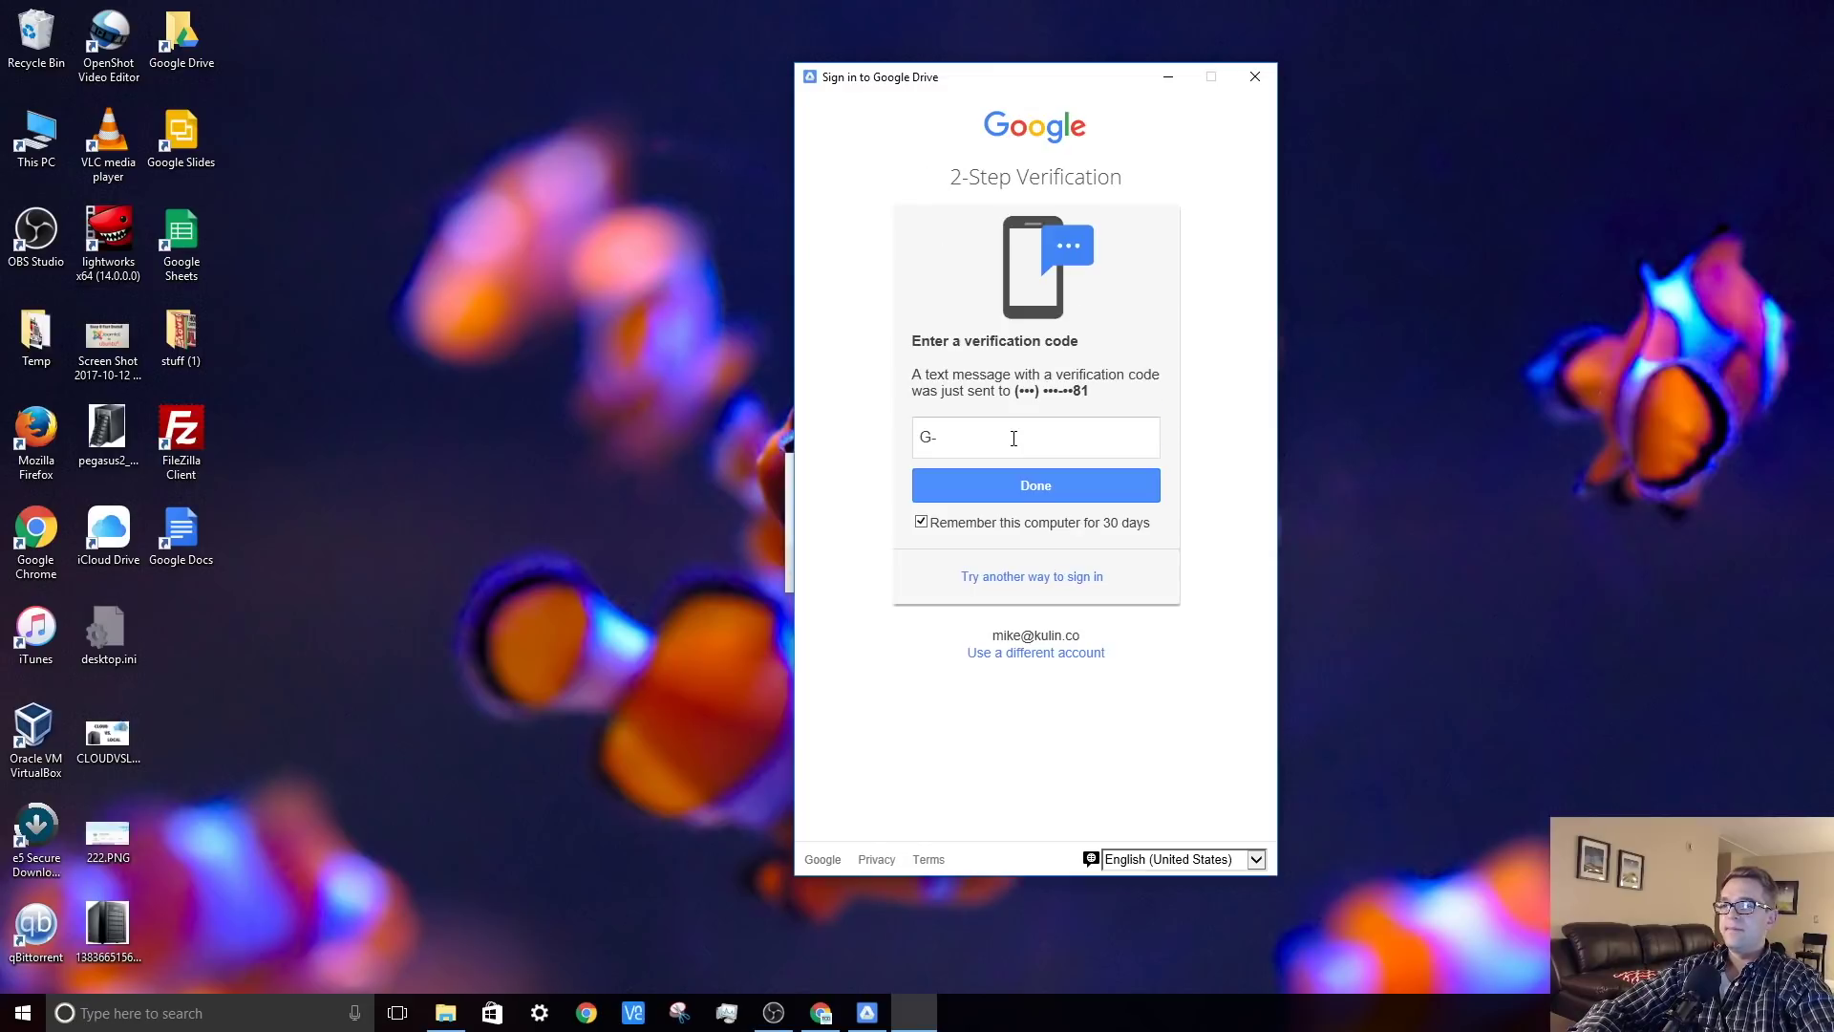
Enter the texted verification code and allow Drive File Stream access to the Drive account
click(1013, 438)
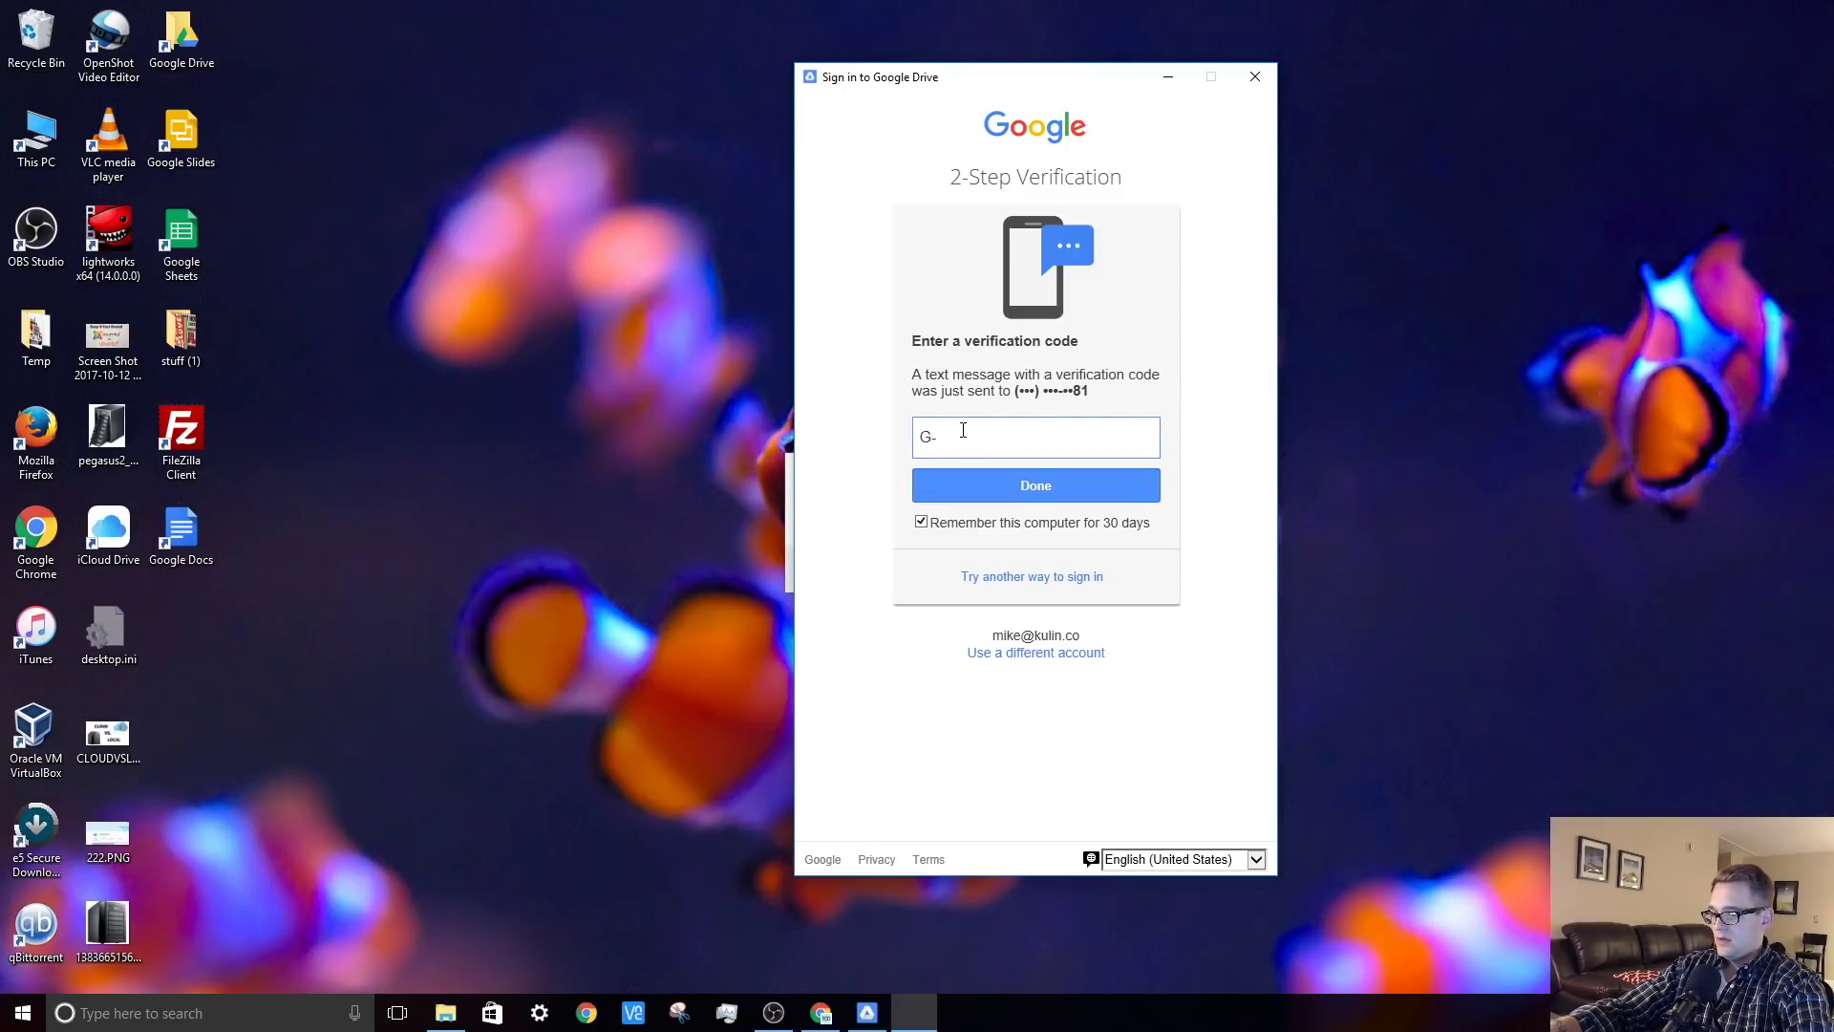
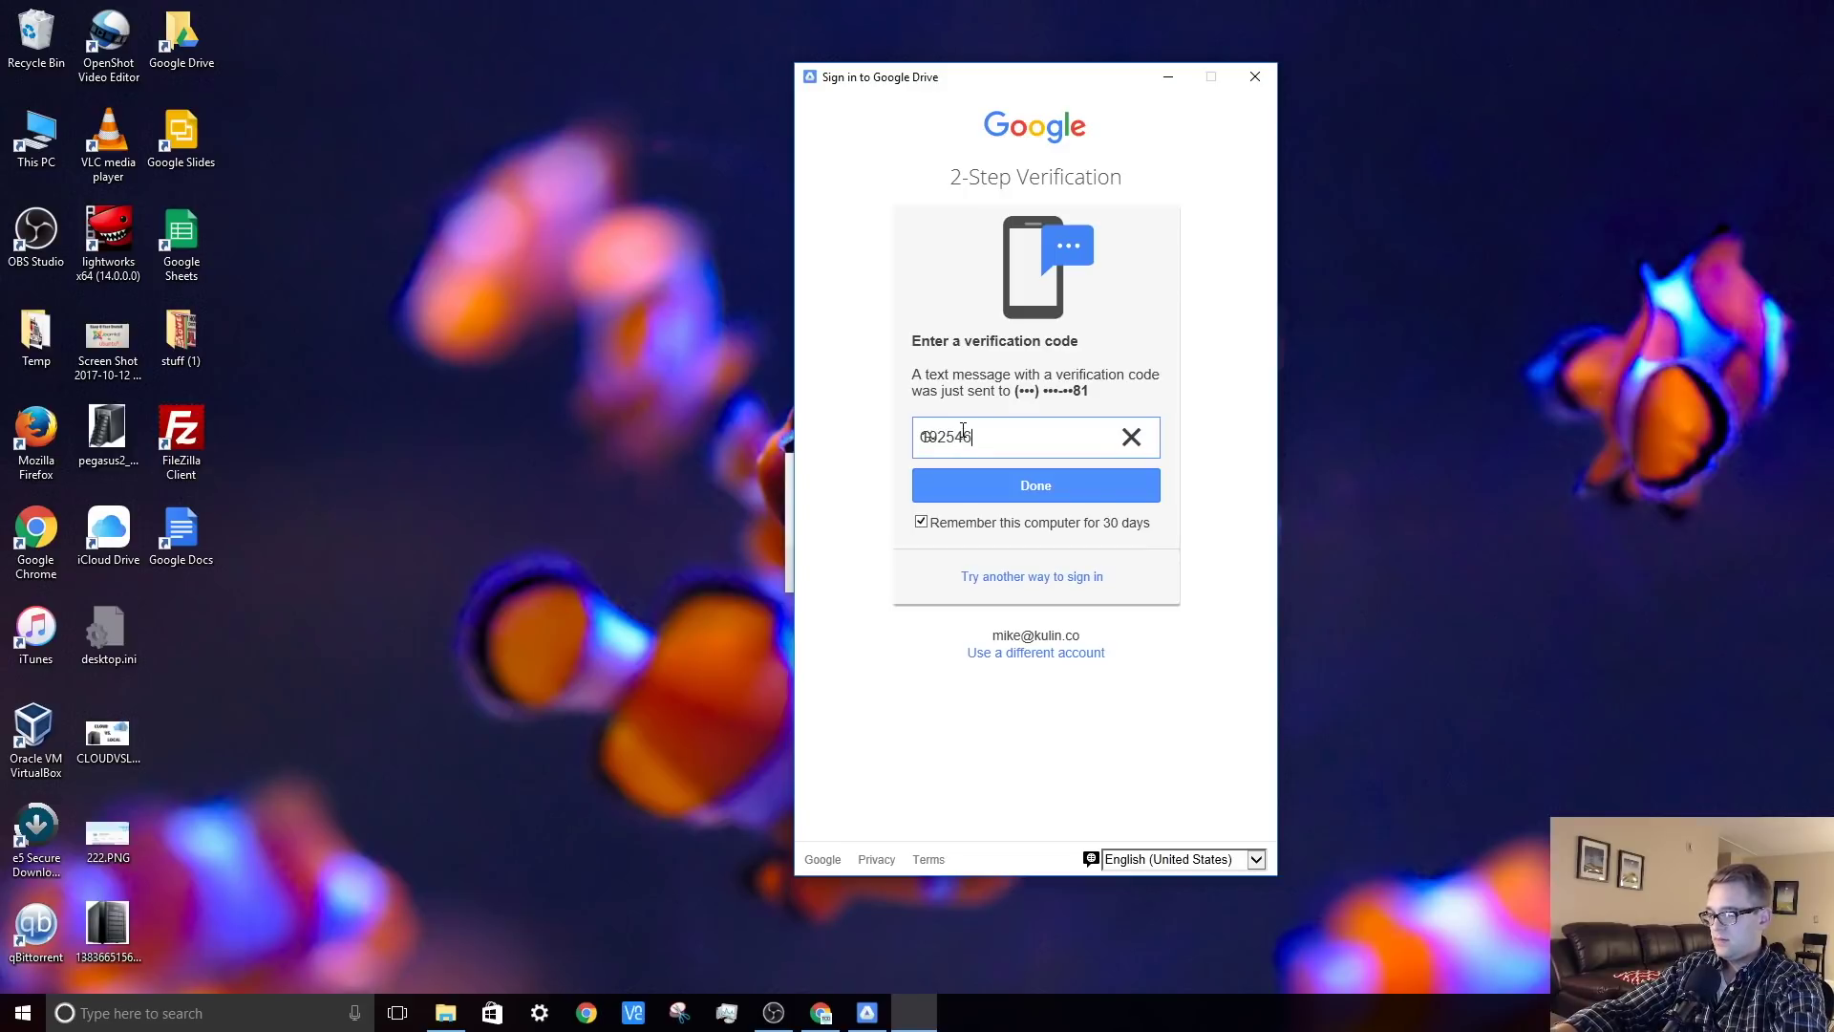
click(1049, 489)
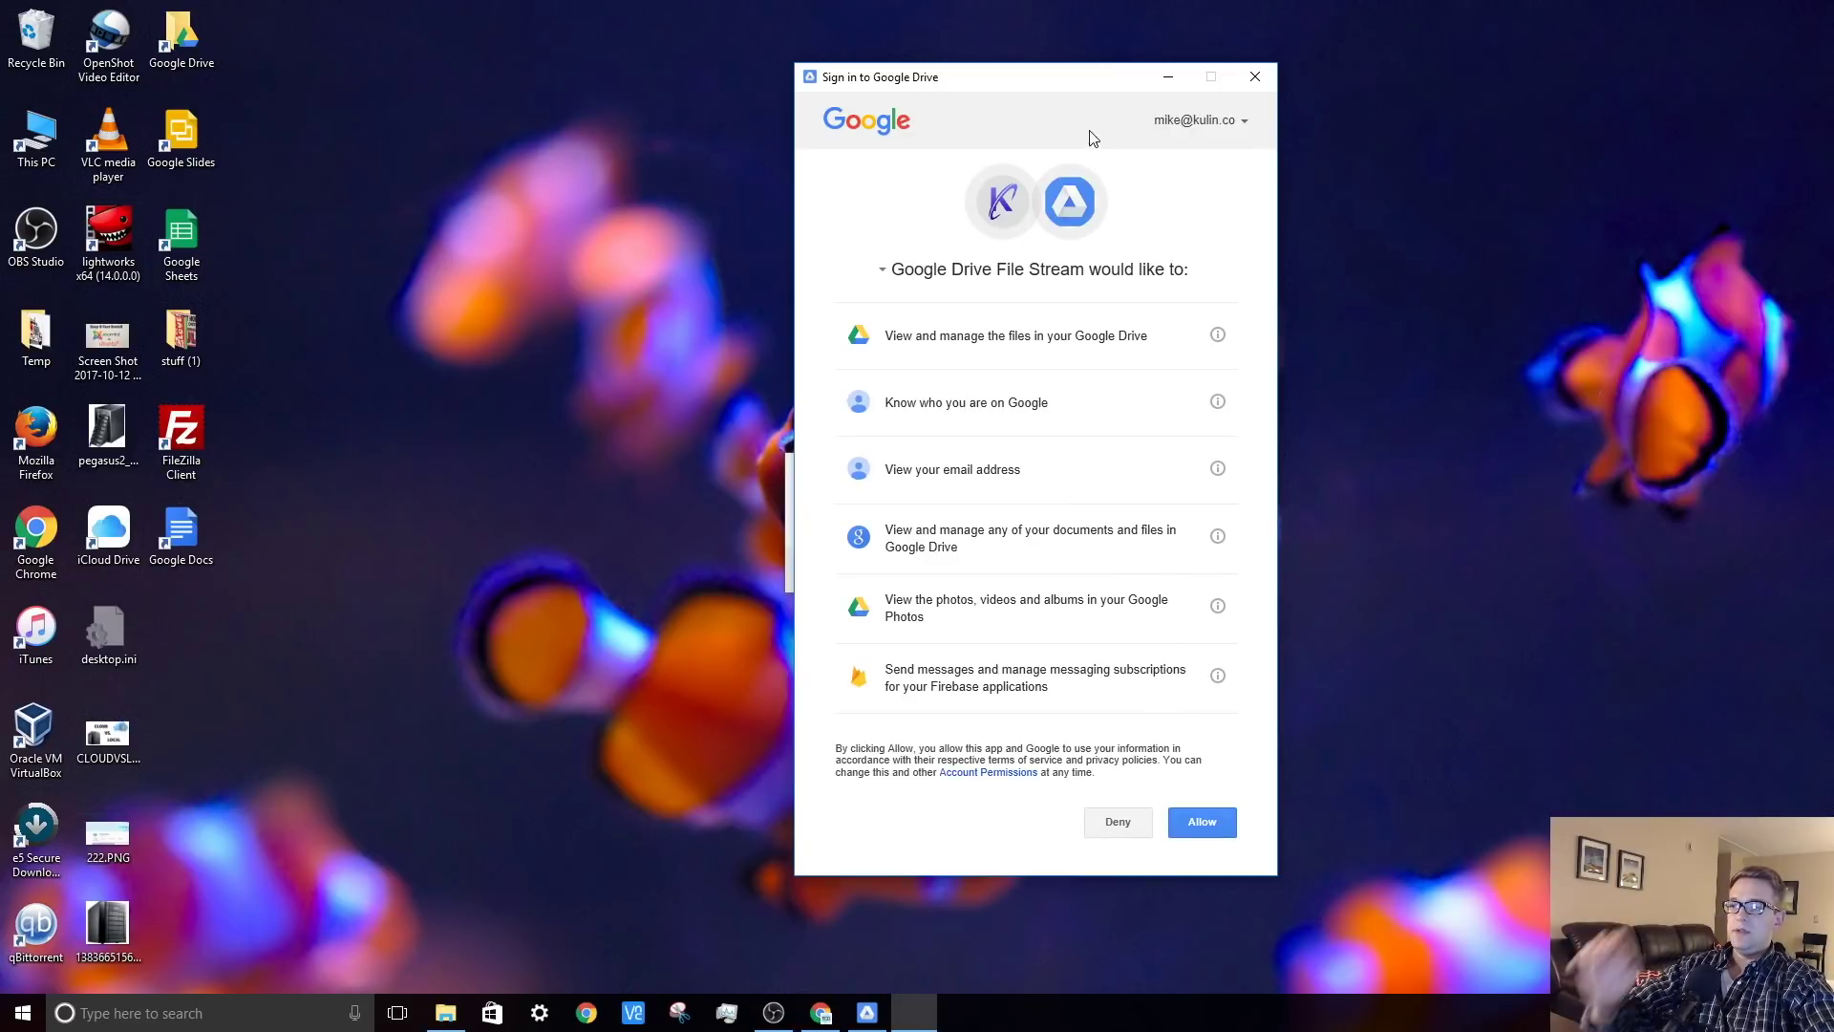
click(1218, 818)
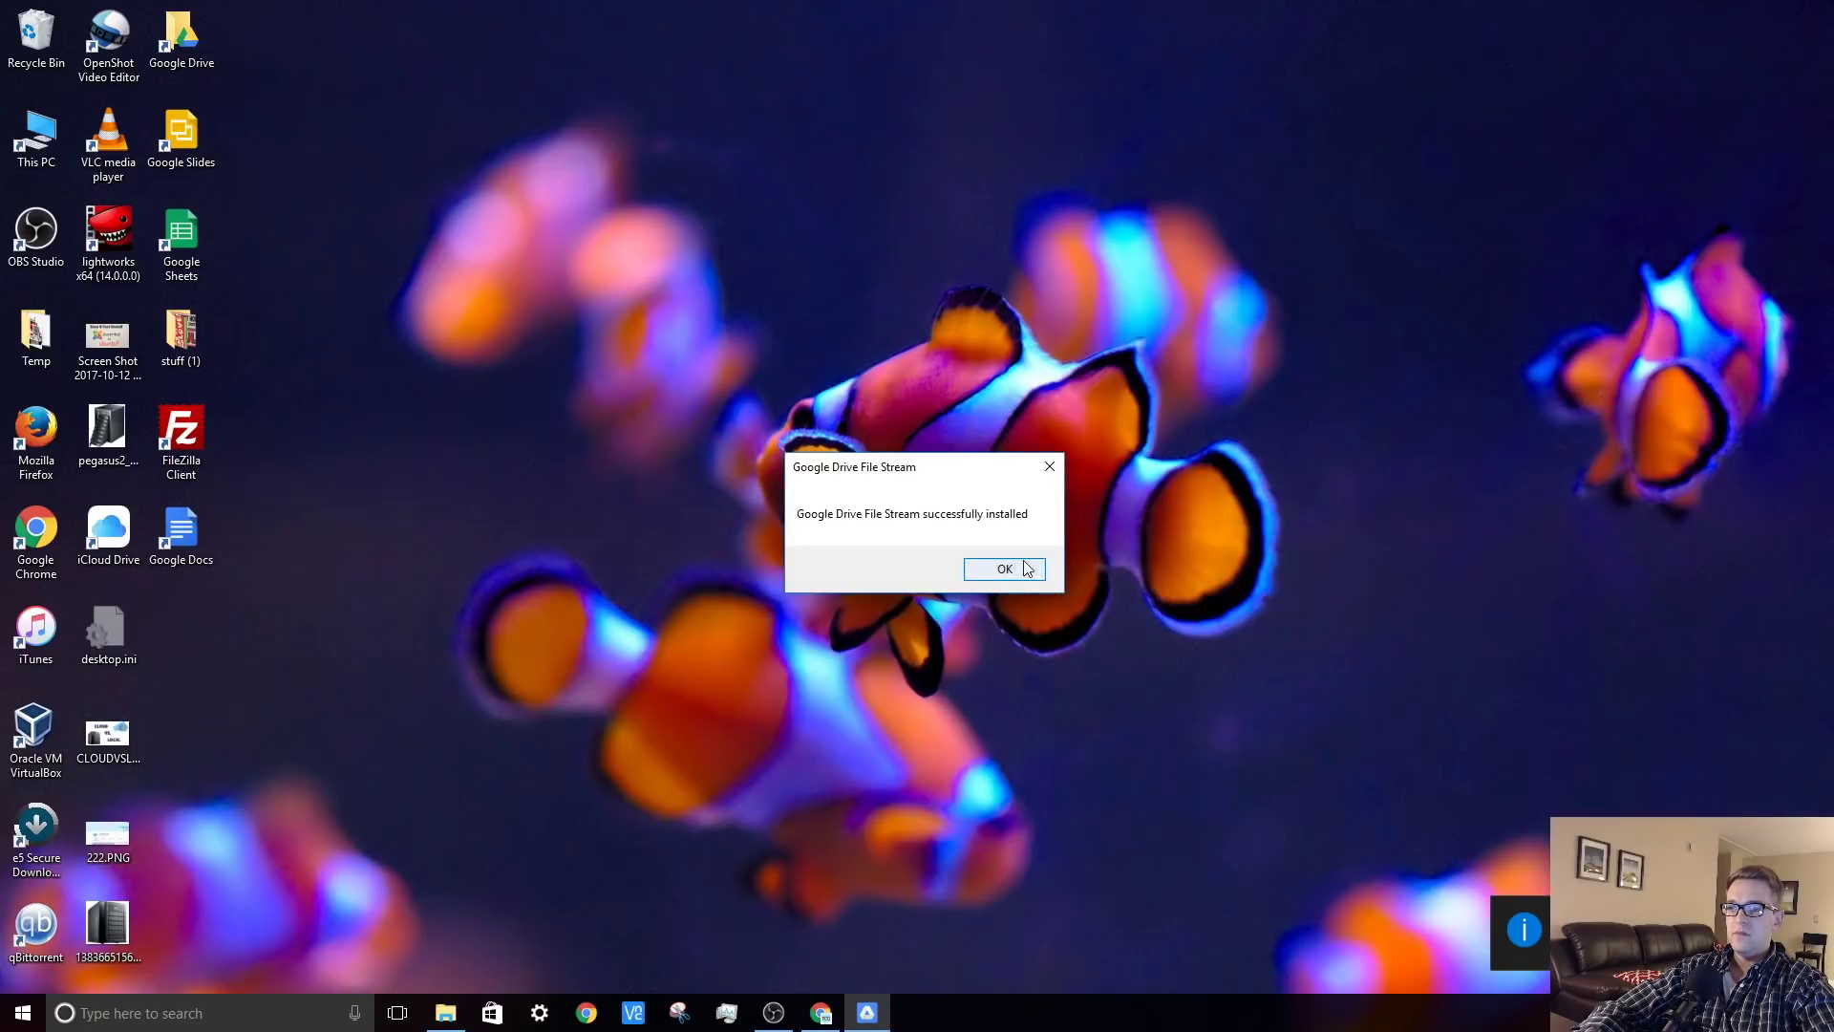
Close the install notice, step through the three welcome slides, and choose OPEN EXPLORER
click(1005, 570)
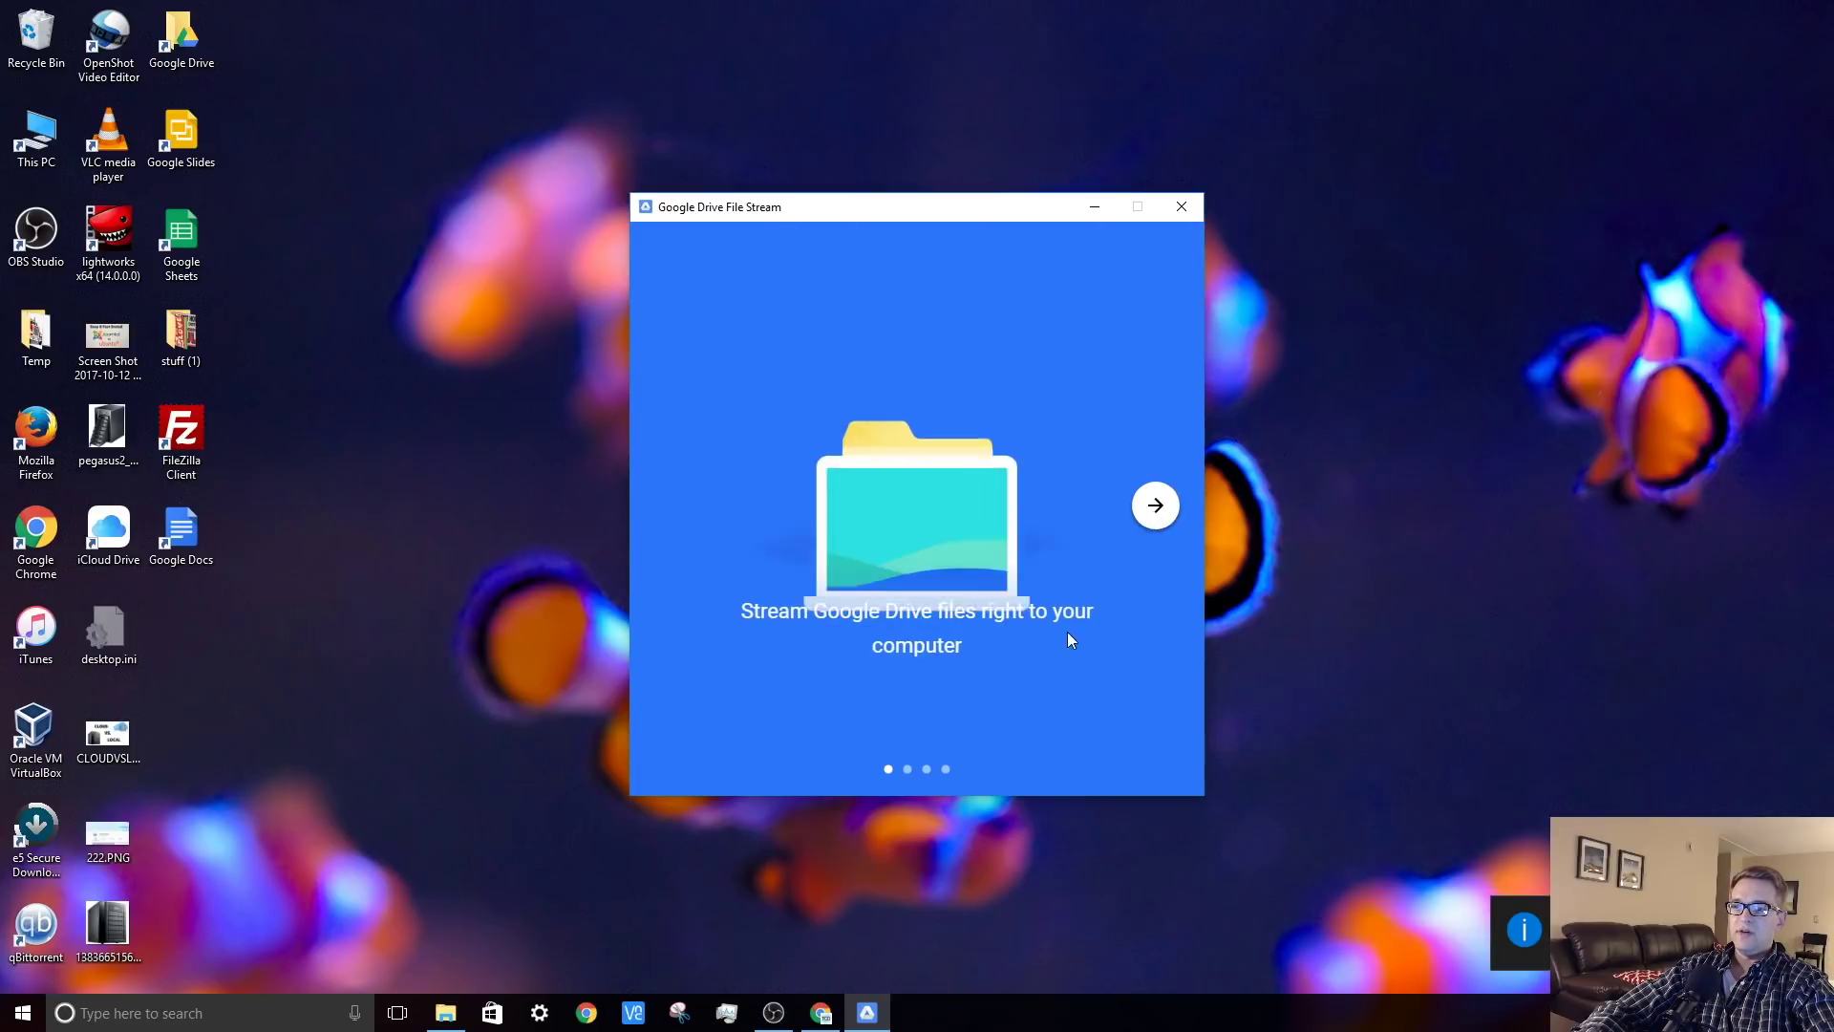
click(1153, 508)
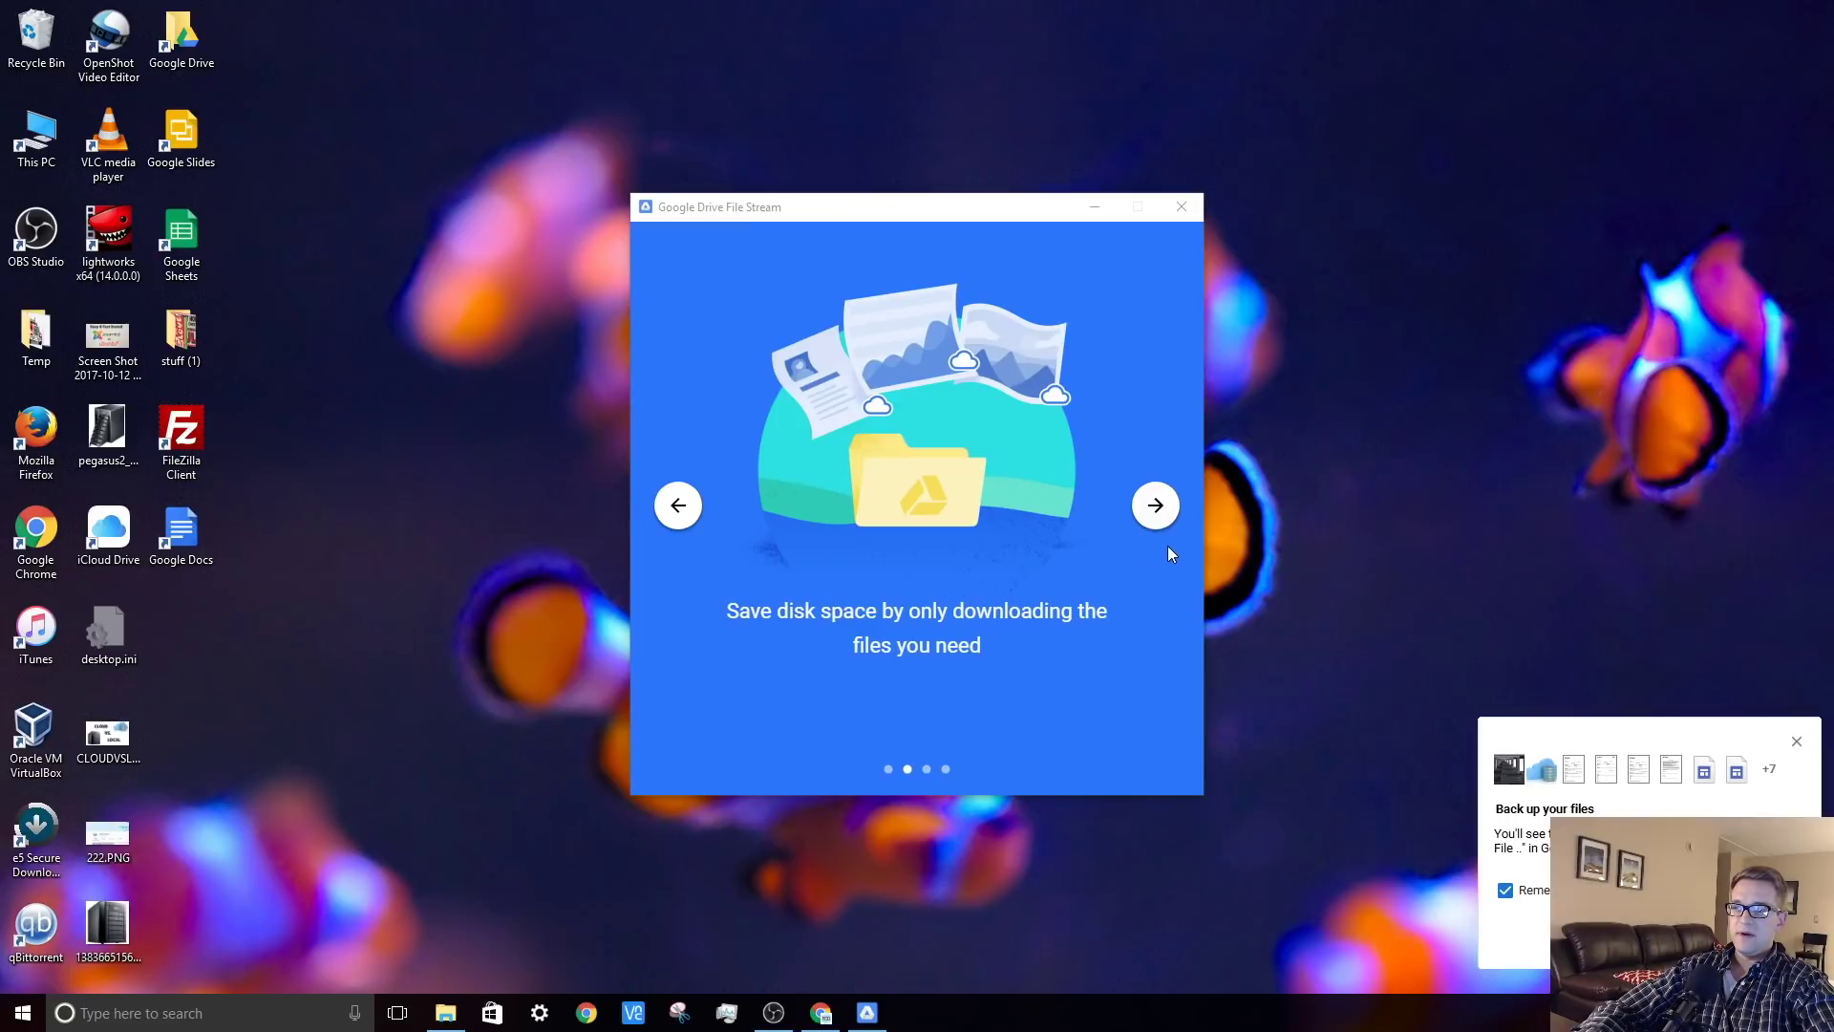
click(1152, 504)
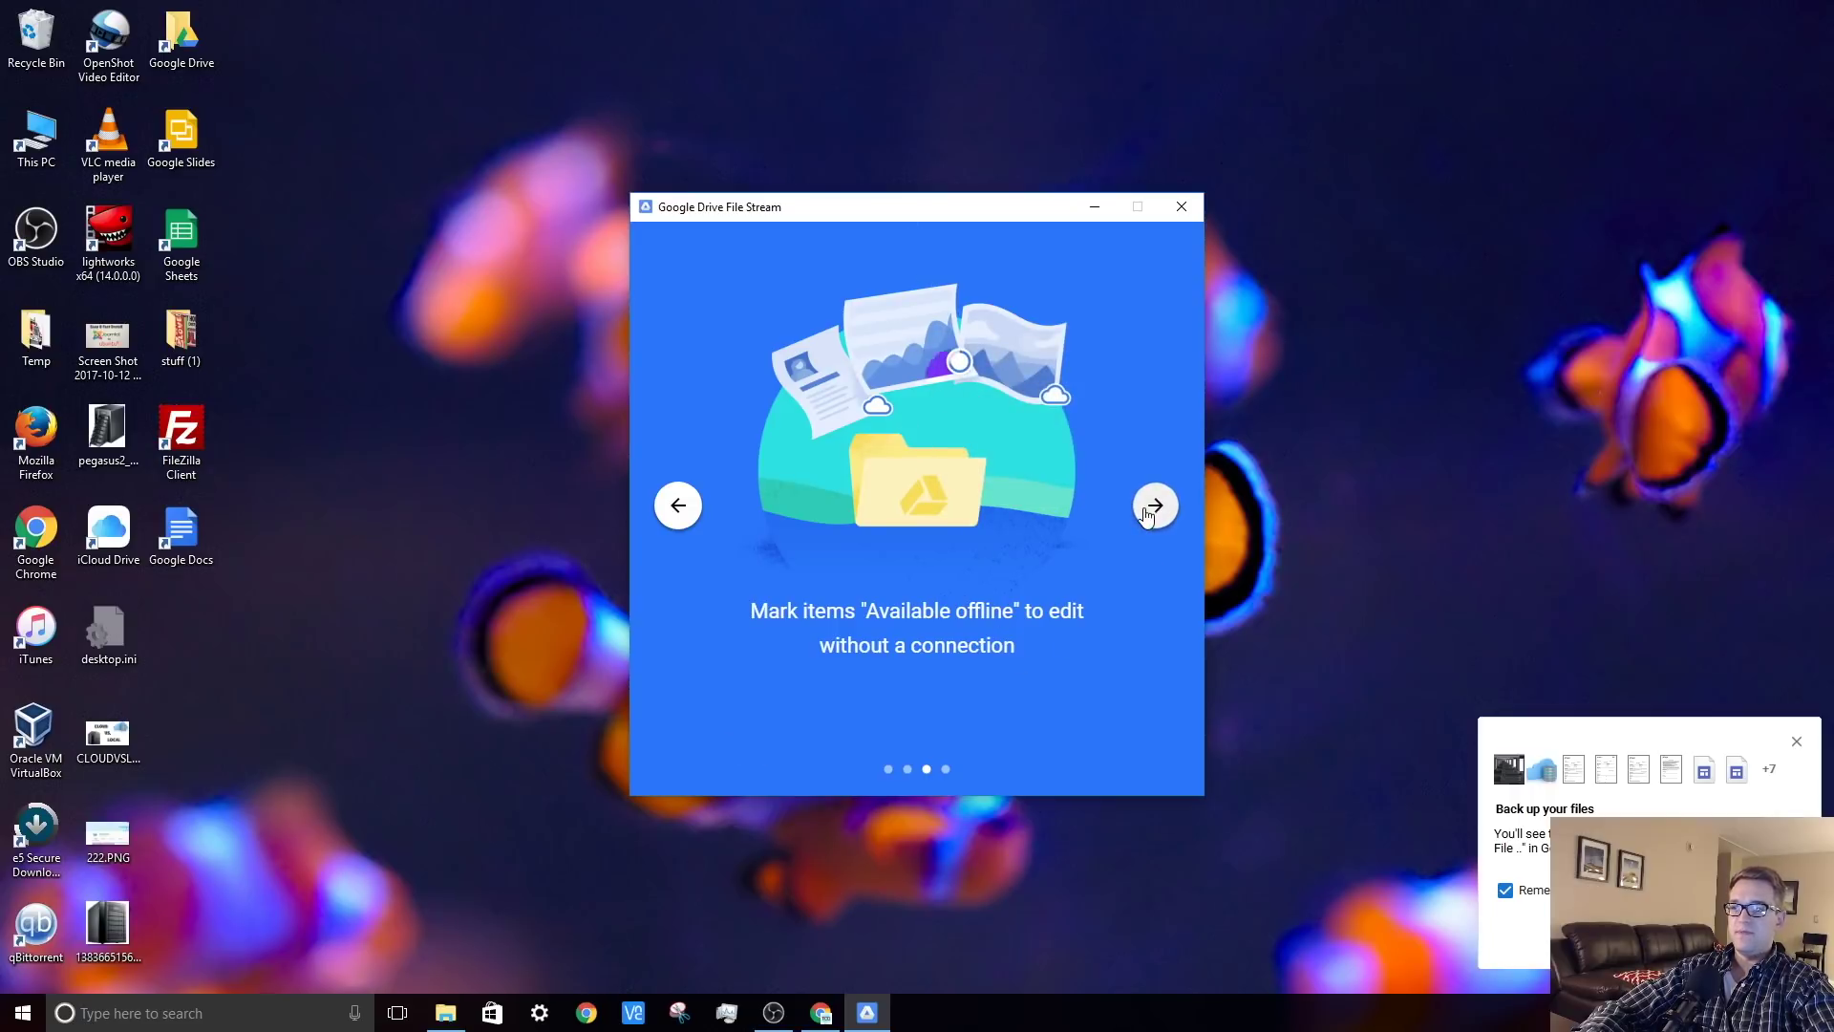
click(1153, 506)
click(833, 718)
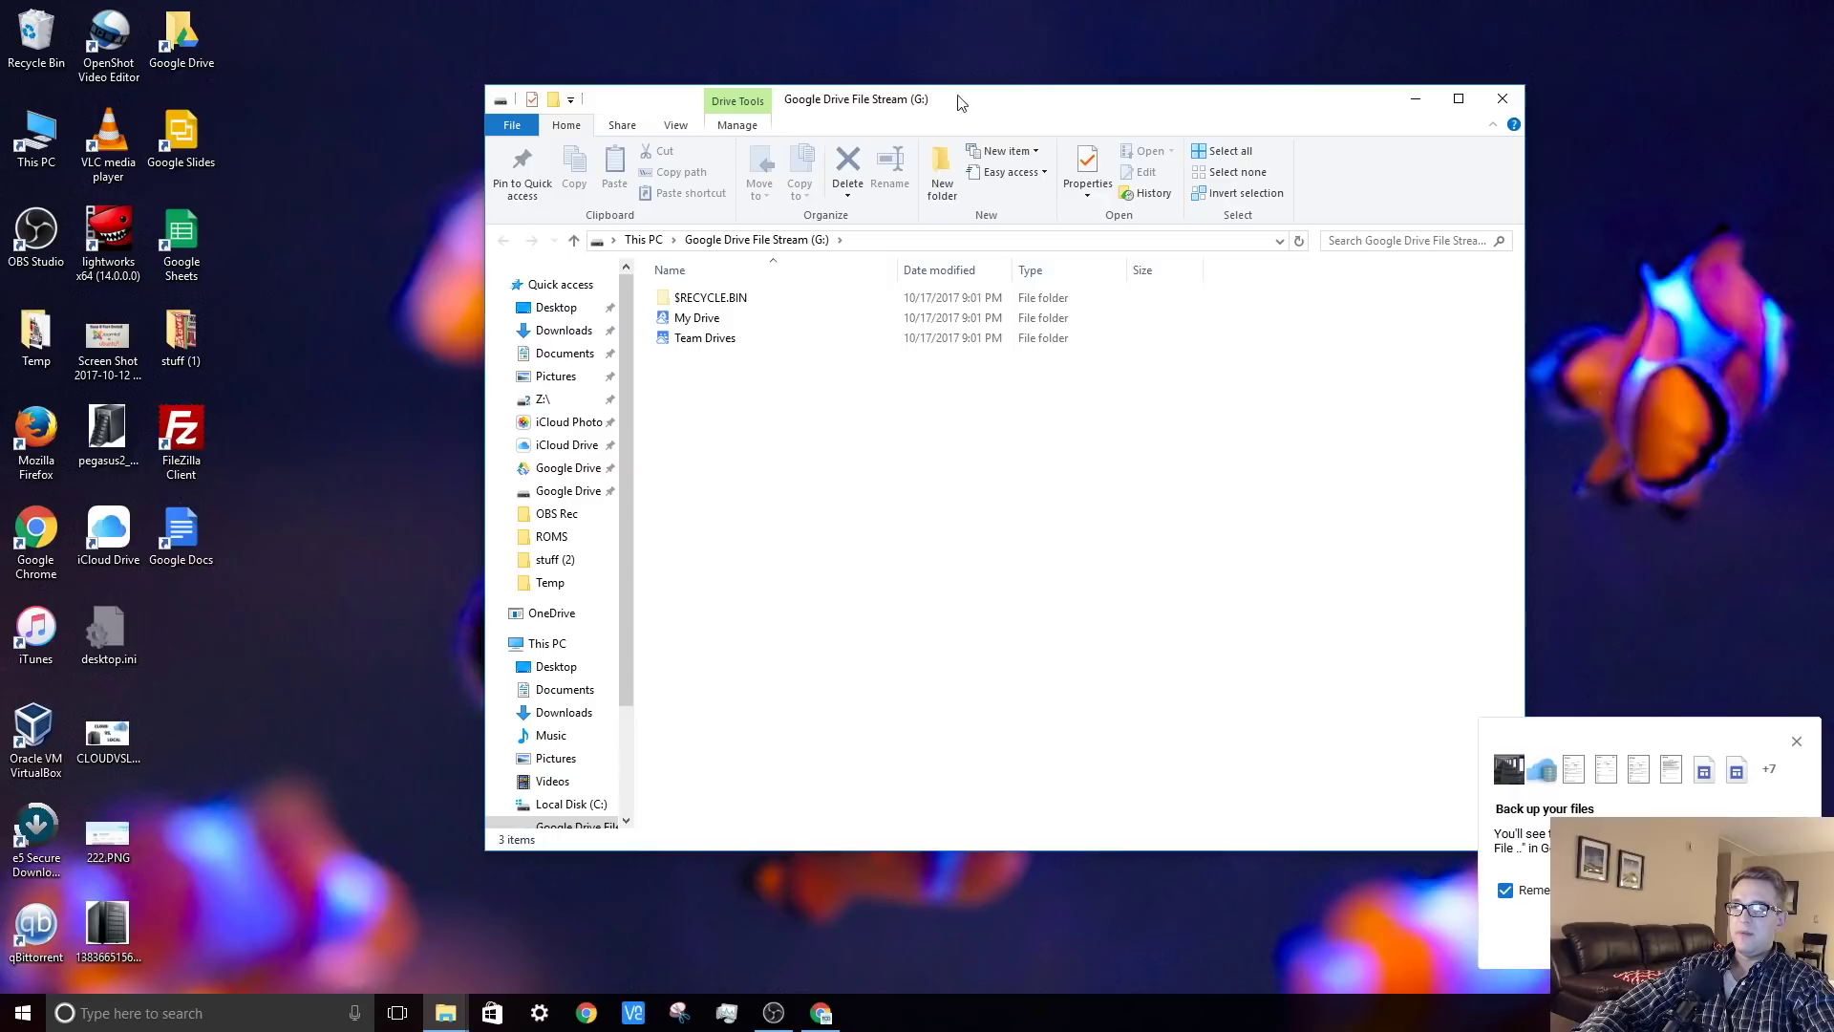
From This PC, open the Google Drive File Stream (G:) drive in File Explorer
drag(1021, 107, 910, 138)
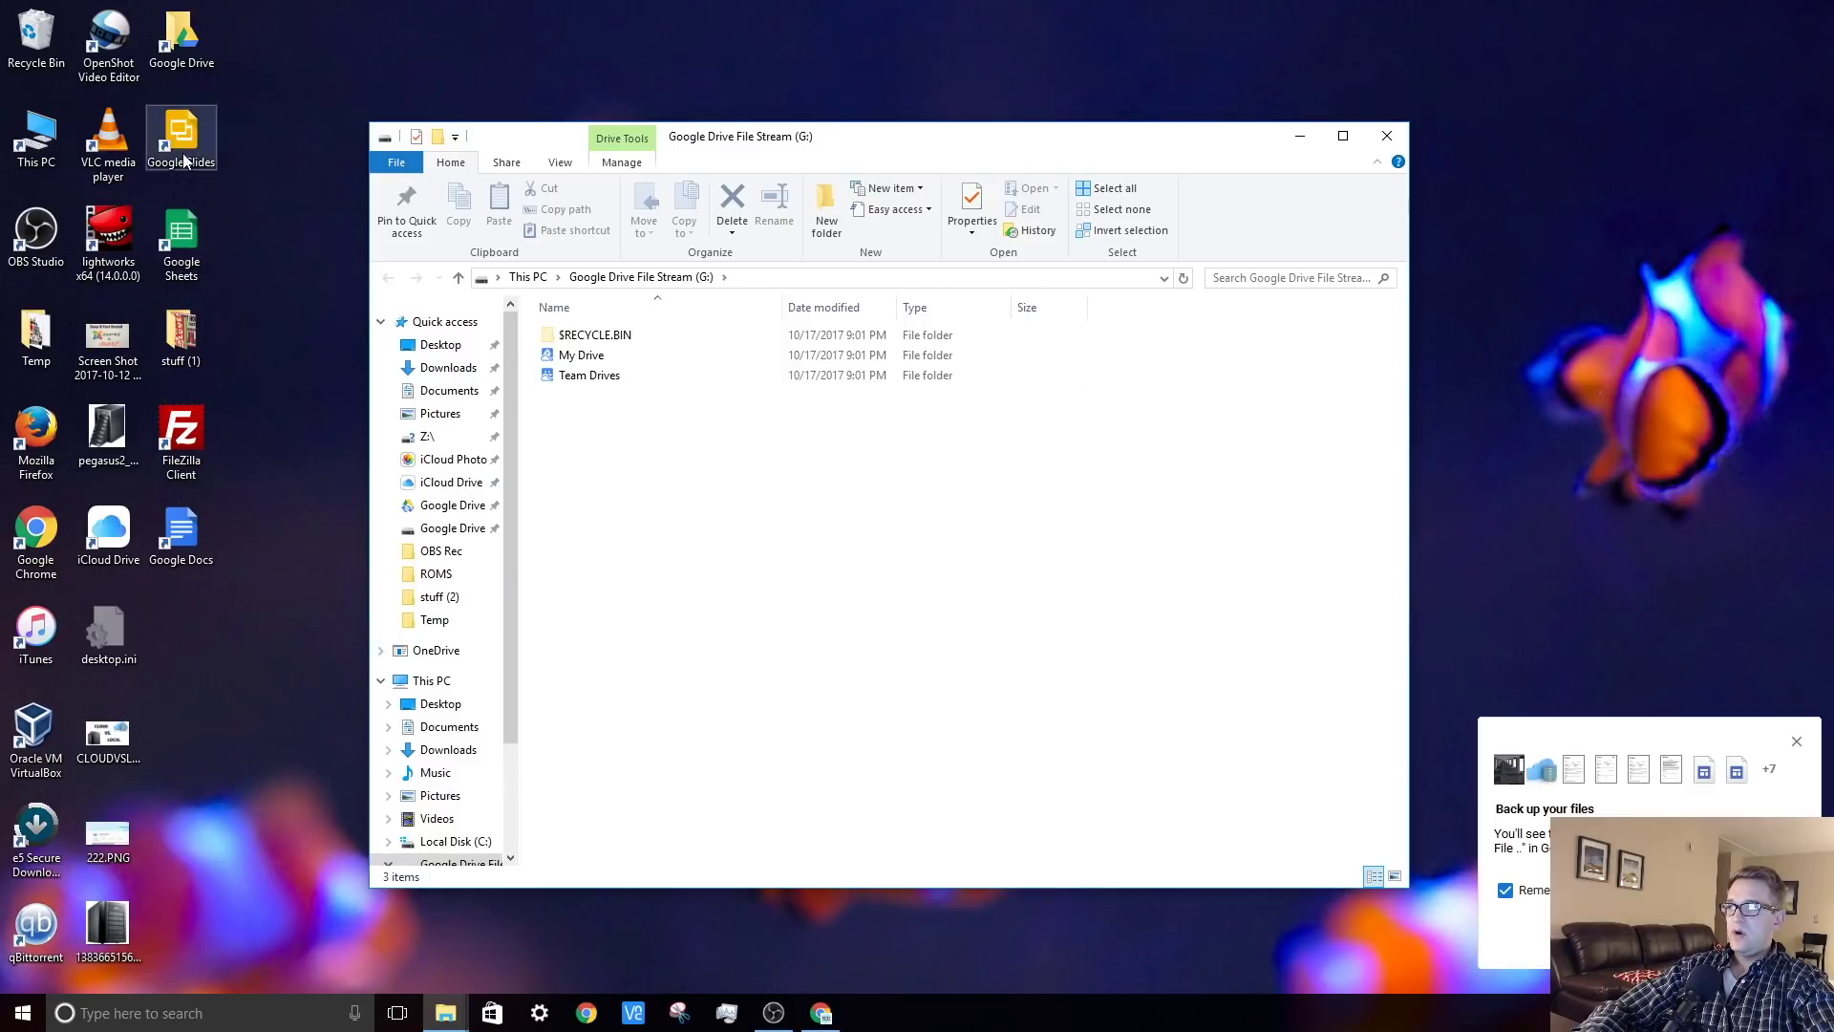
double_click(35, 139)
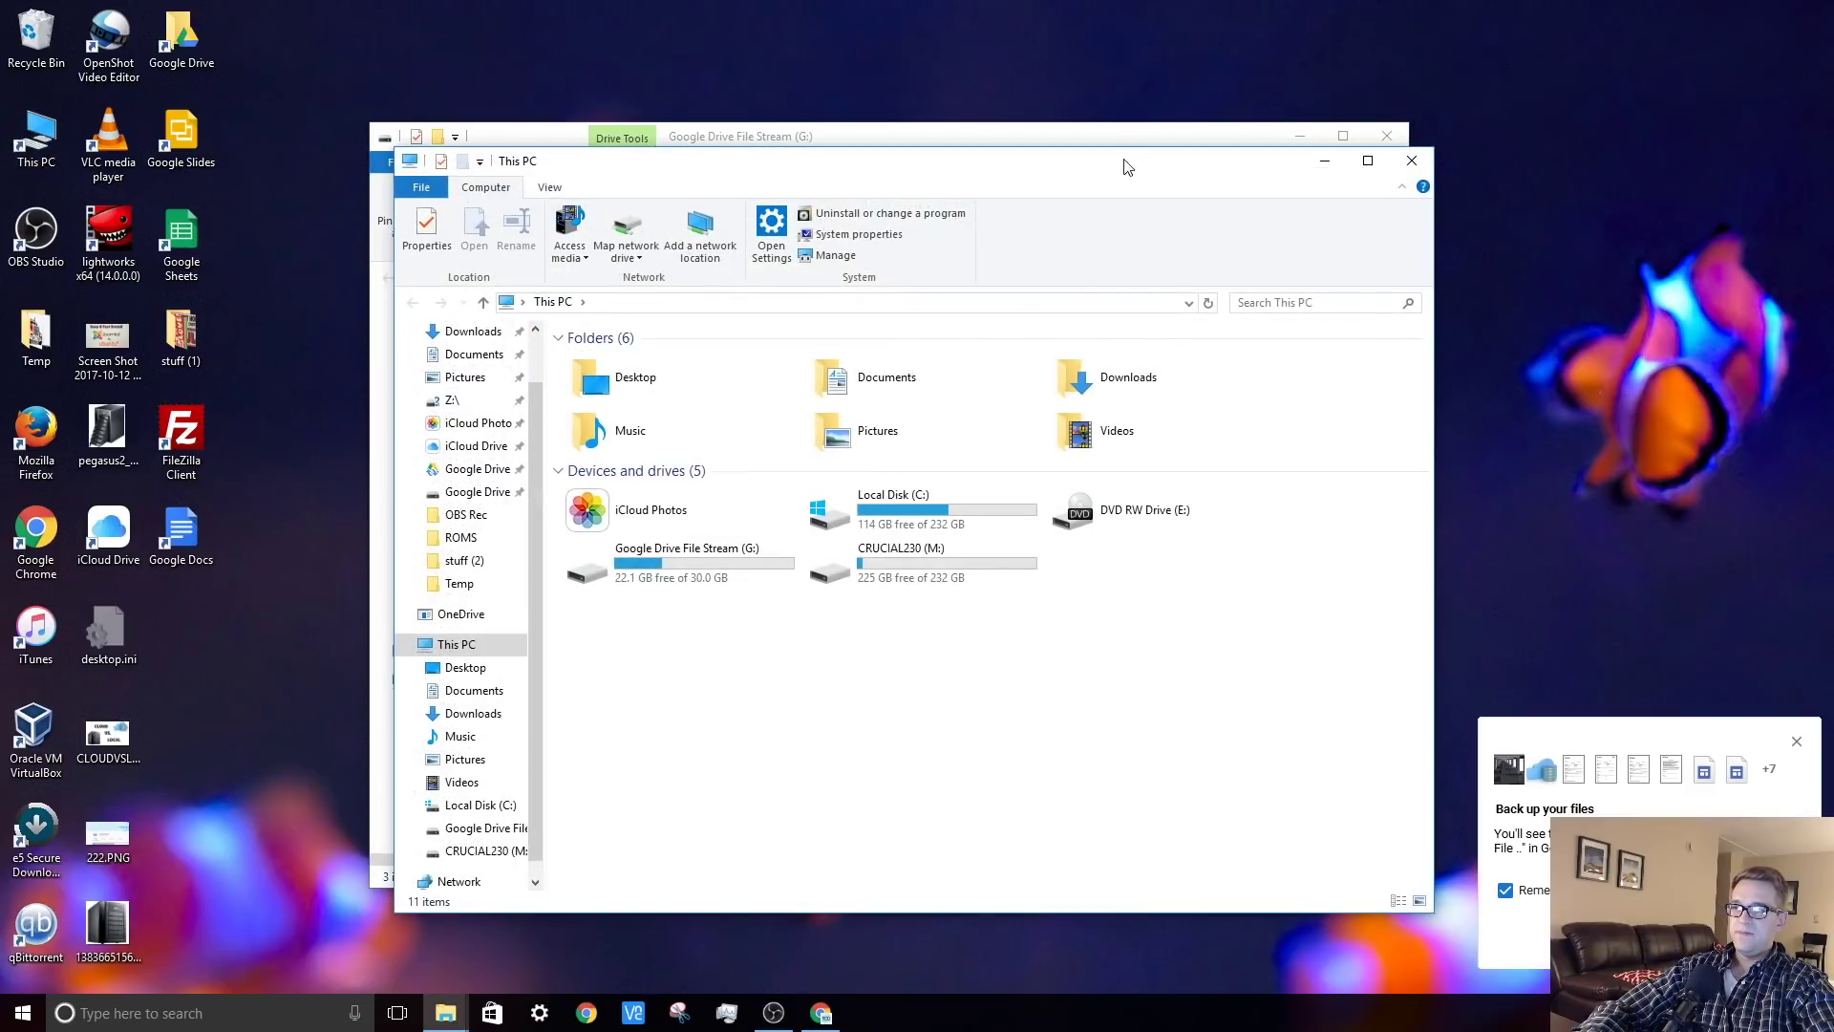
drag(1126, 163, 1096, 127)
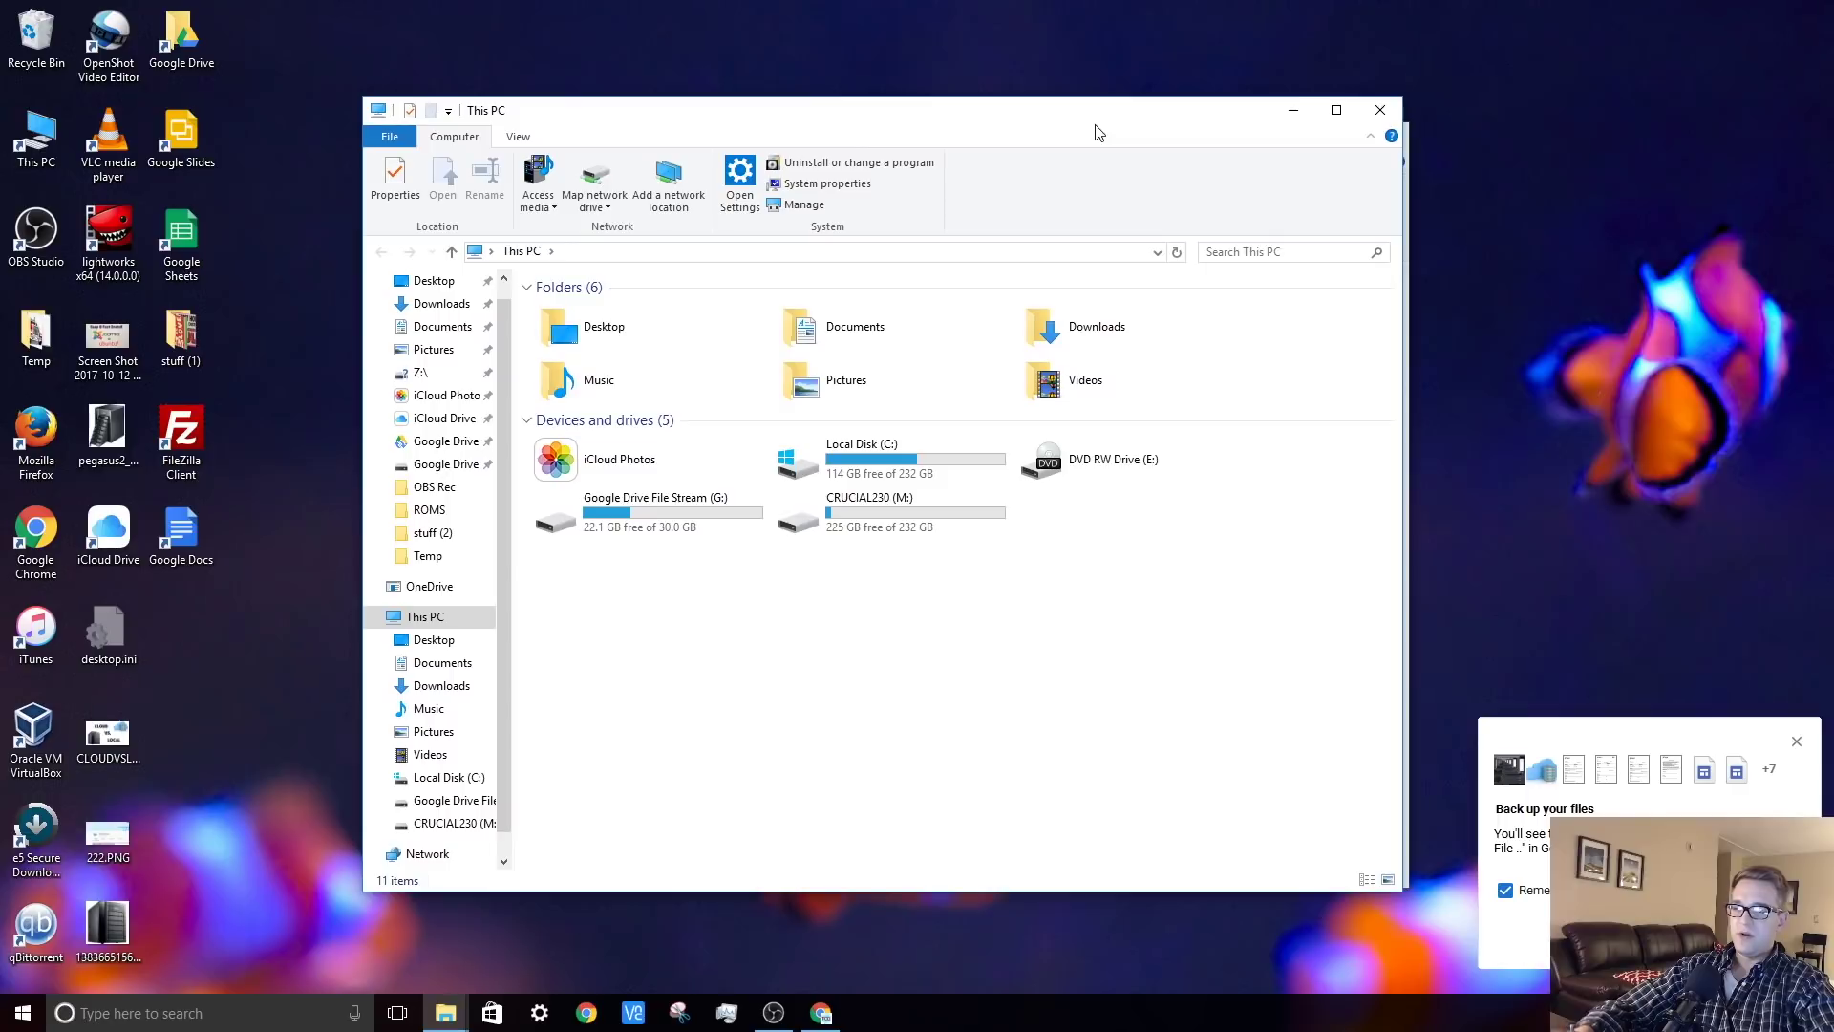
drag(720, 631, 587, 492)
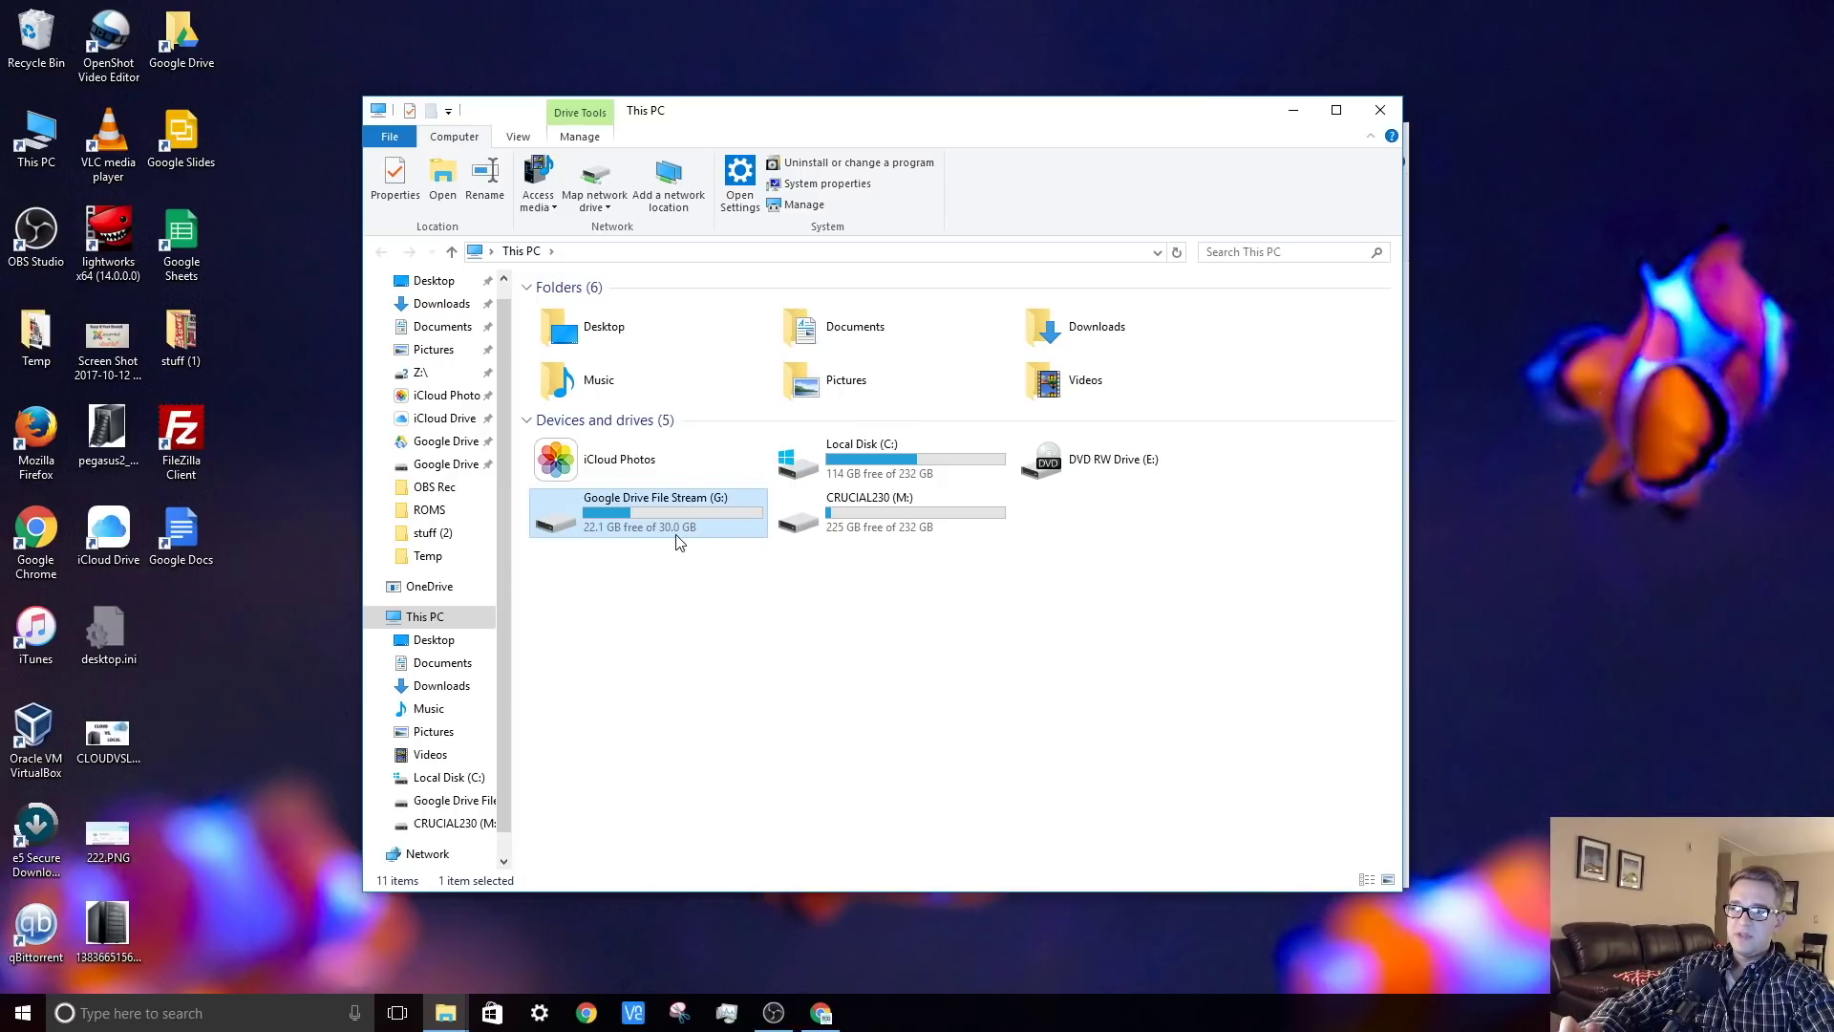
double_click(592, 516)
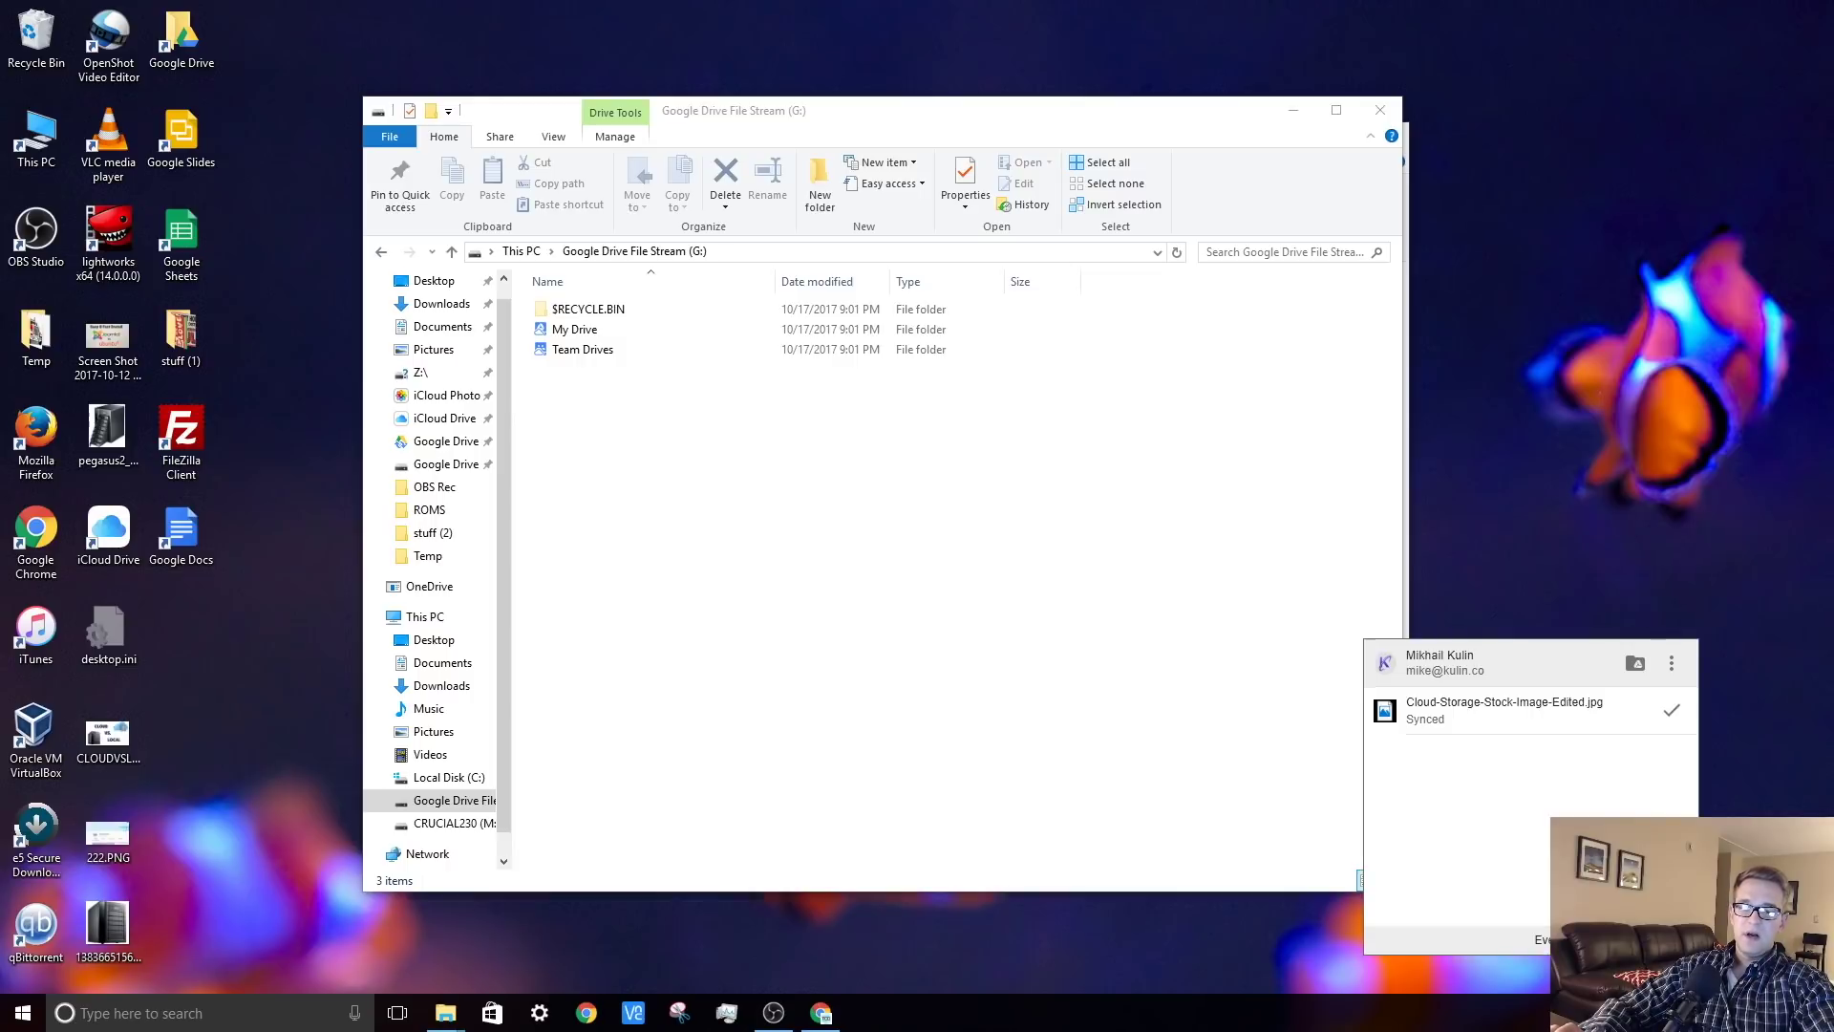
click(1653, 466)
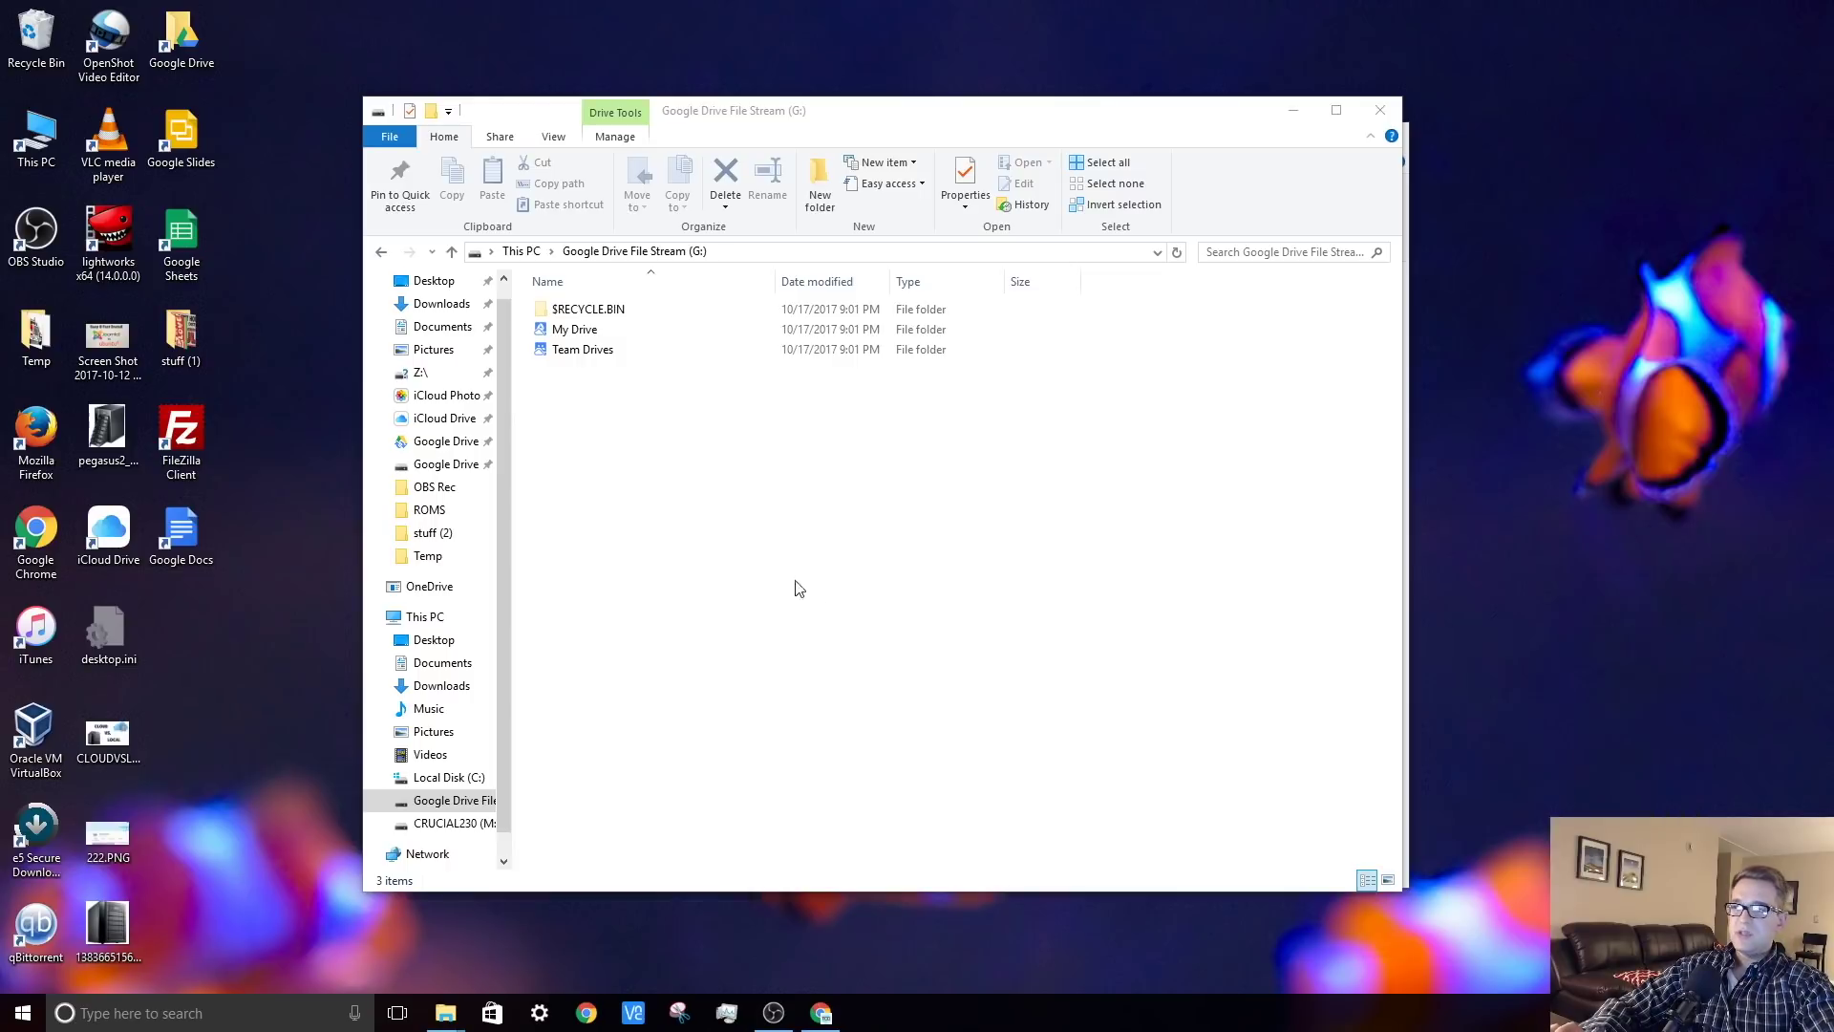
click(798, 587)
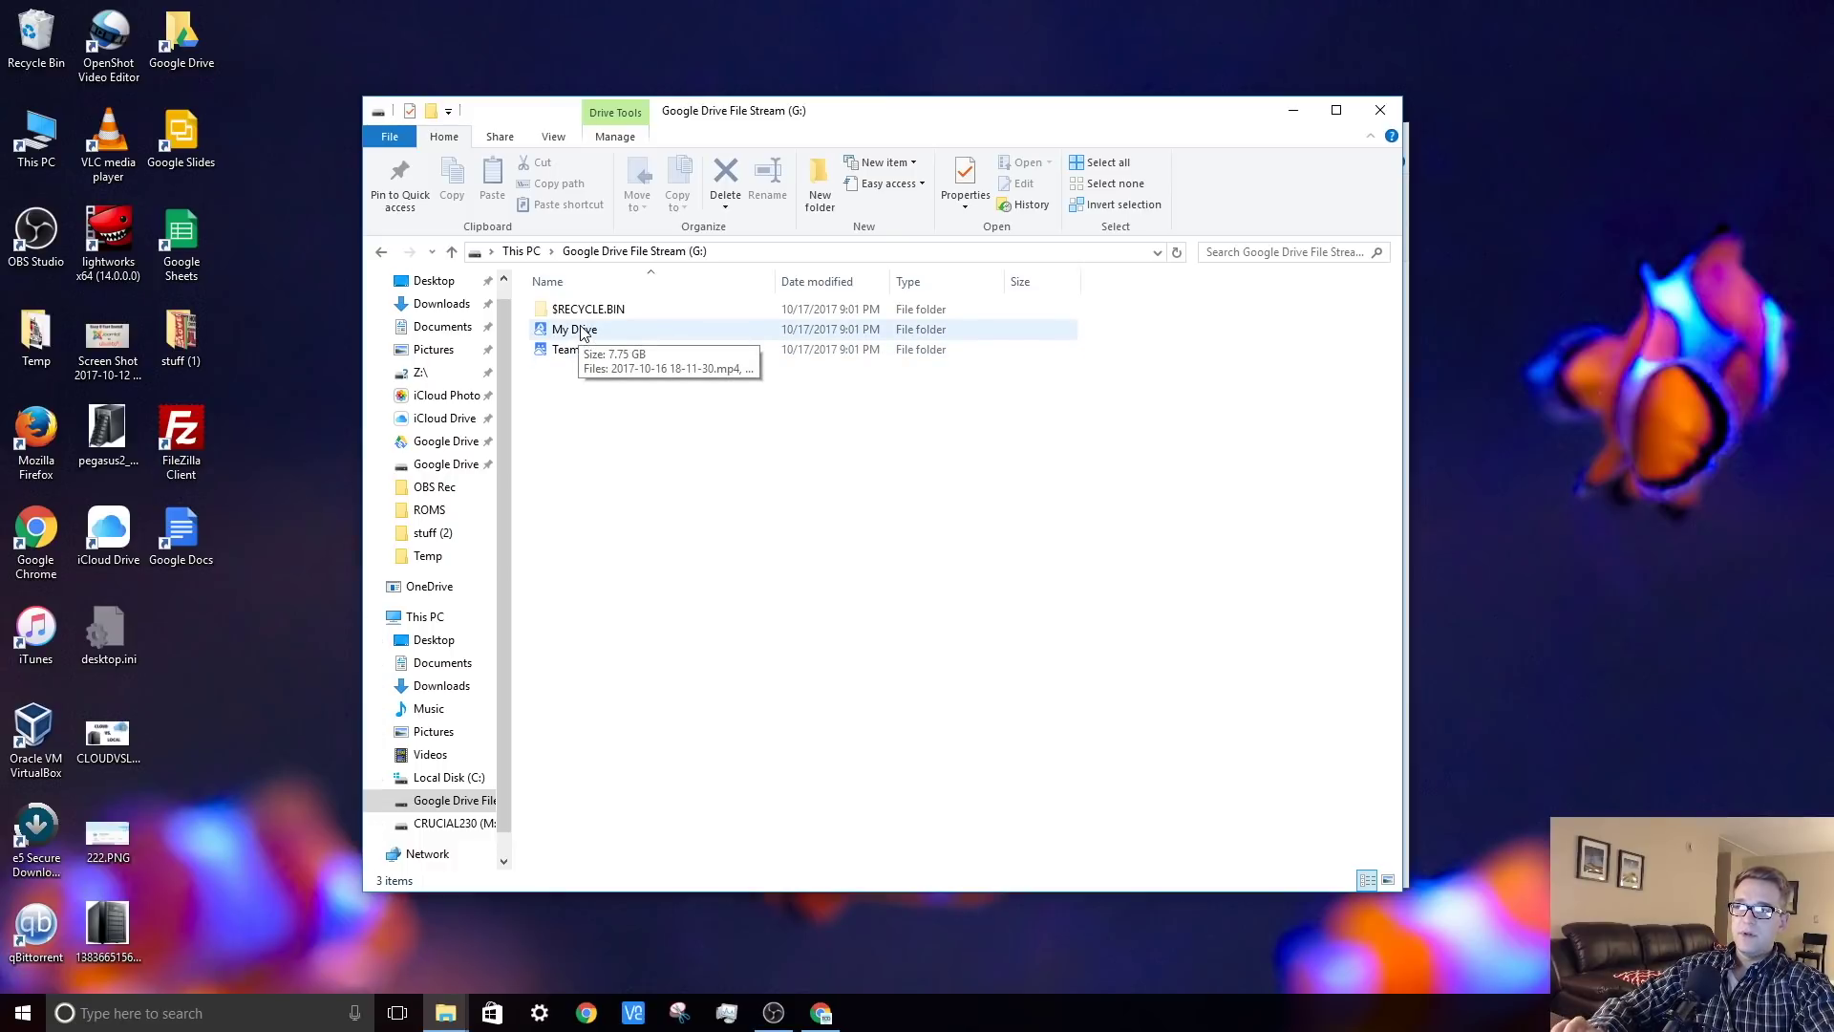
click(581, 330)
right_click(581, 331)
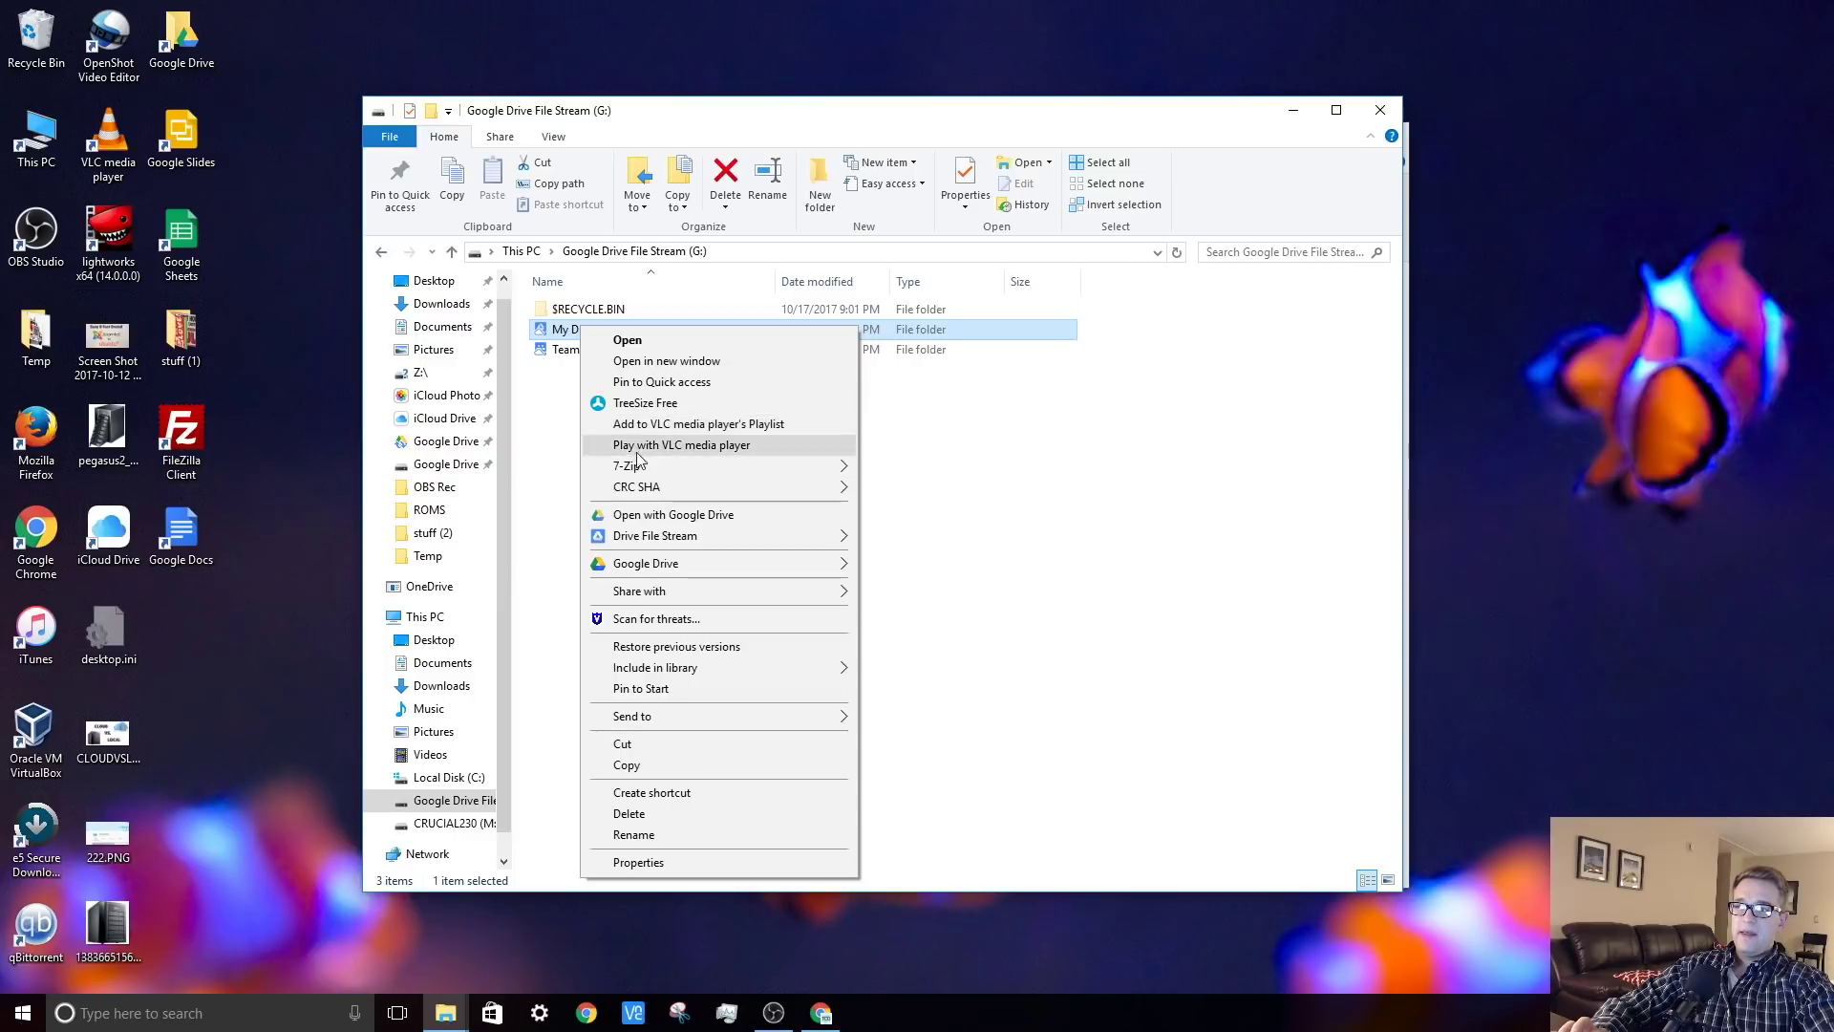
mouse_move(680, 540)
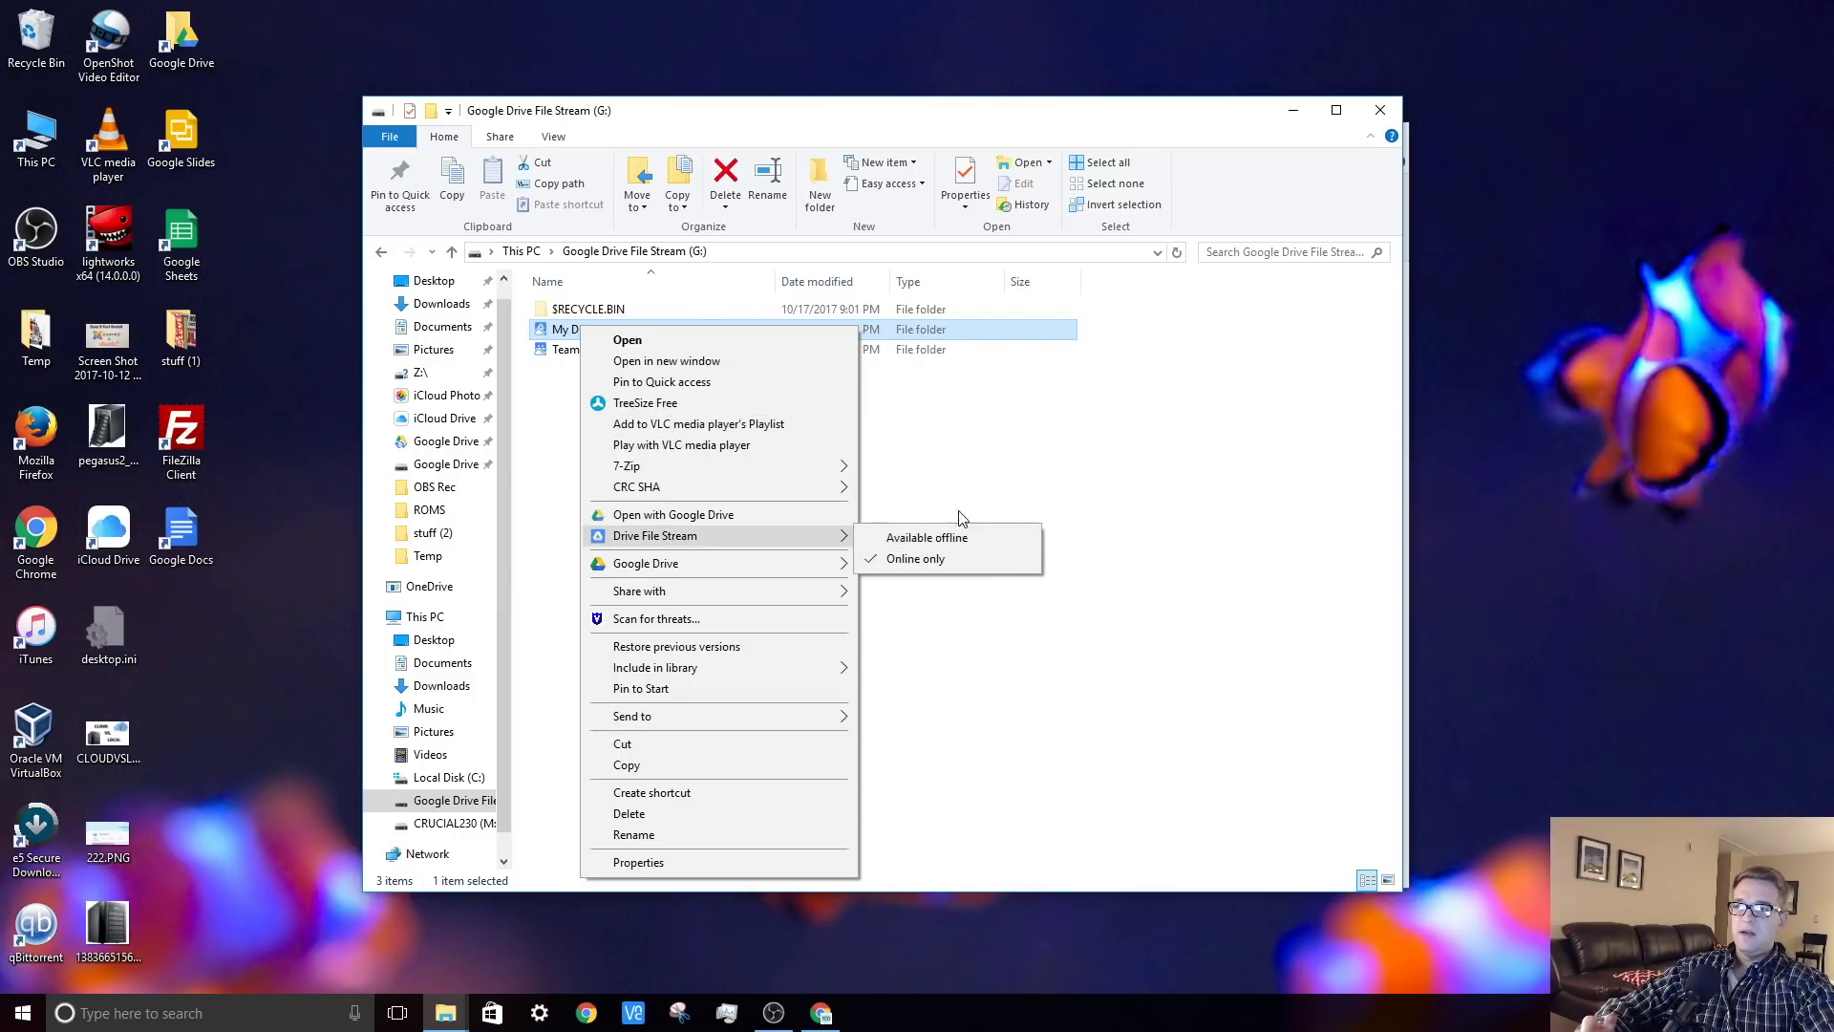
click(940, 540)
right_click(587, 340)
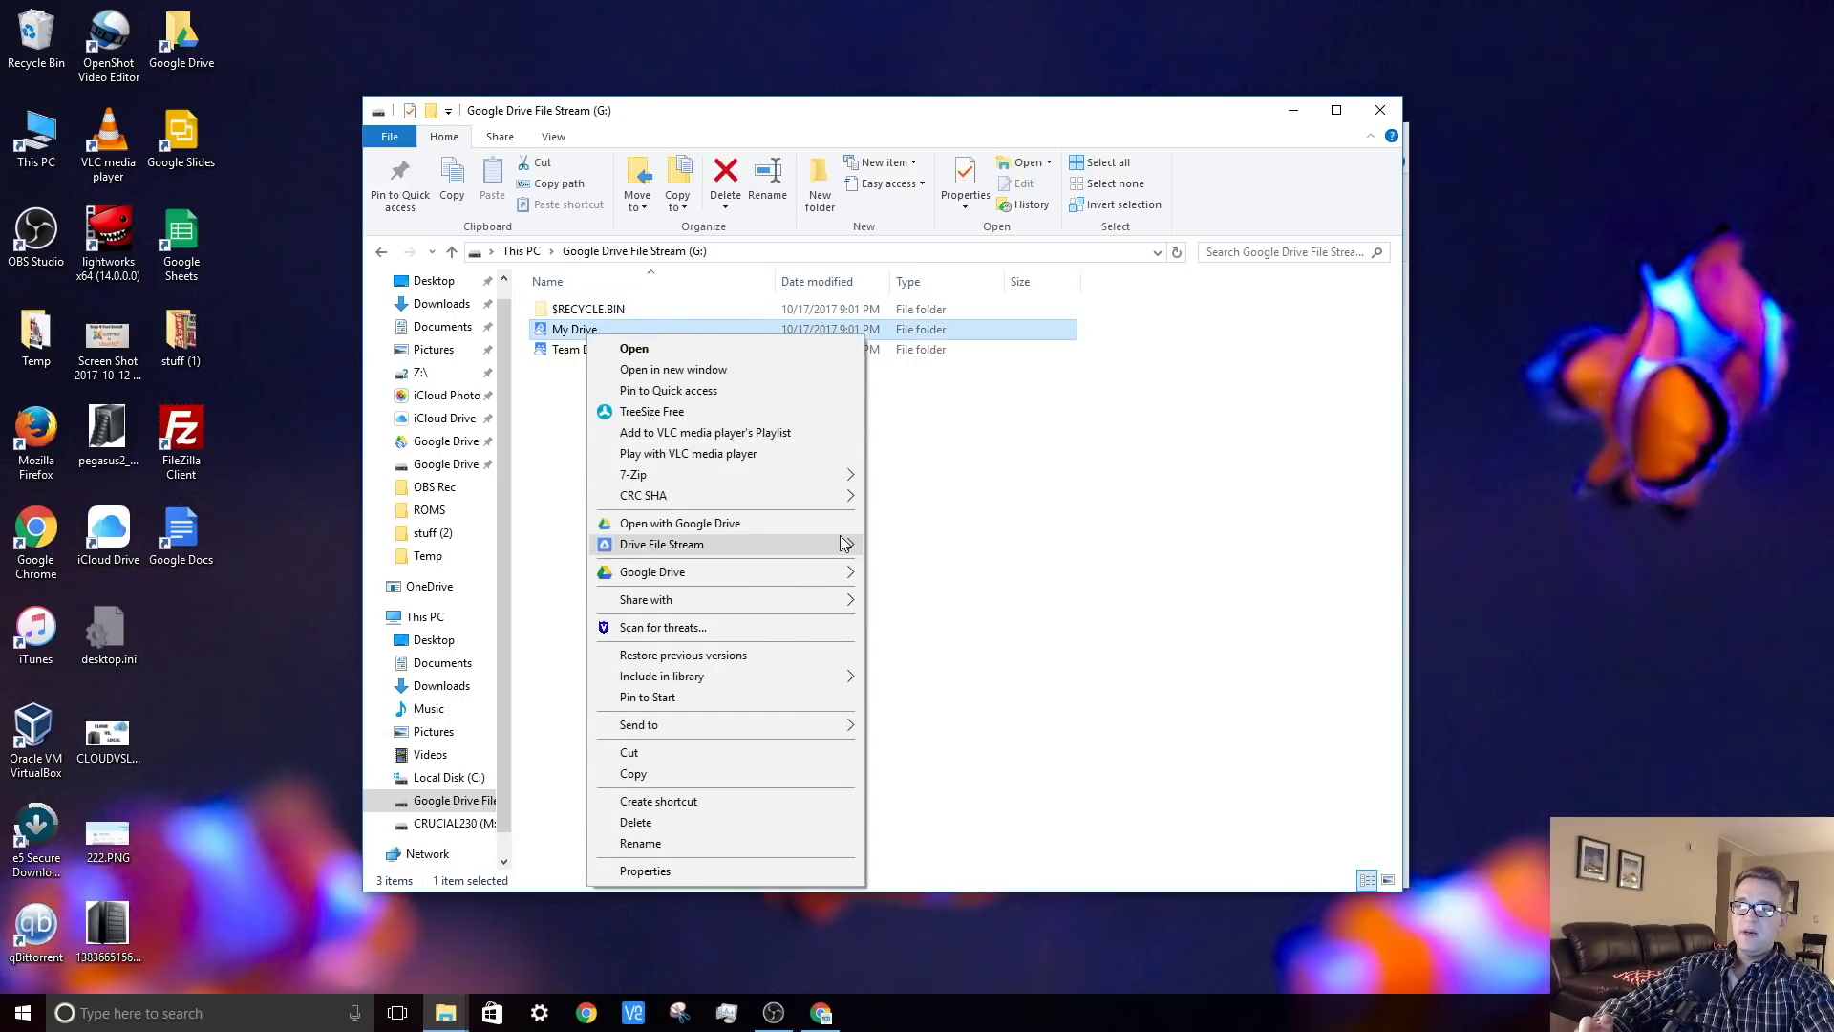
mouse_move(845, 543)
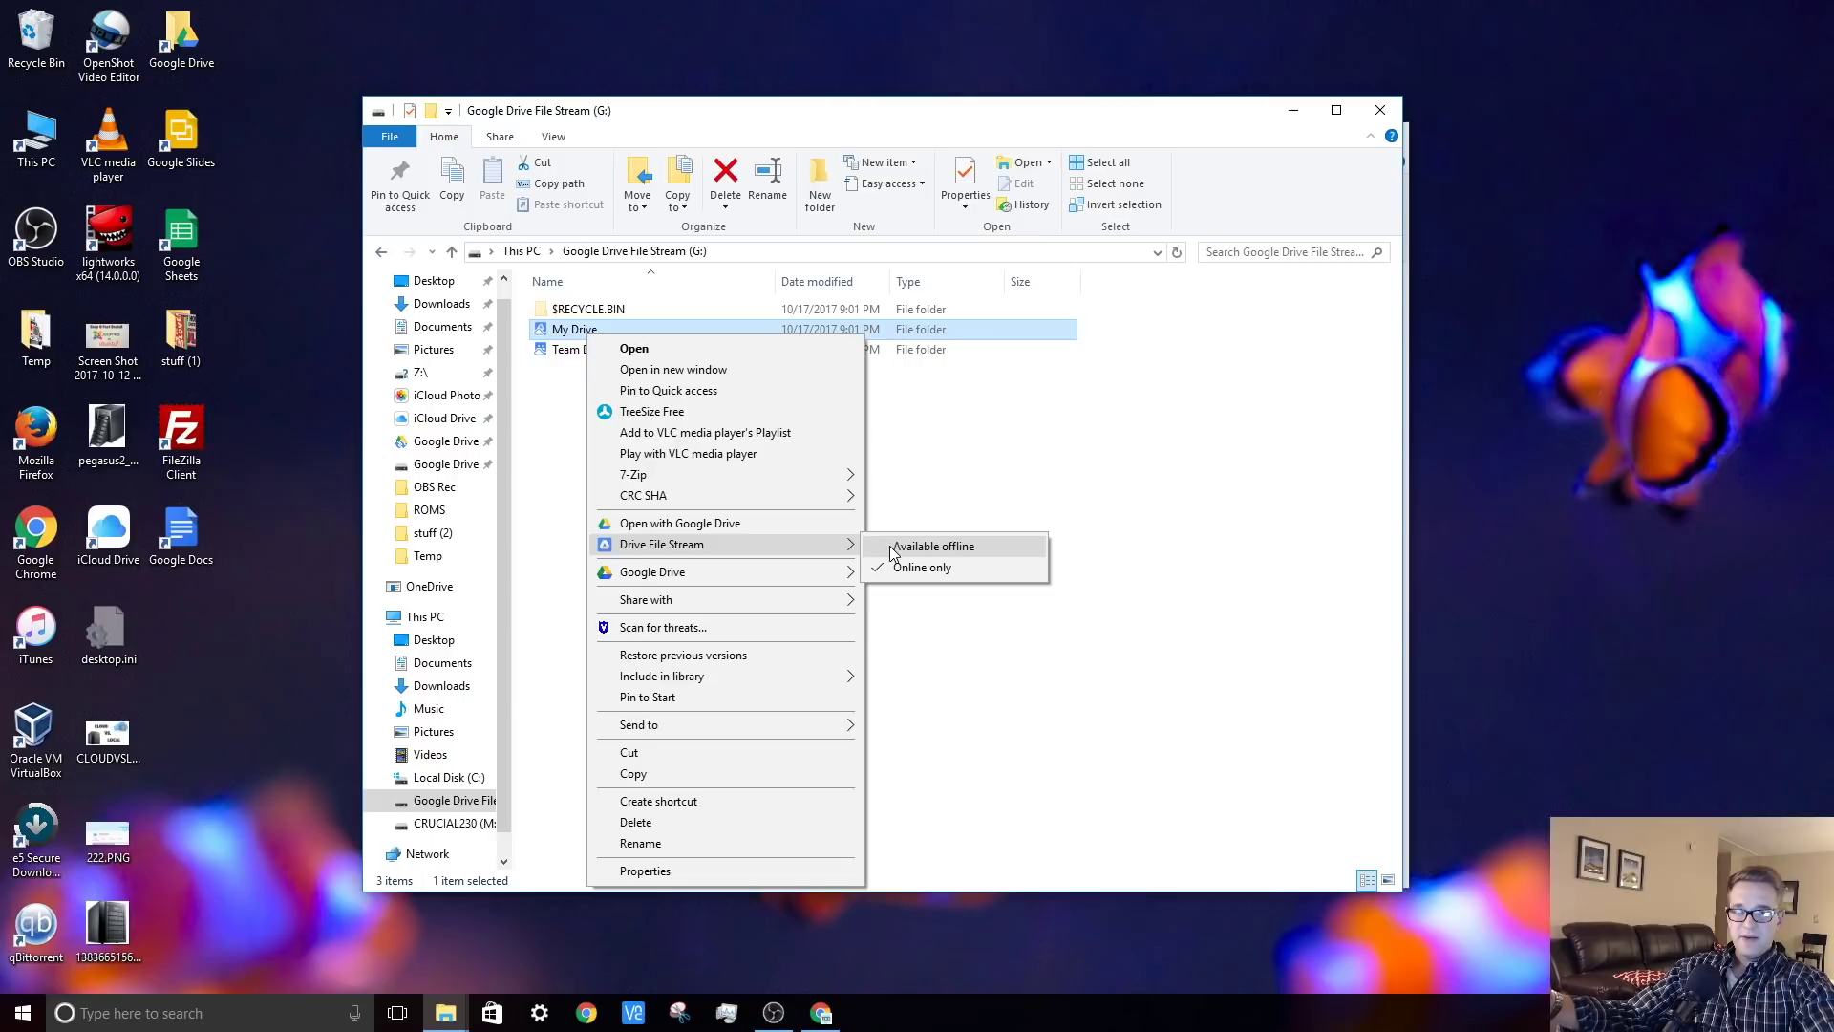
click(1084, 419)
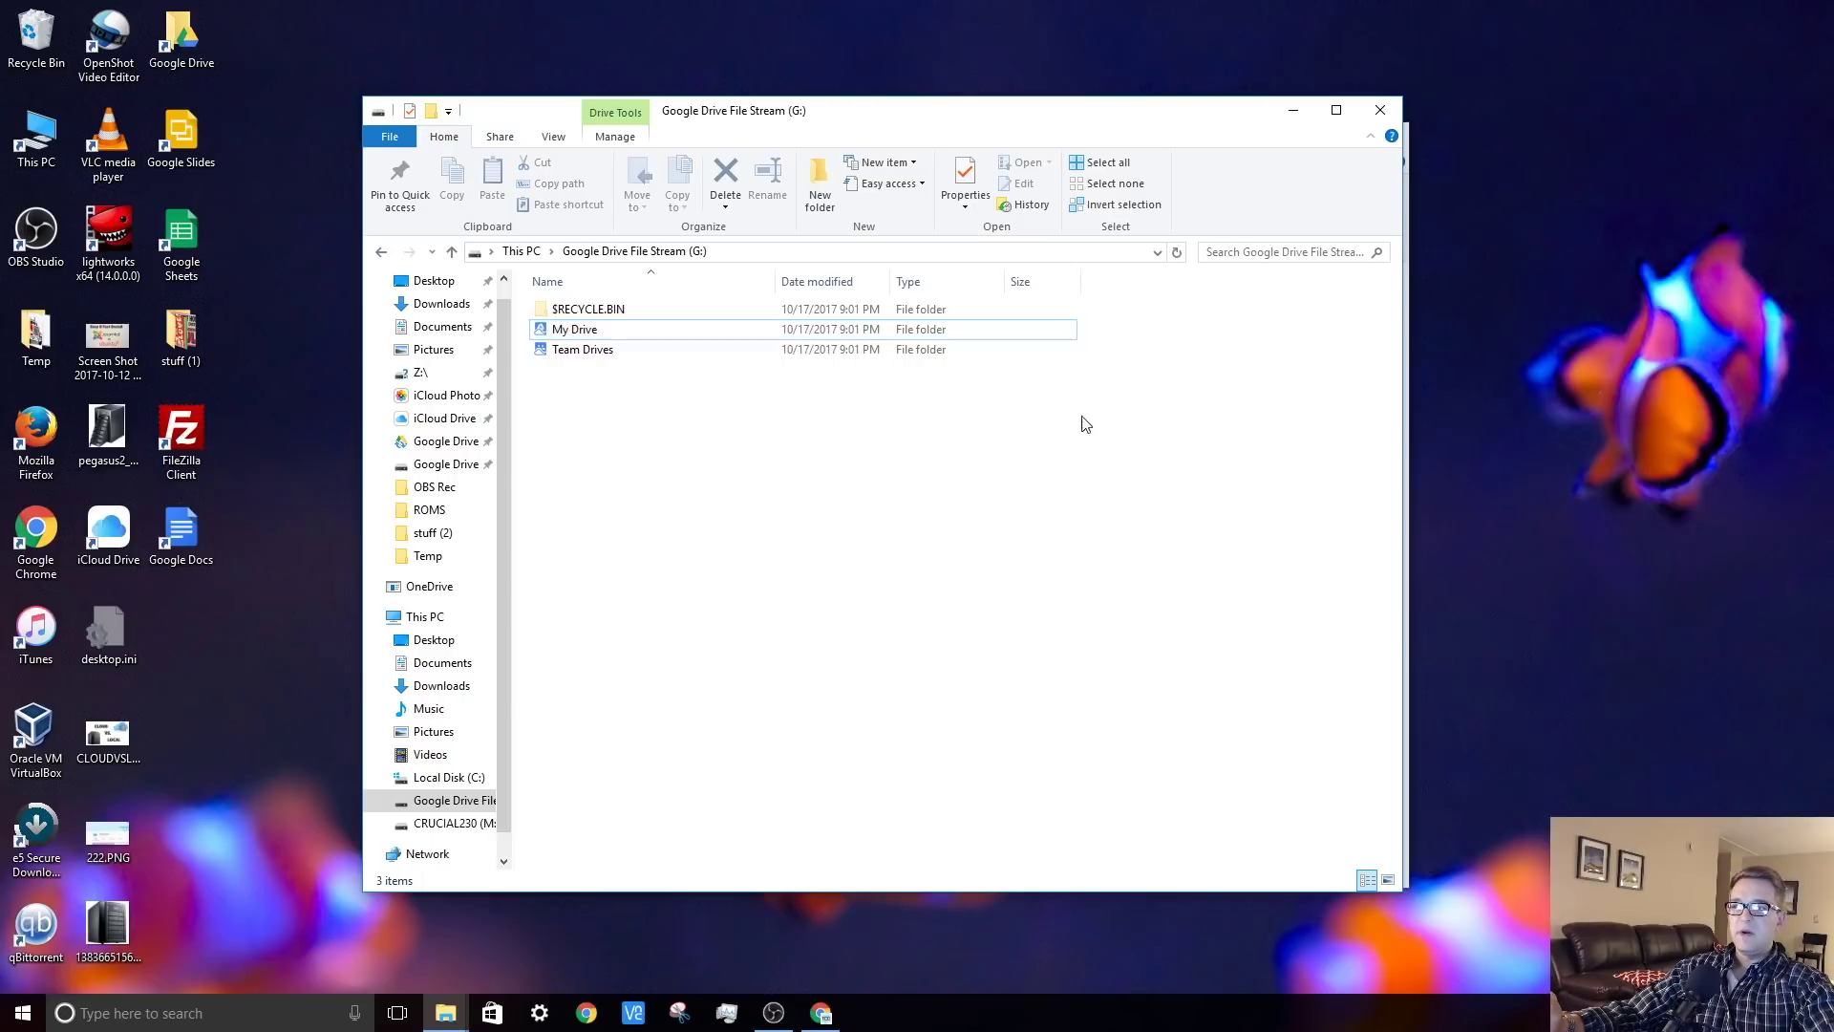
Open G:'s My Drive folder and mark IEEE1667-SWITCH.exe as Drive File Stream 'Available offline'
double_click(574, 329)
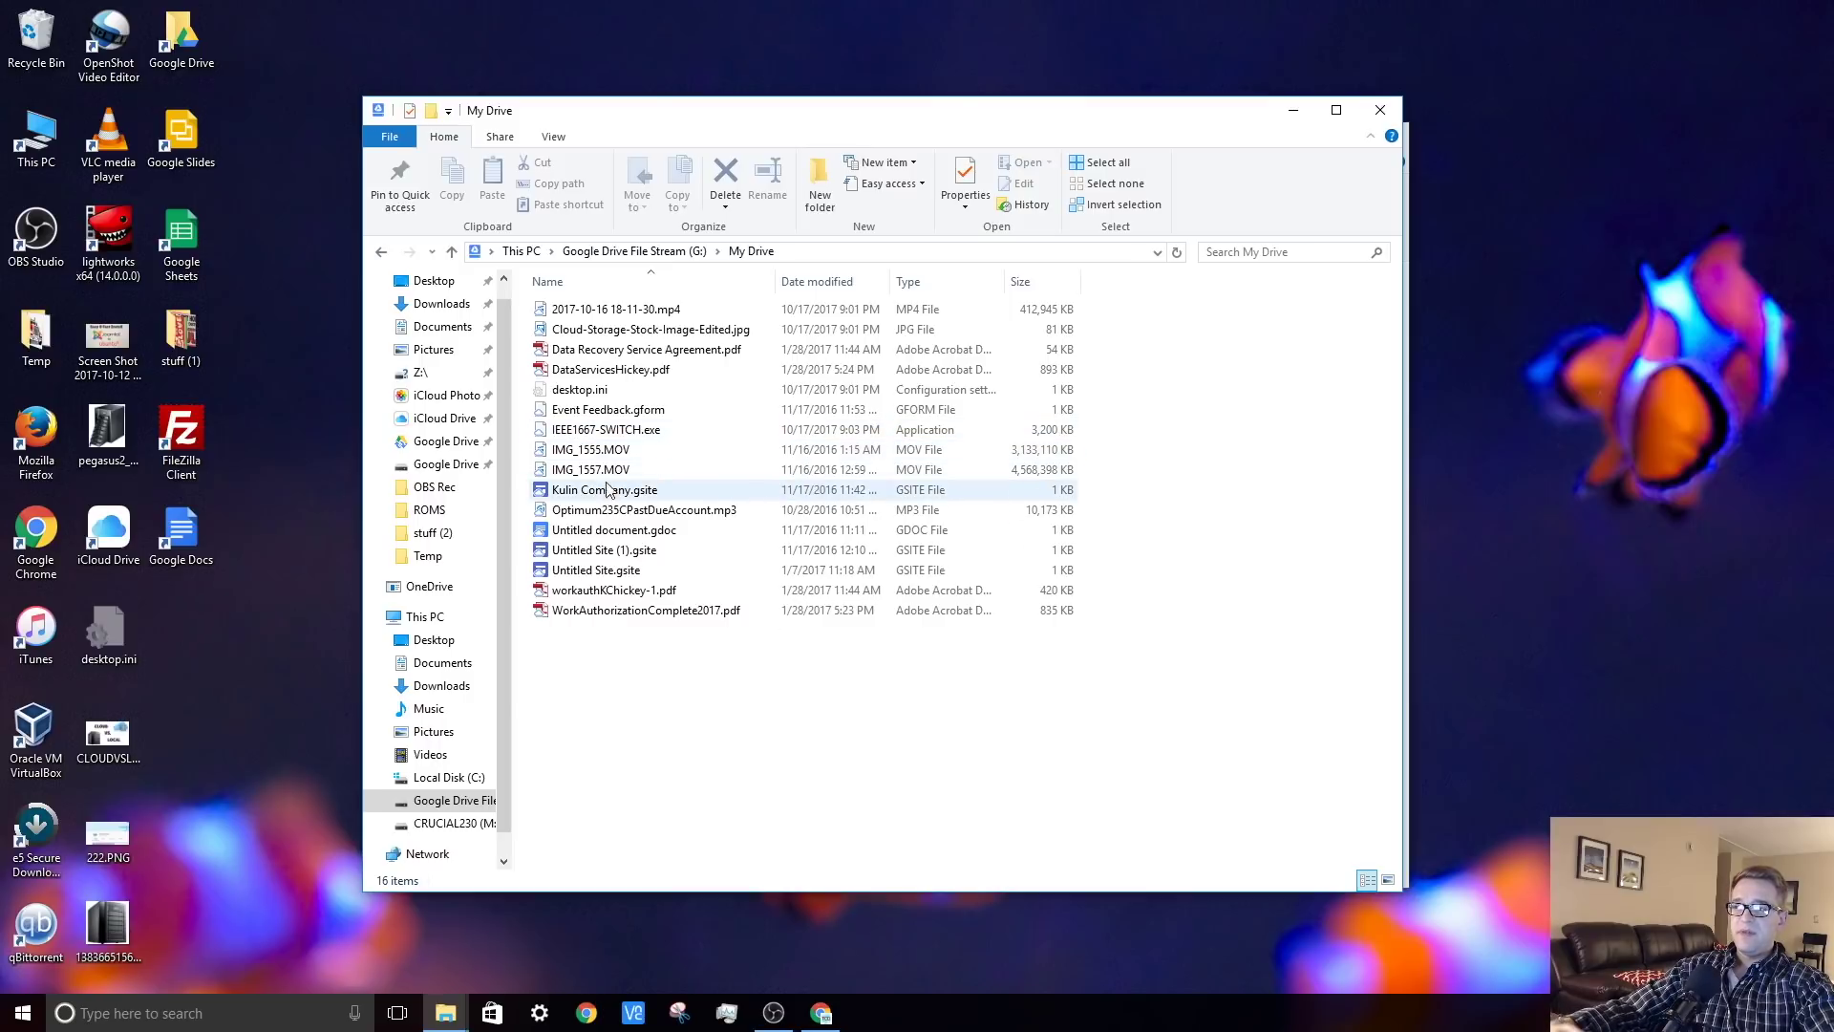
double_click(605, 430)
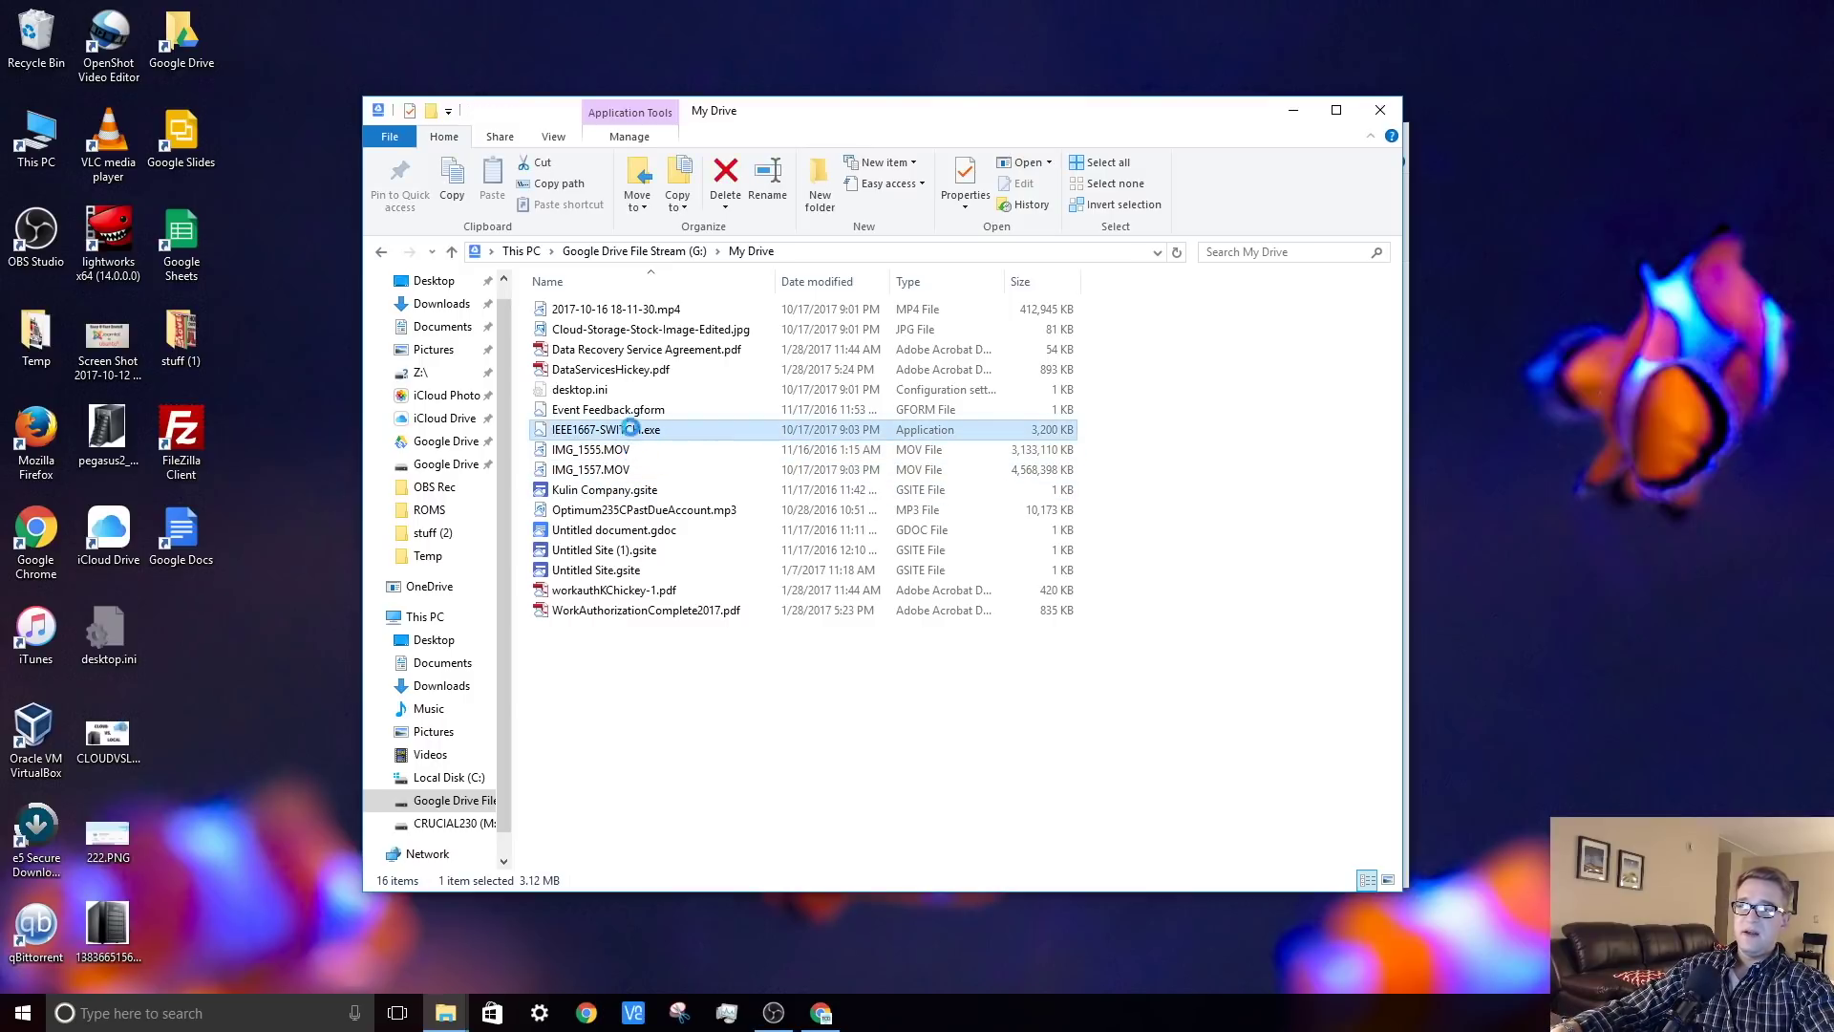
right_click(604, 429)
click(557, 432)
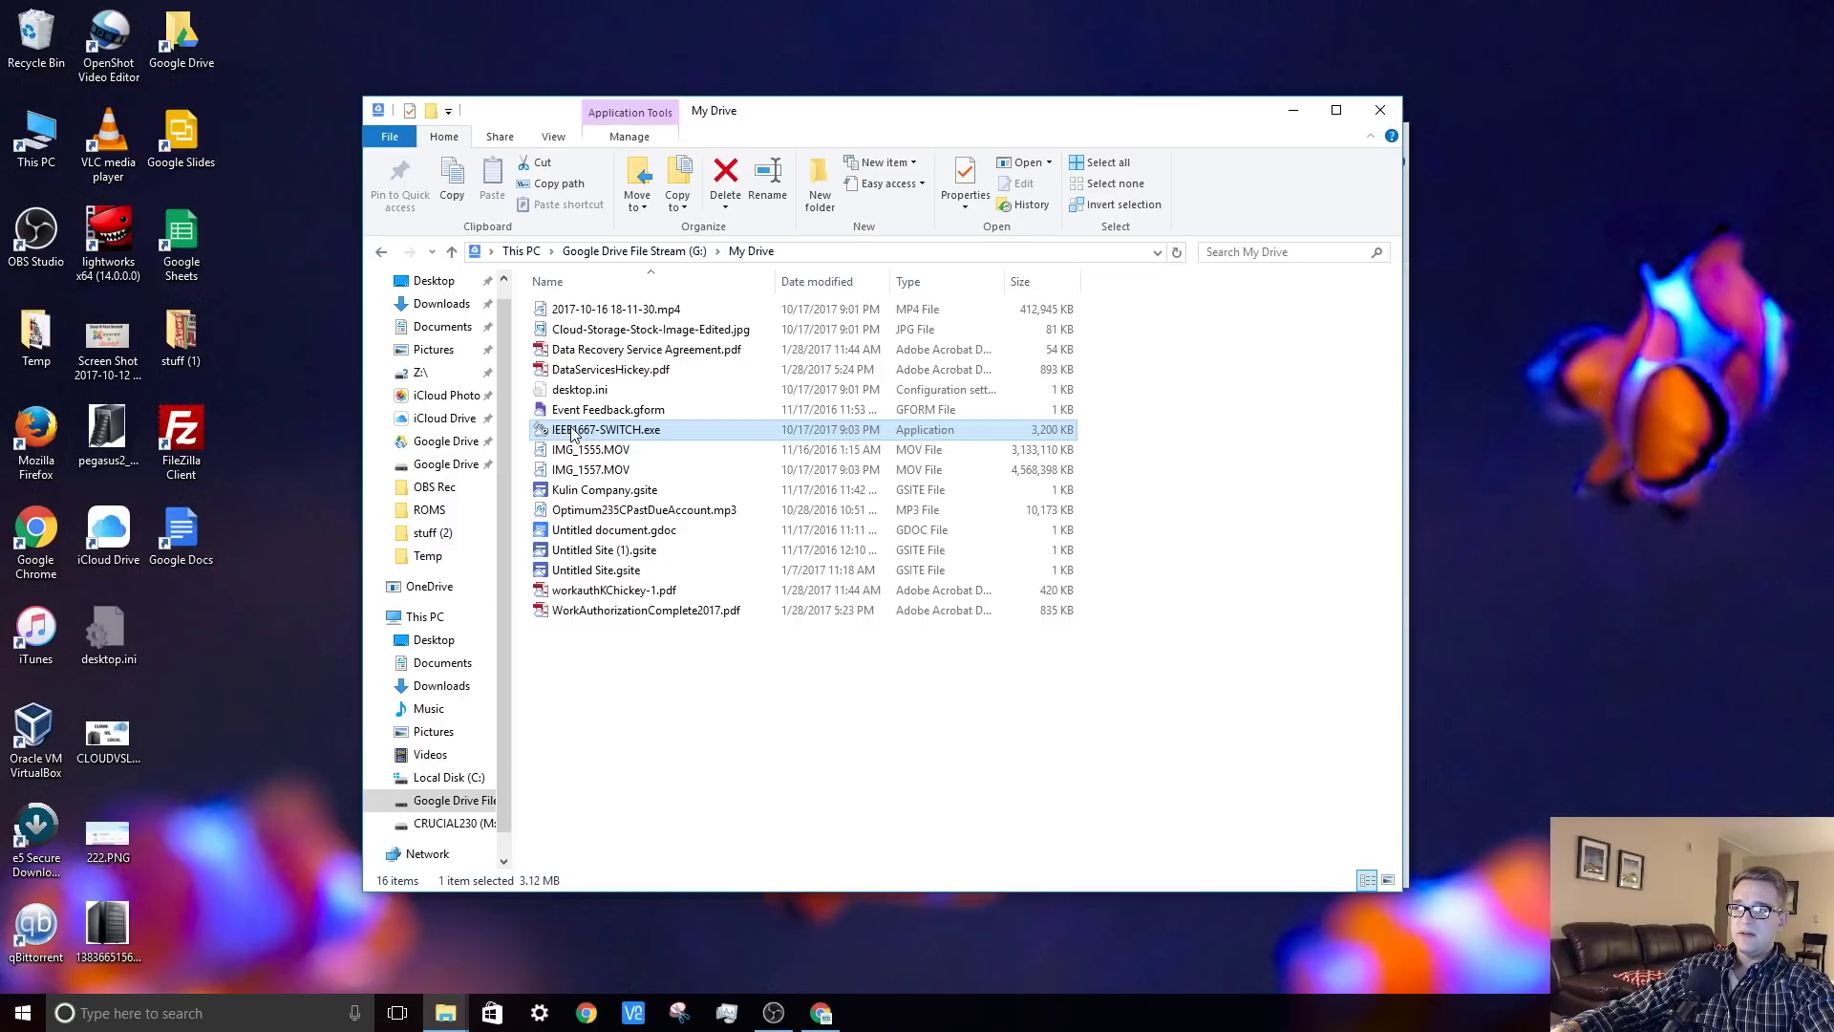
right_click(574, 429)
mouse_move(686, 596)
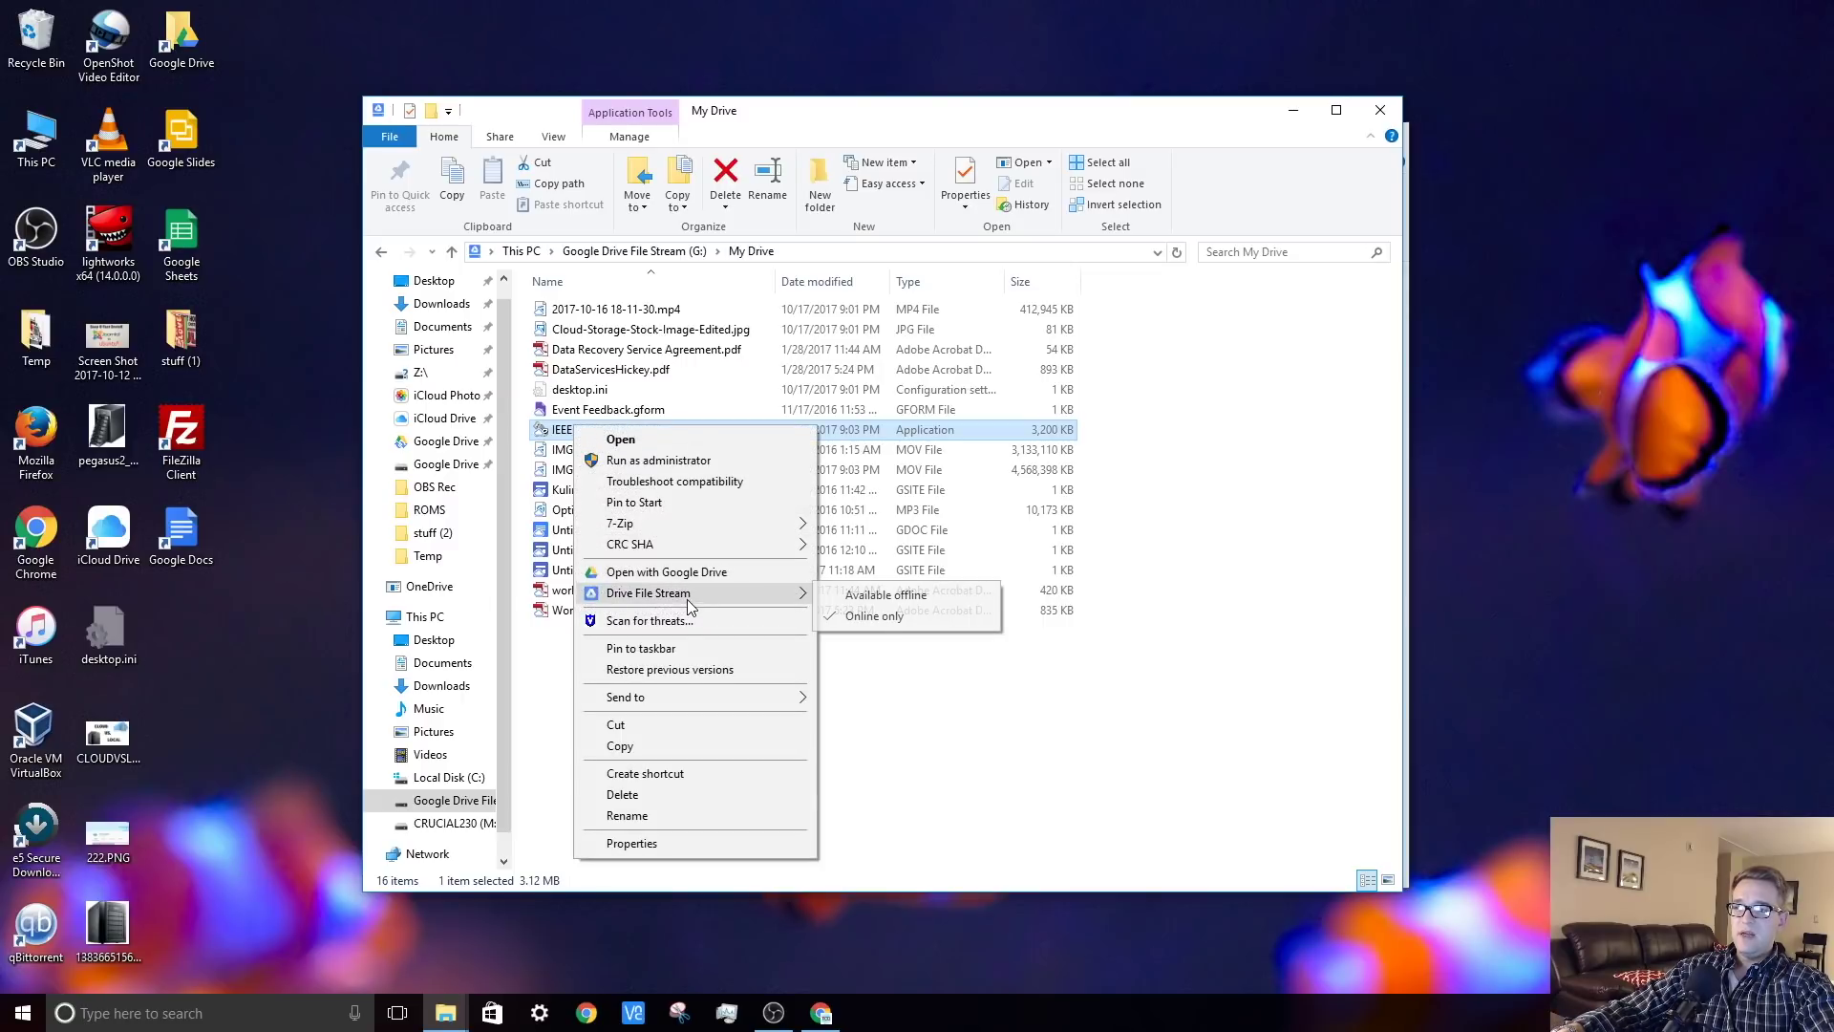
click(921, 593)
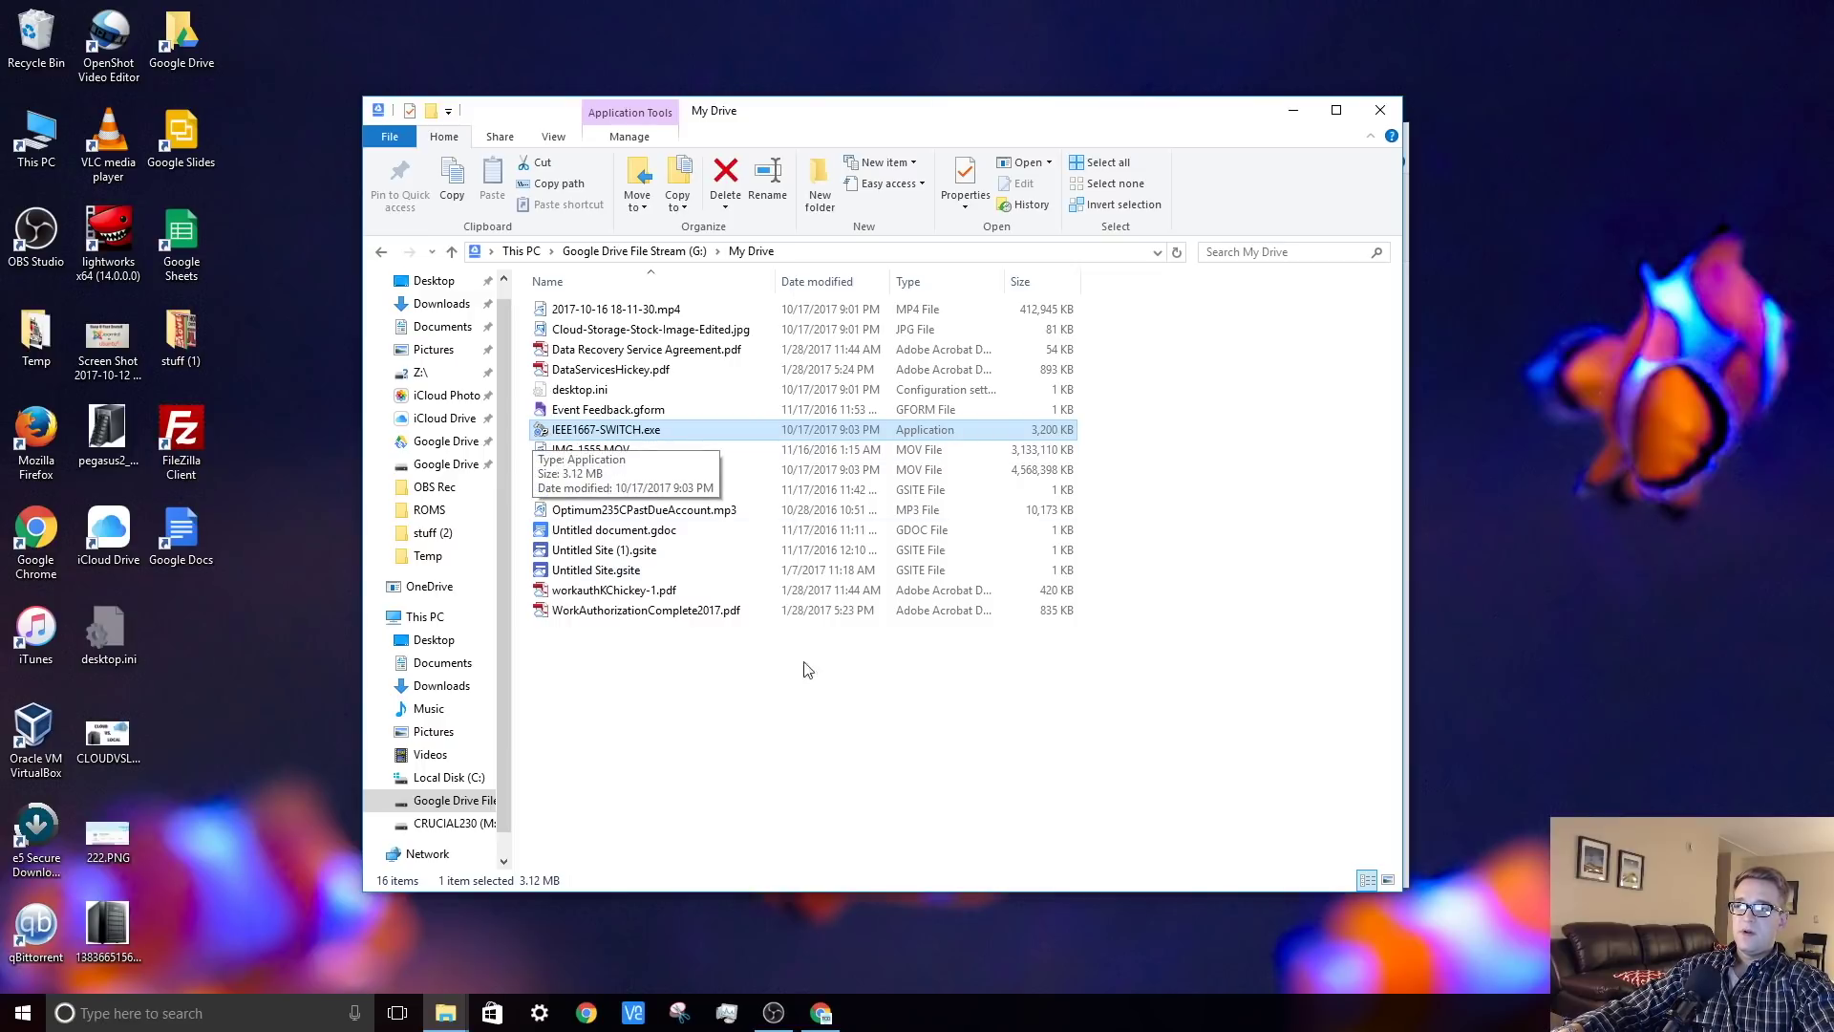
click(742, 713)
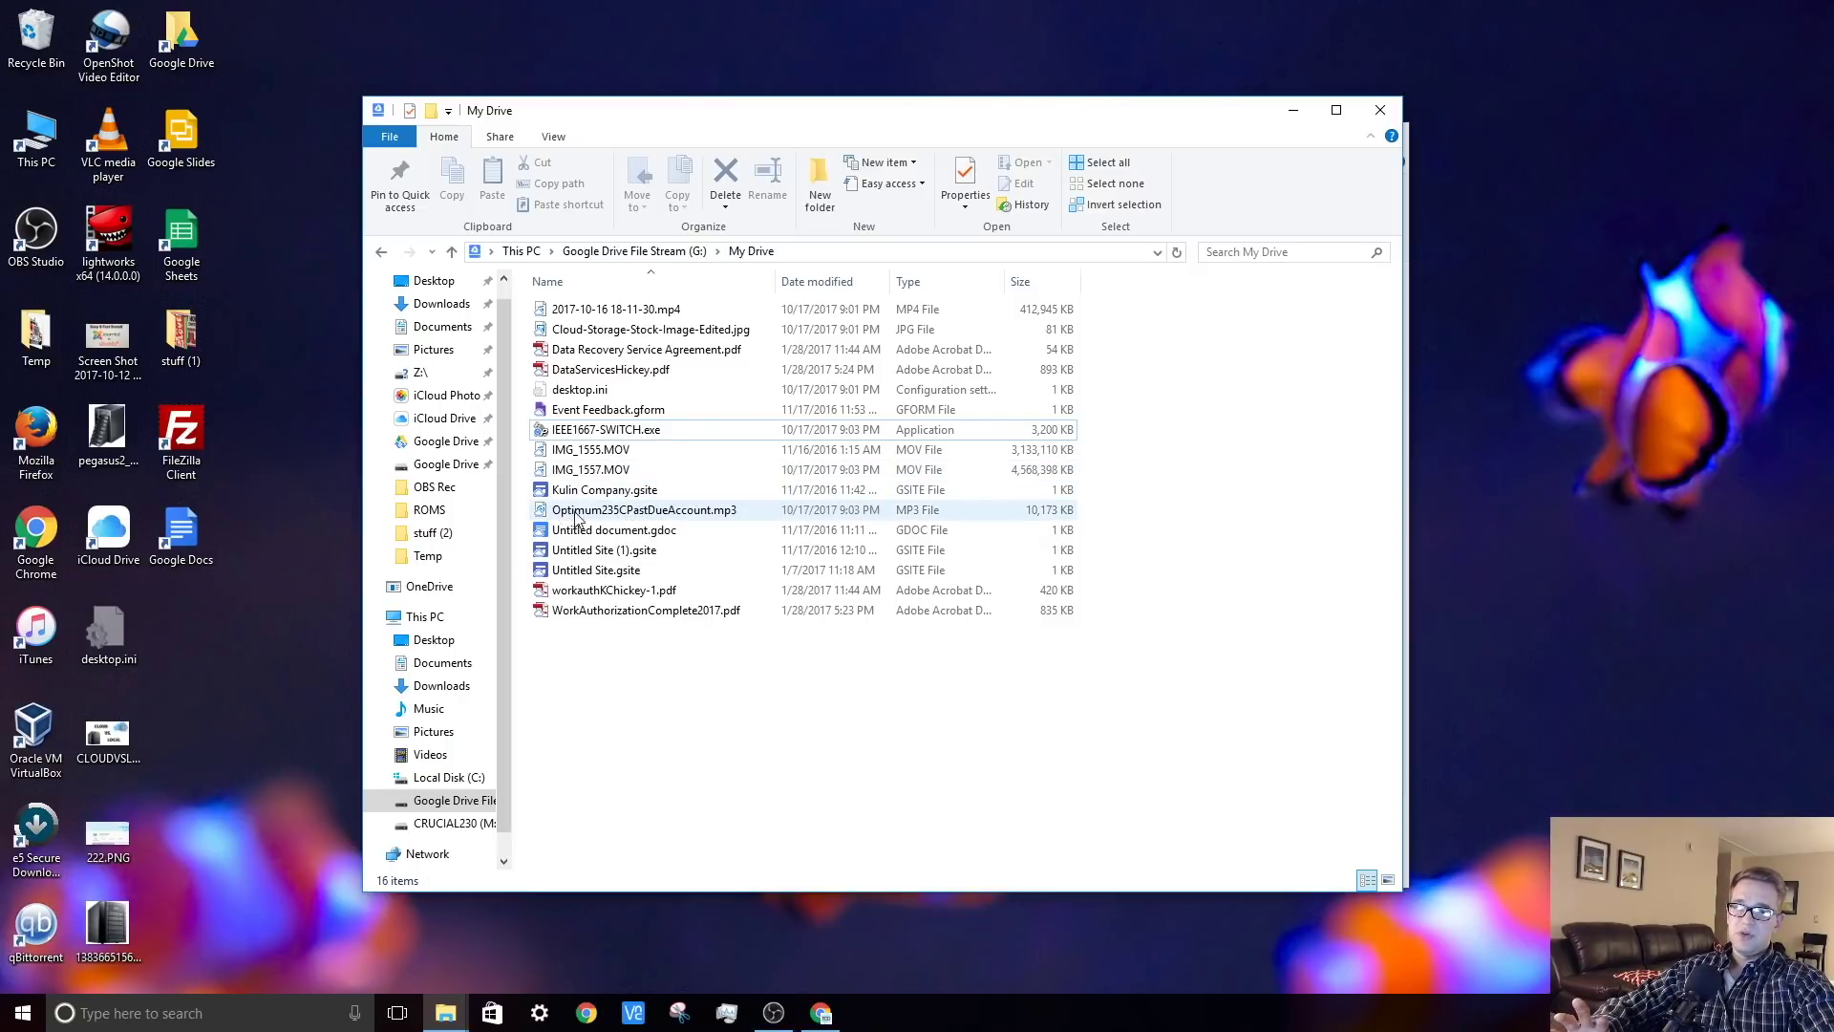
Move the My Drive window aside and back, then select the stuff (1) desktop folder
drag(814, 117, 1057, 103)
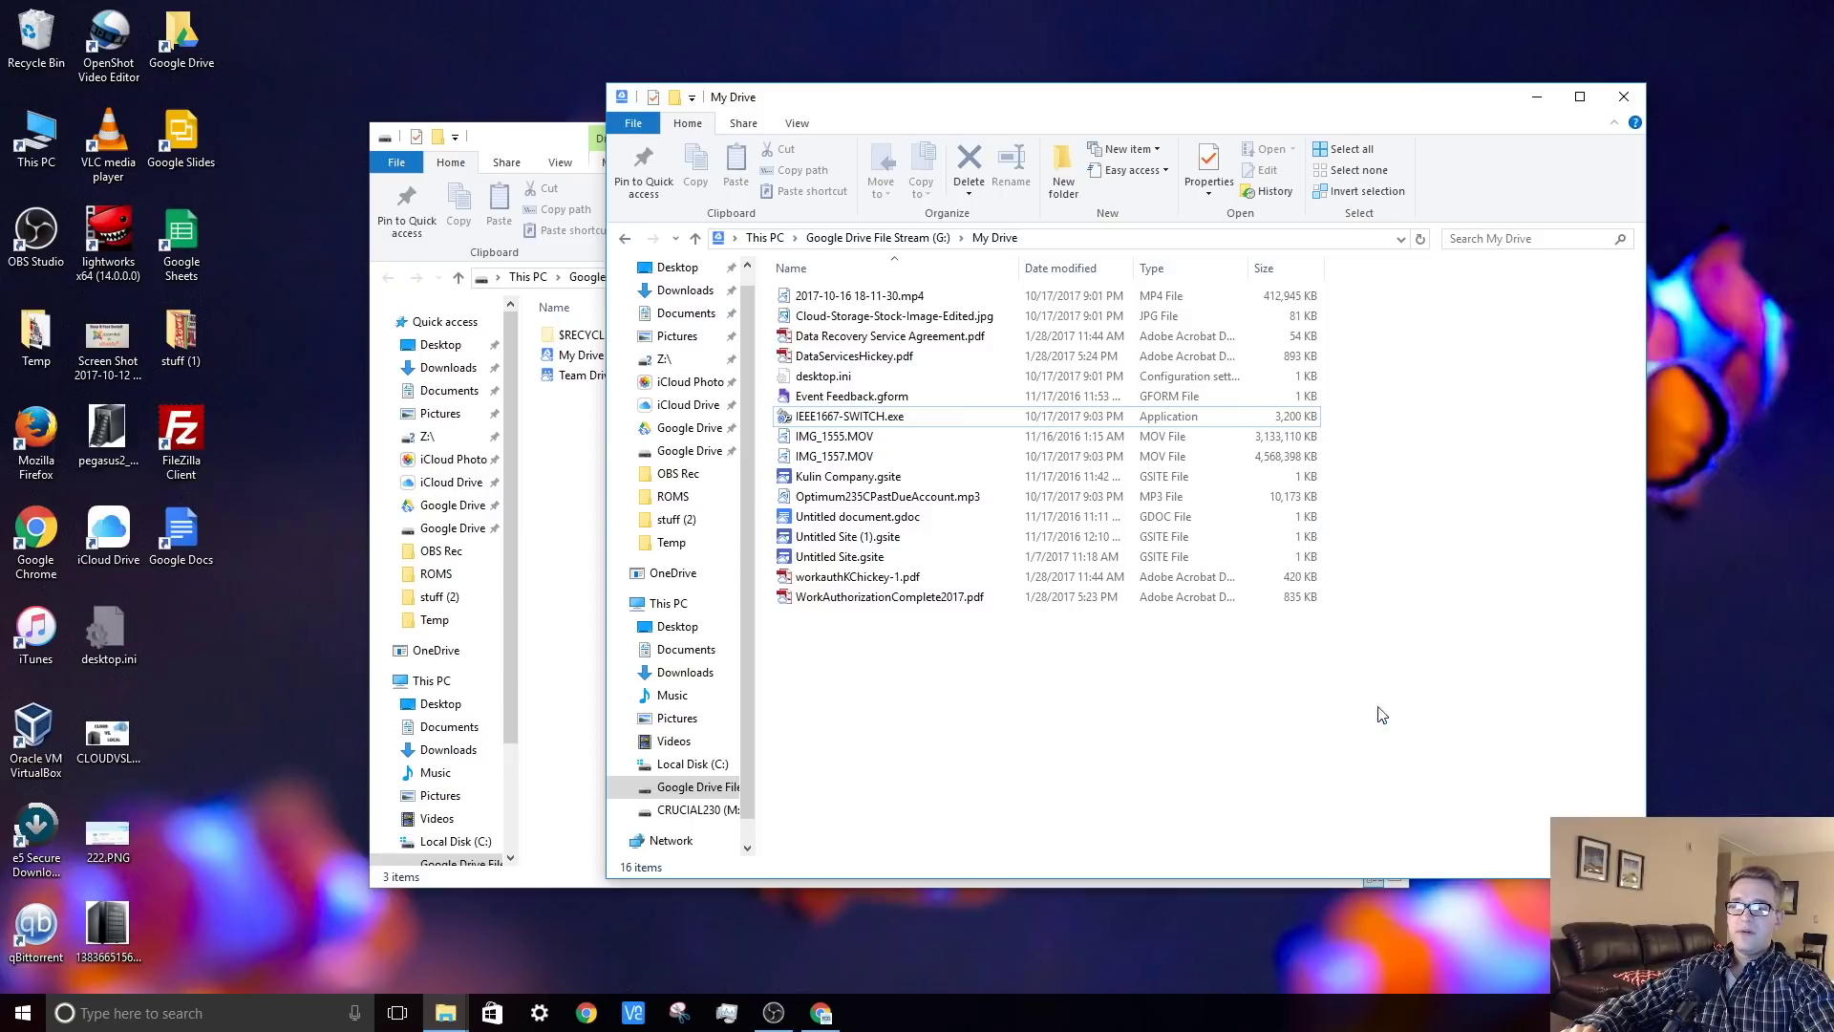
drag(1004, 116, 772, 159)
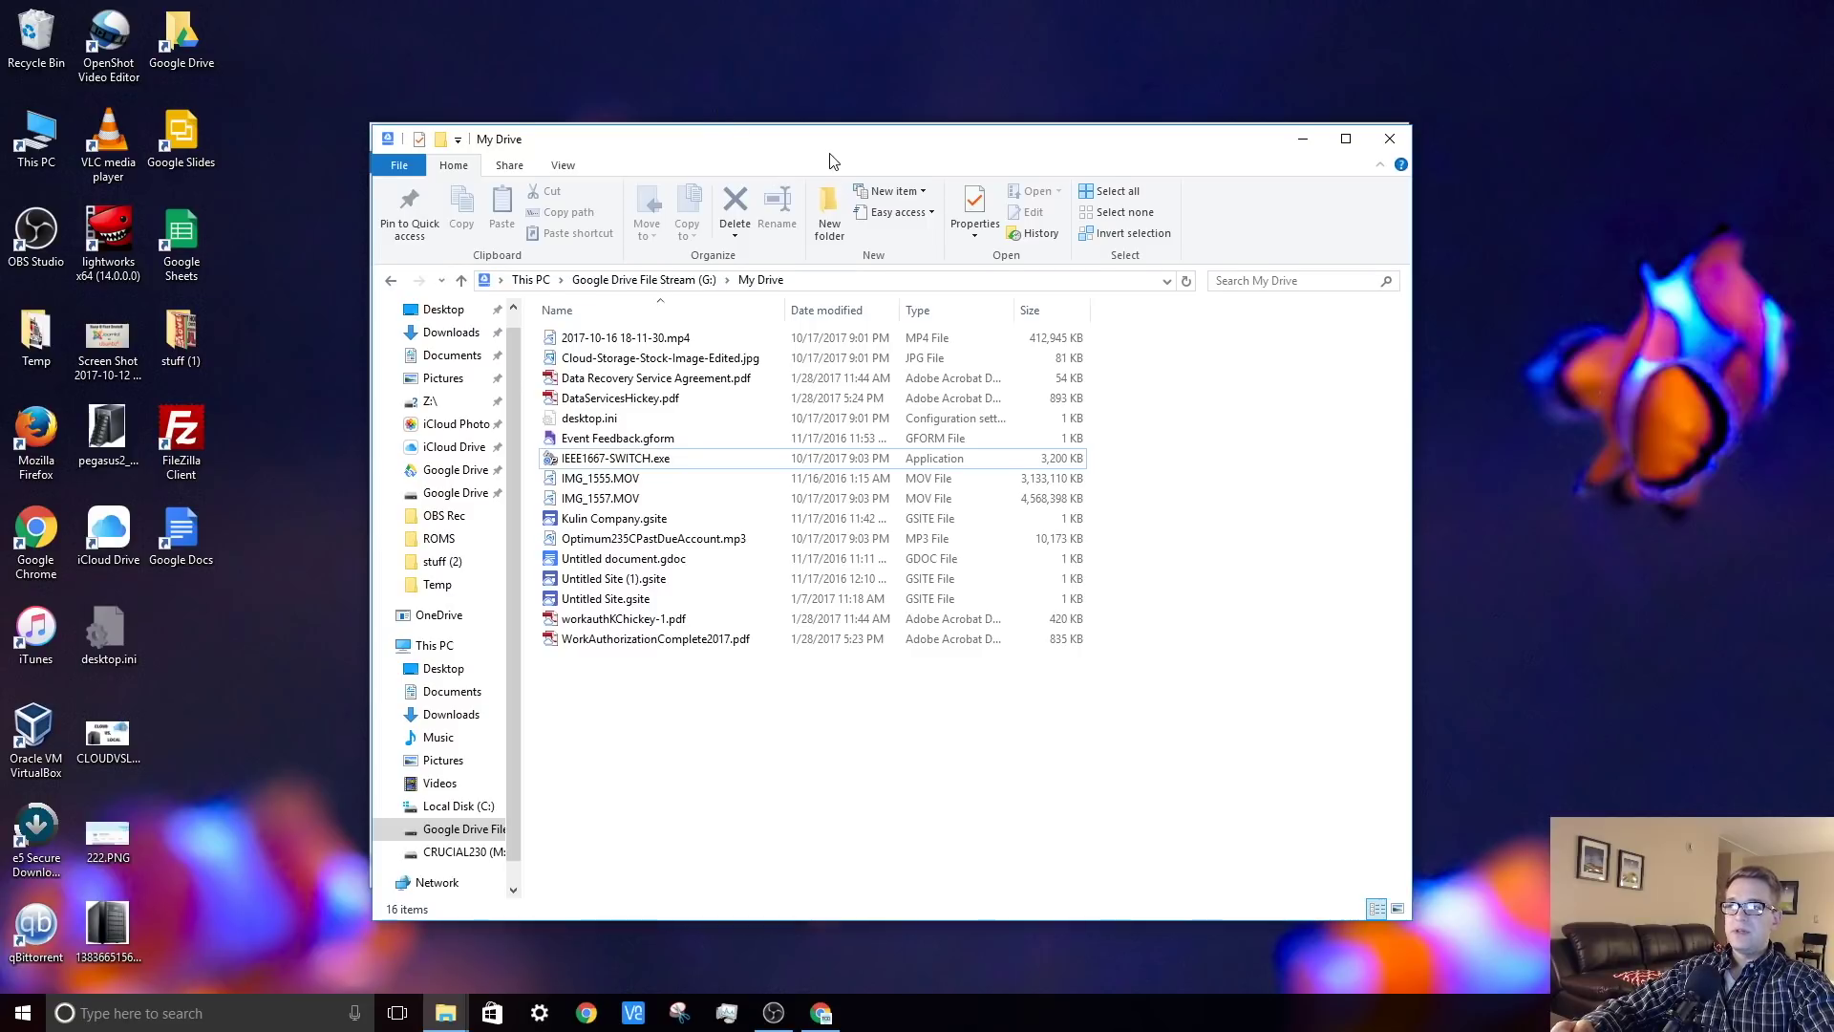
drag(830, 154, 820, 115)
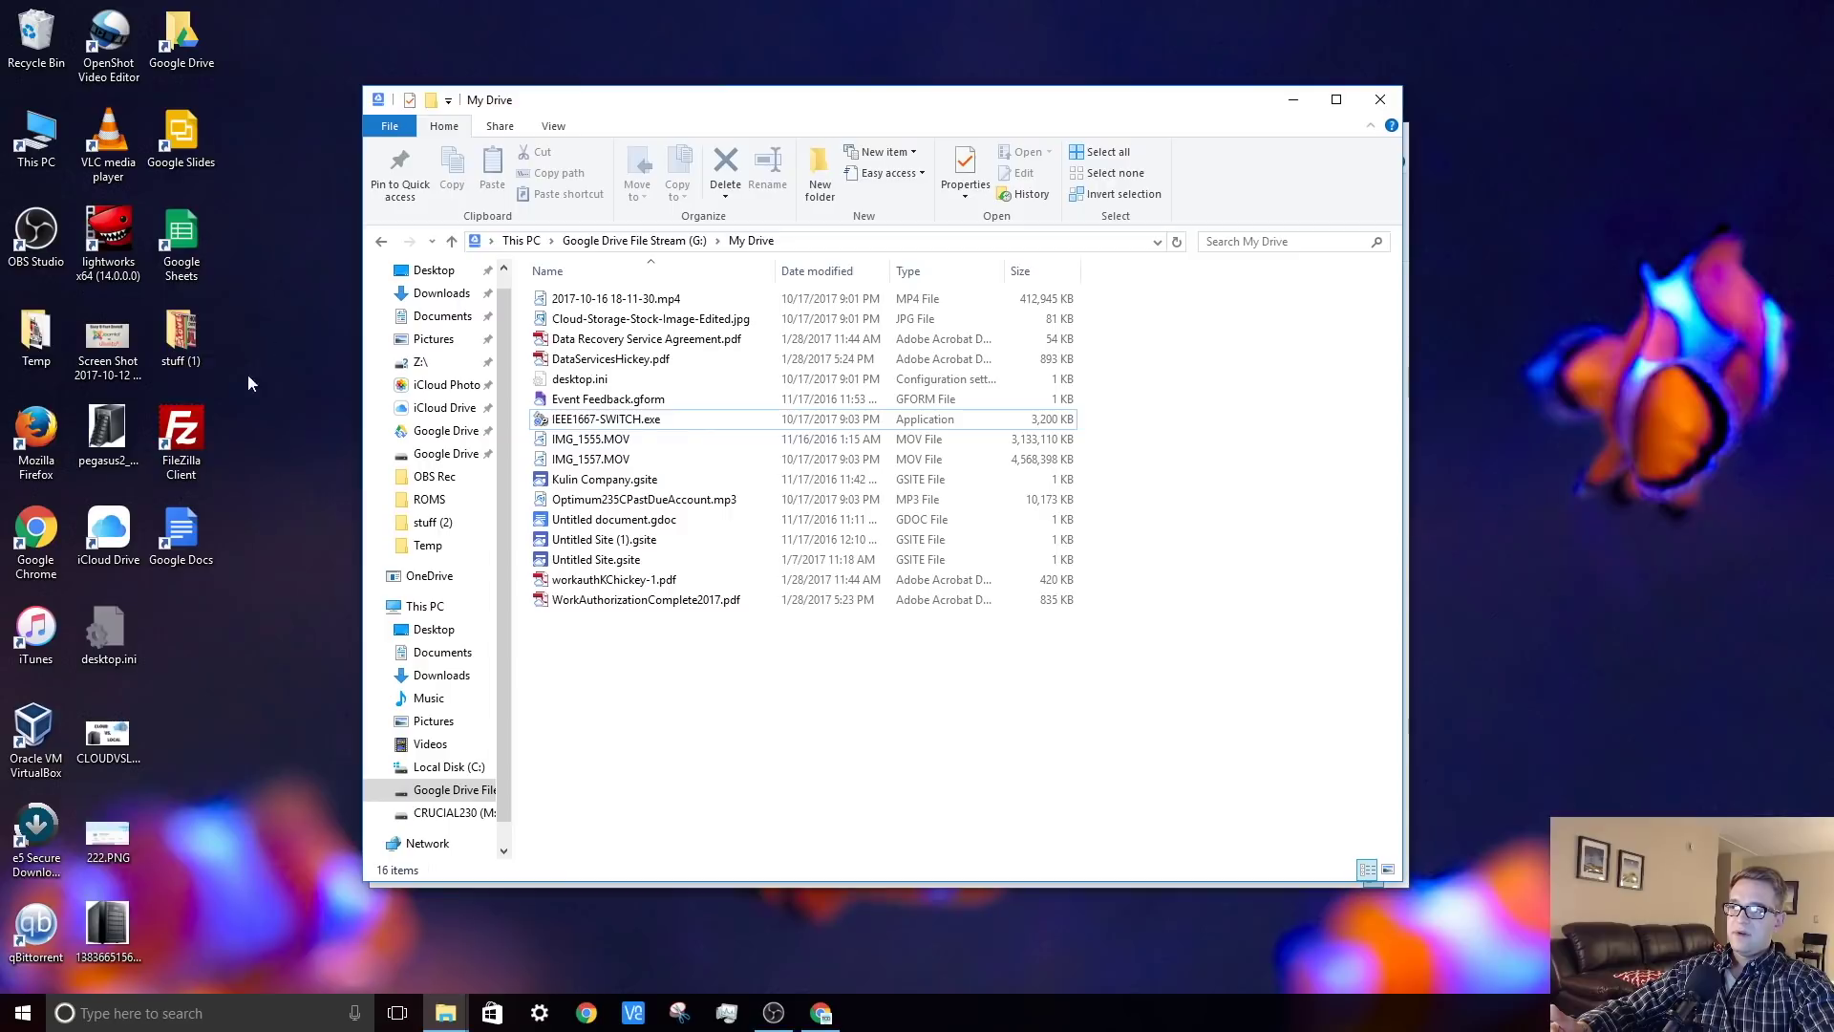
click(183, 332)
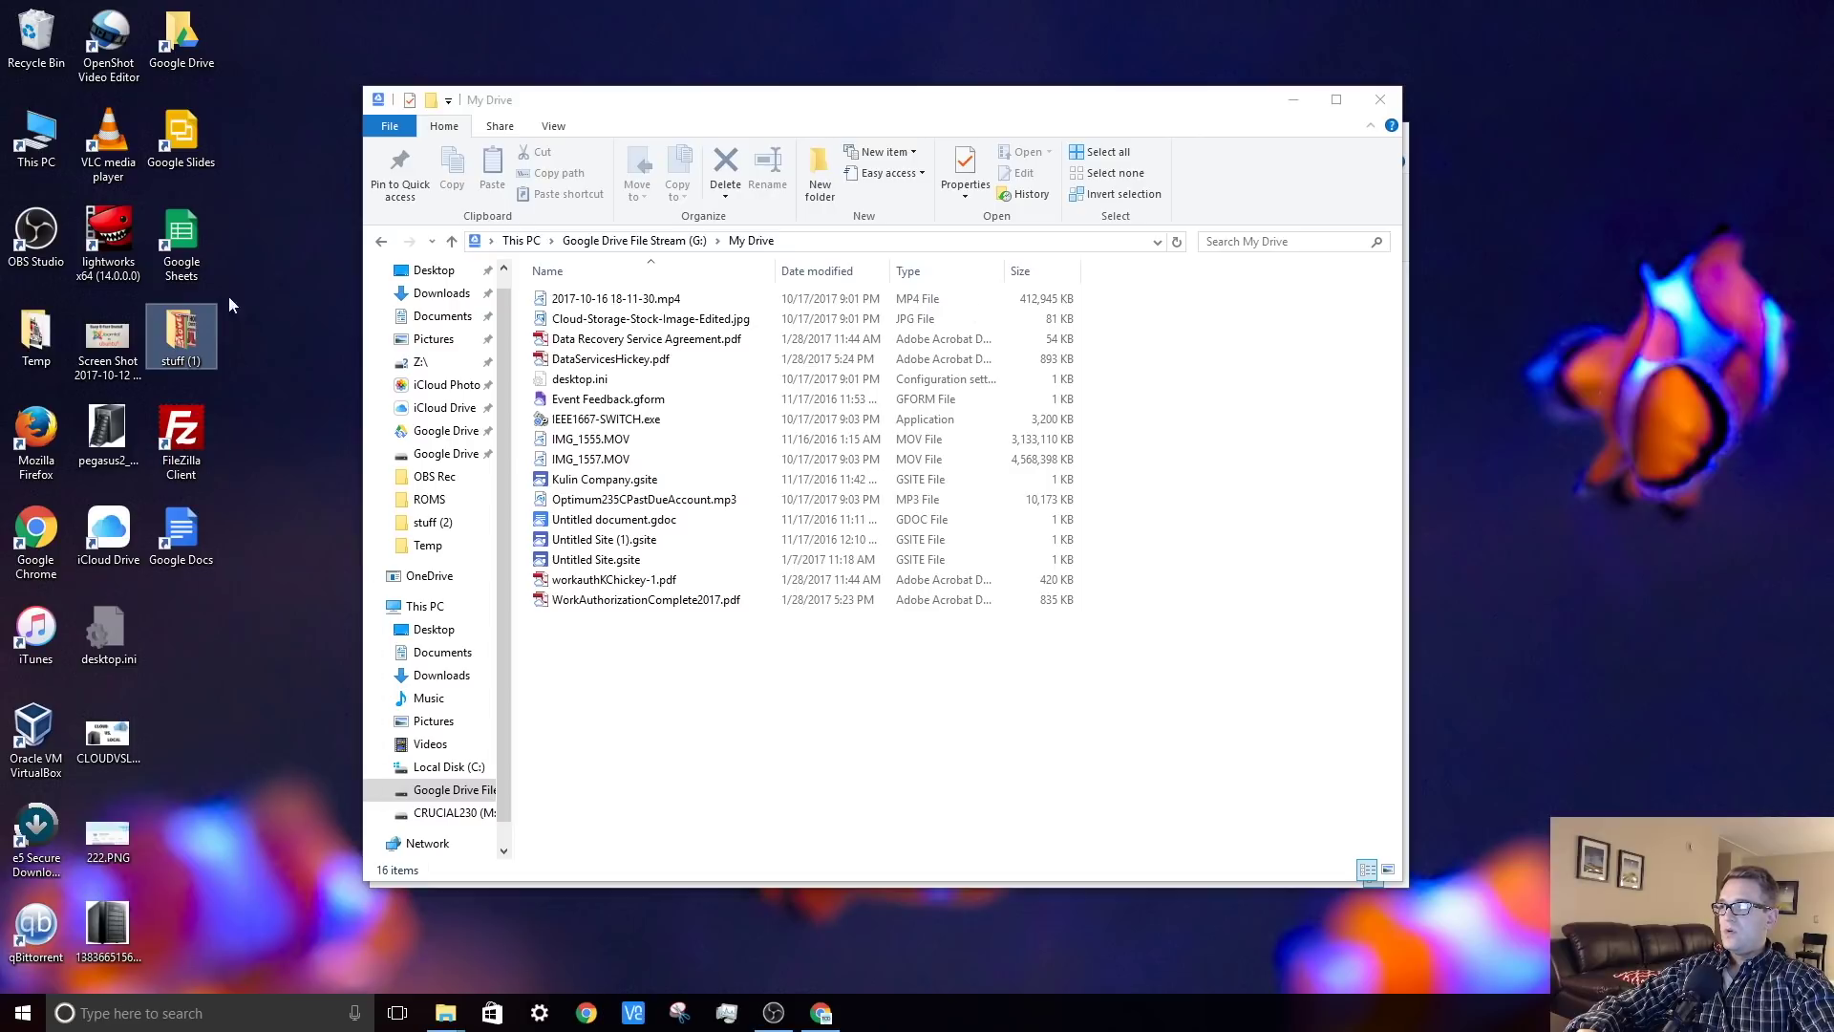
Open the stuff (1) folder's context menu and close it without choosing anything
right_click(179, 336)
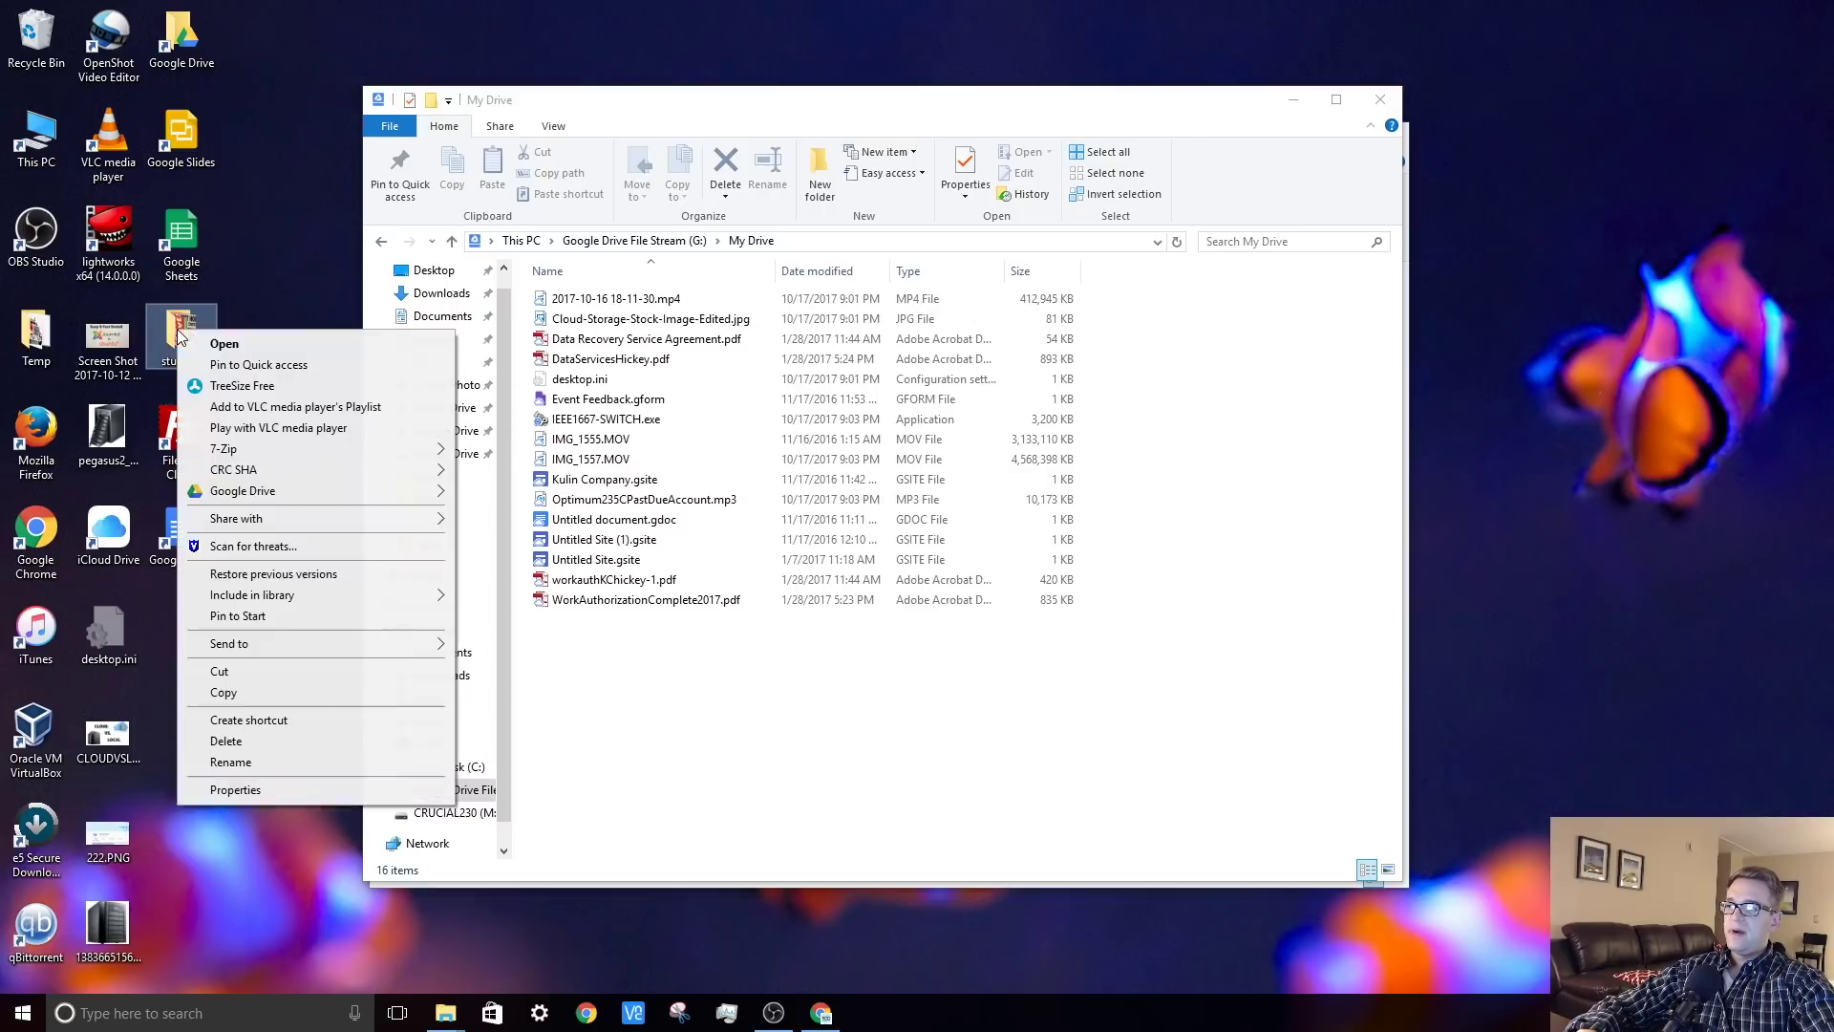
mouse_move(325, 494)
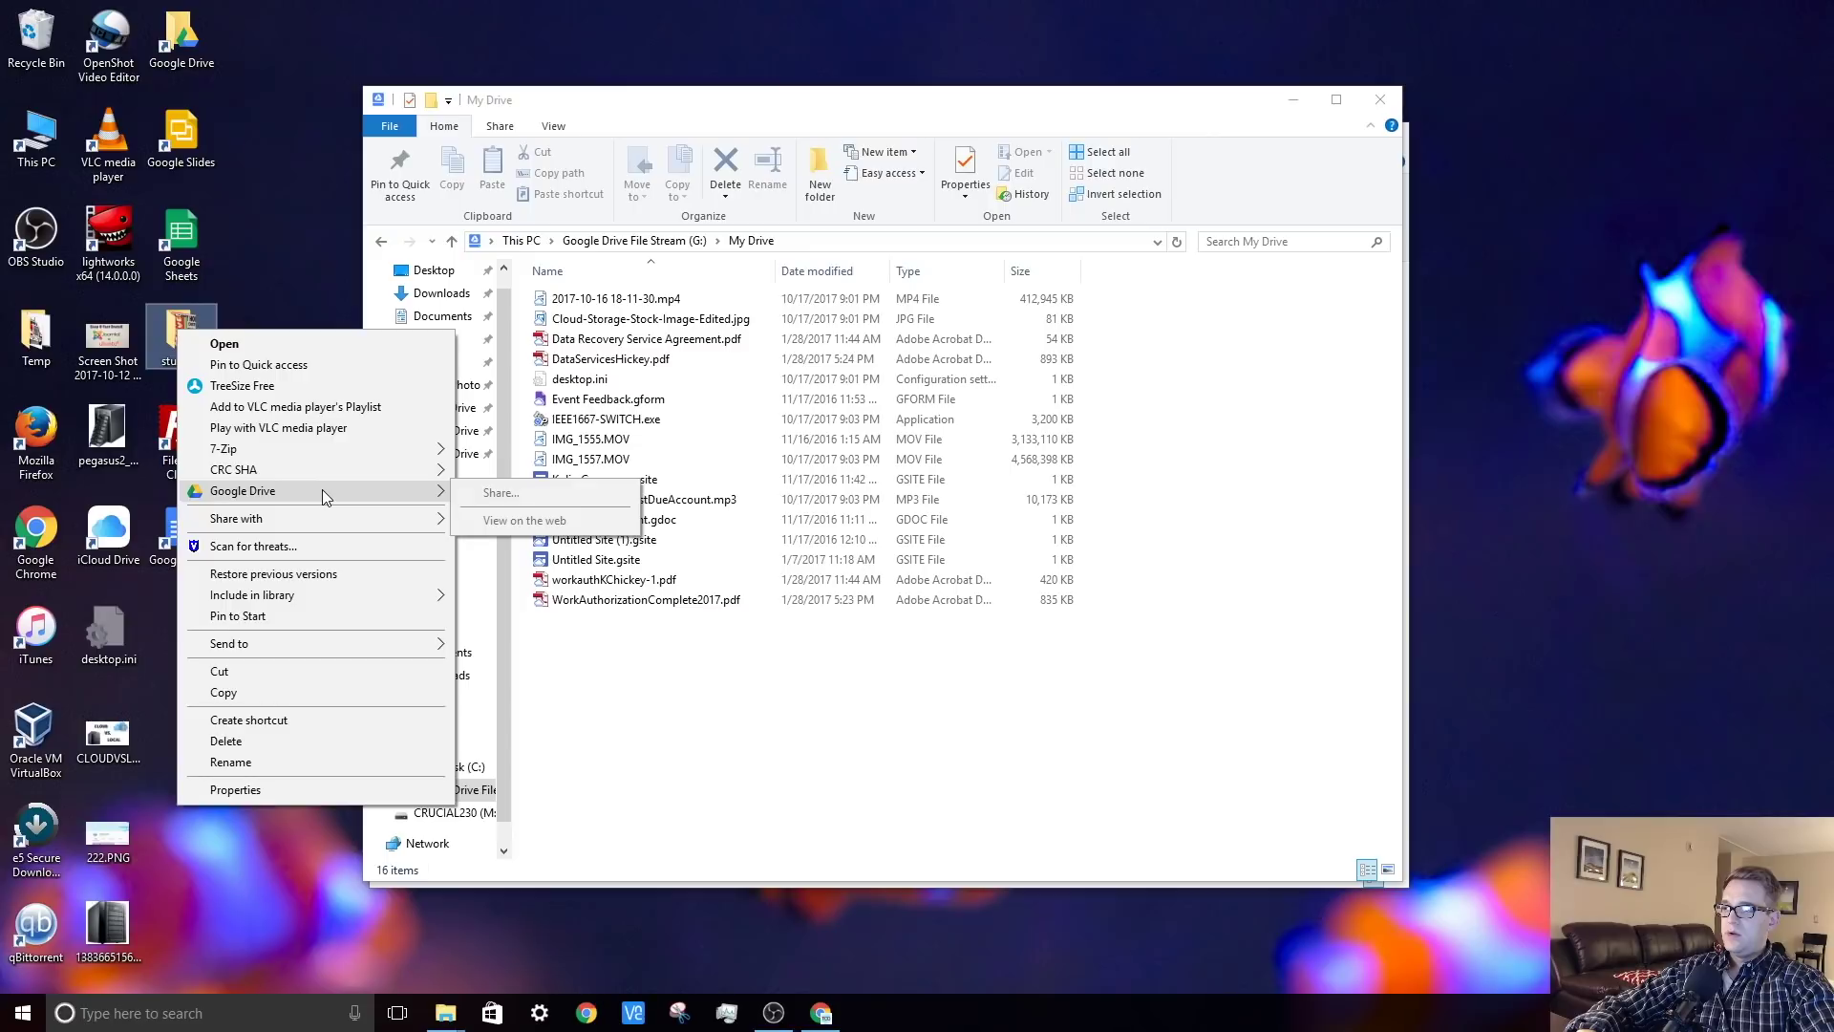
click(299, 880)
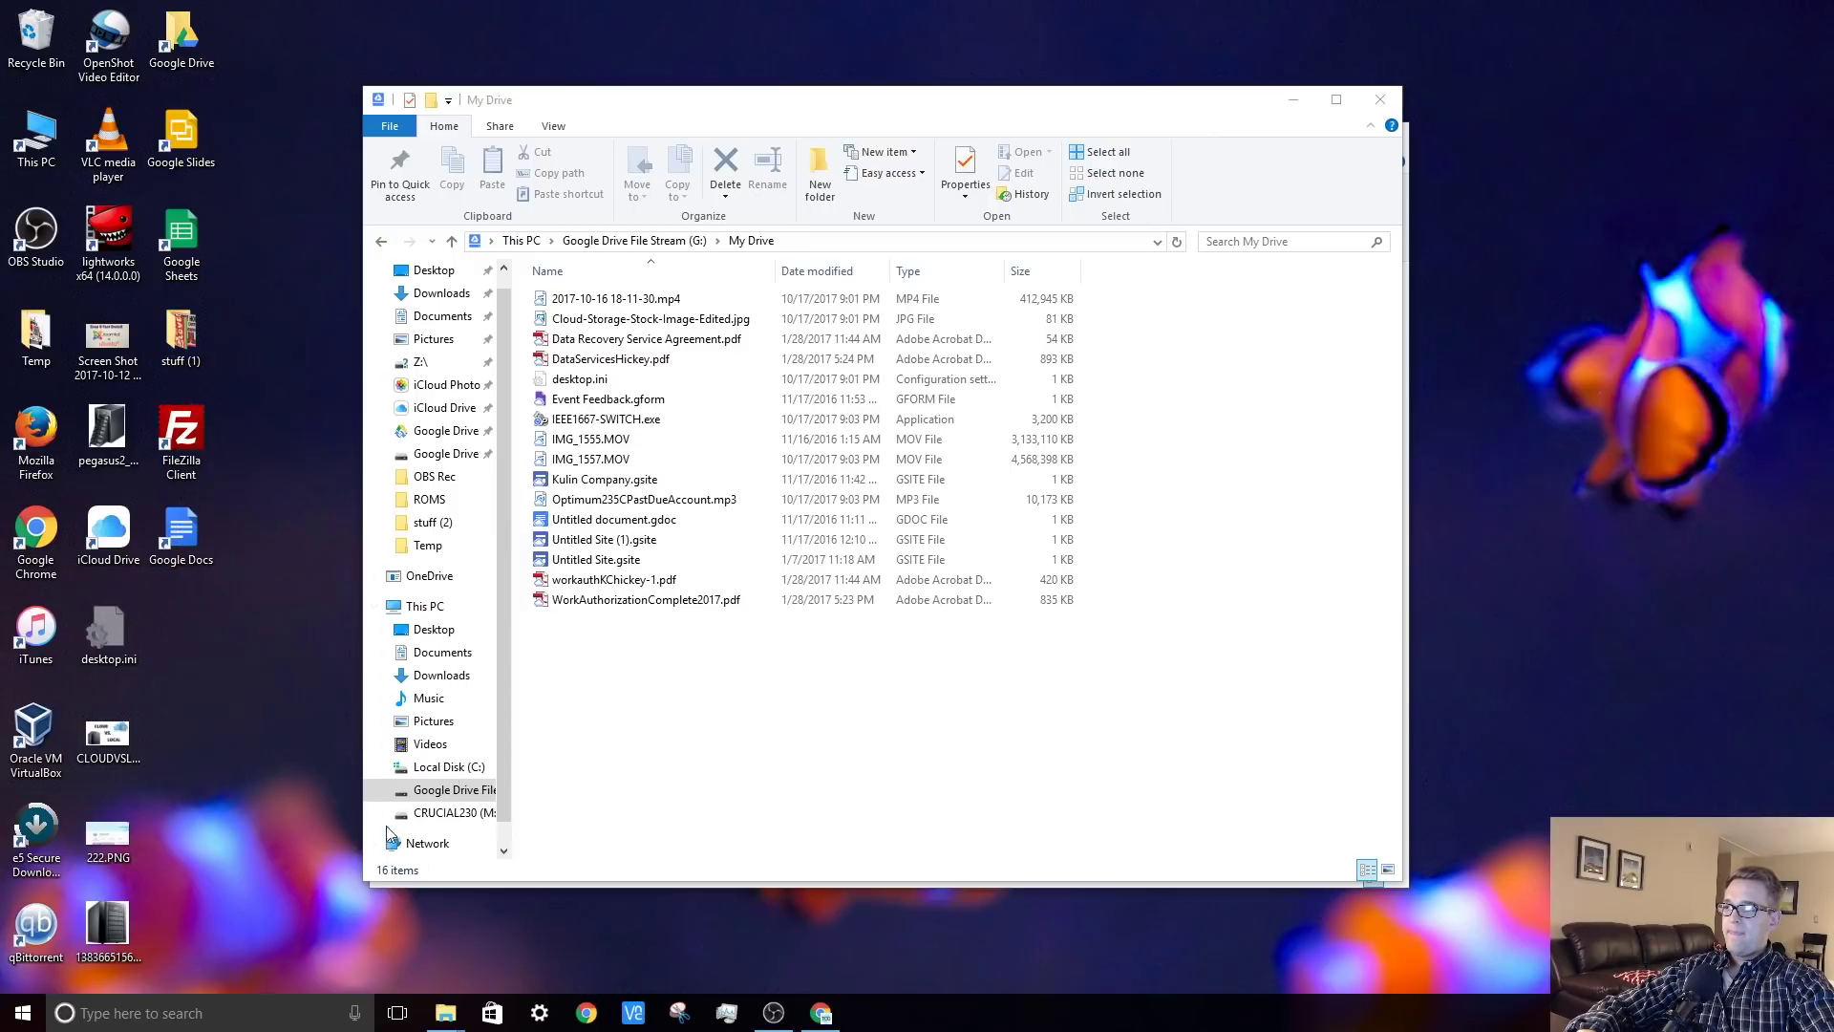
Bring the My Drive window to the front and shift it right to uncover the G: window
click(1174, 697)
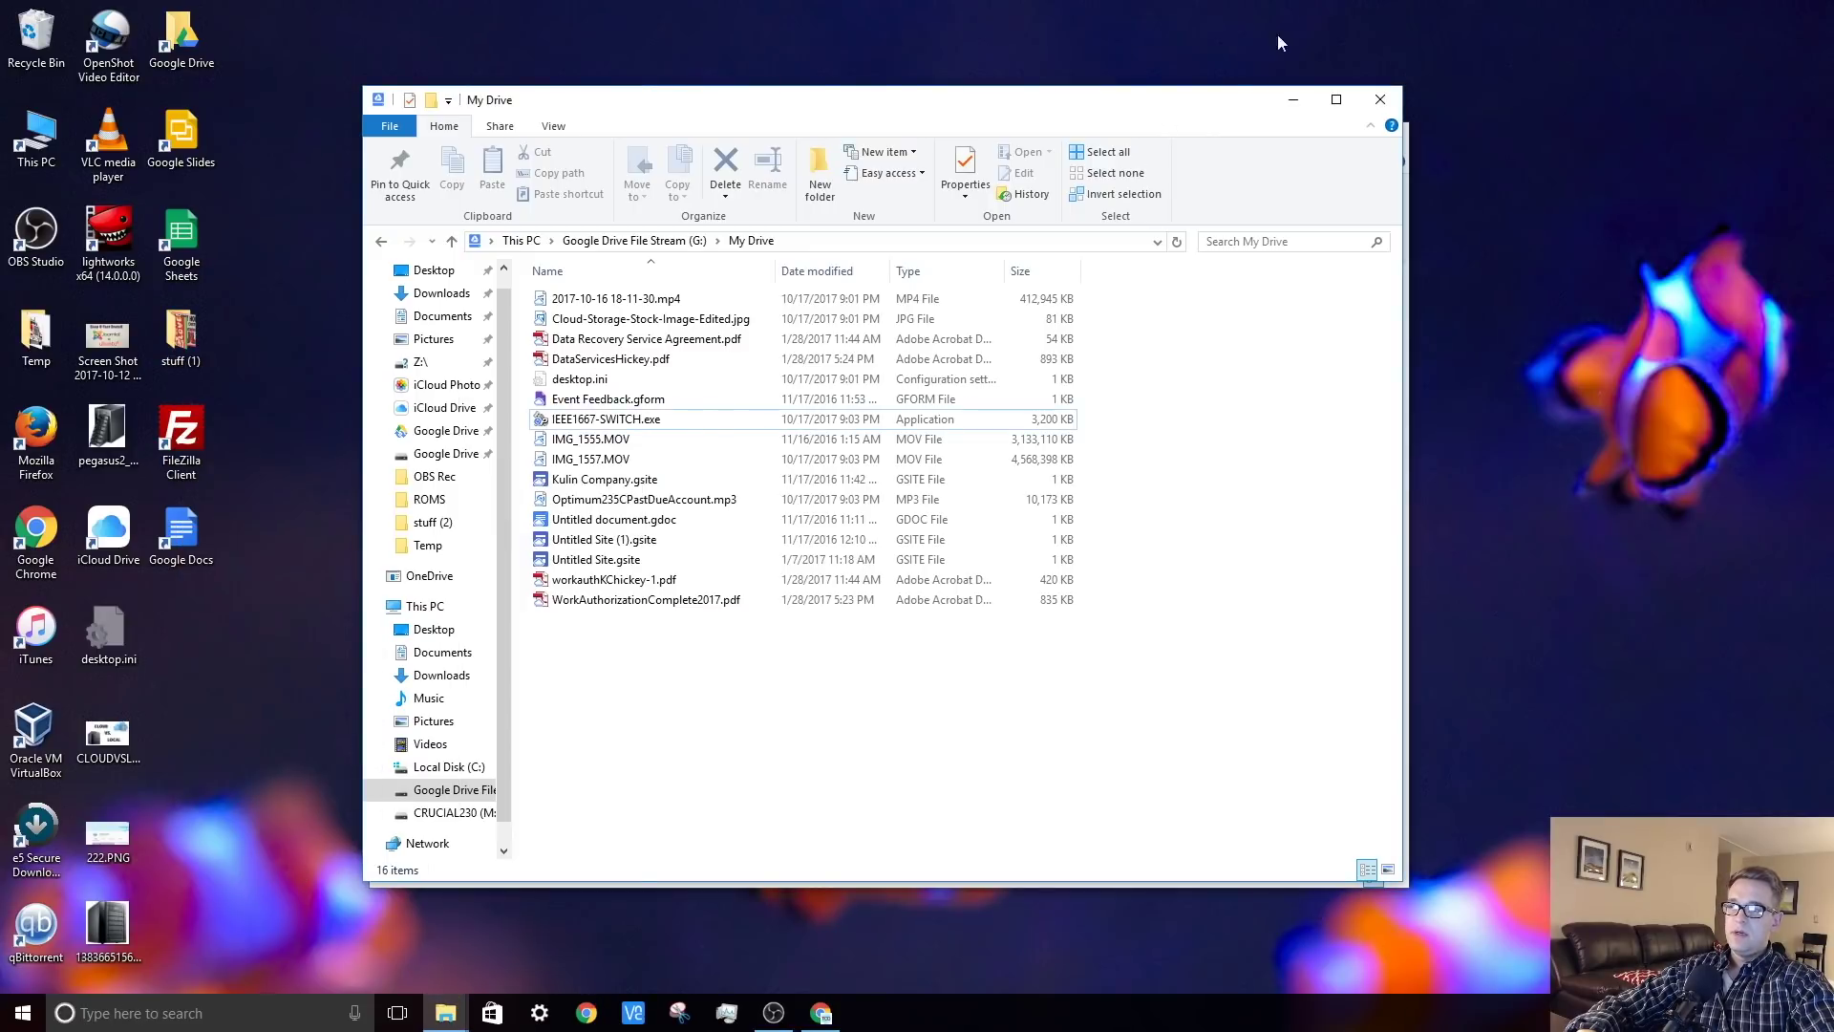
drag(1141, 100, 1215, 94)
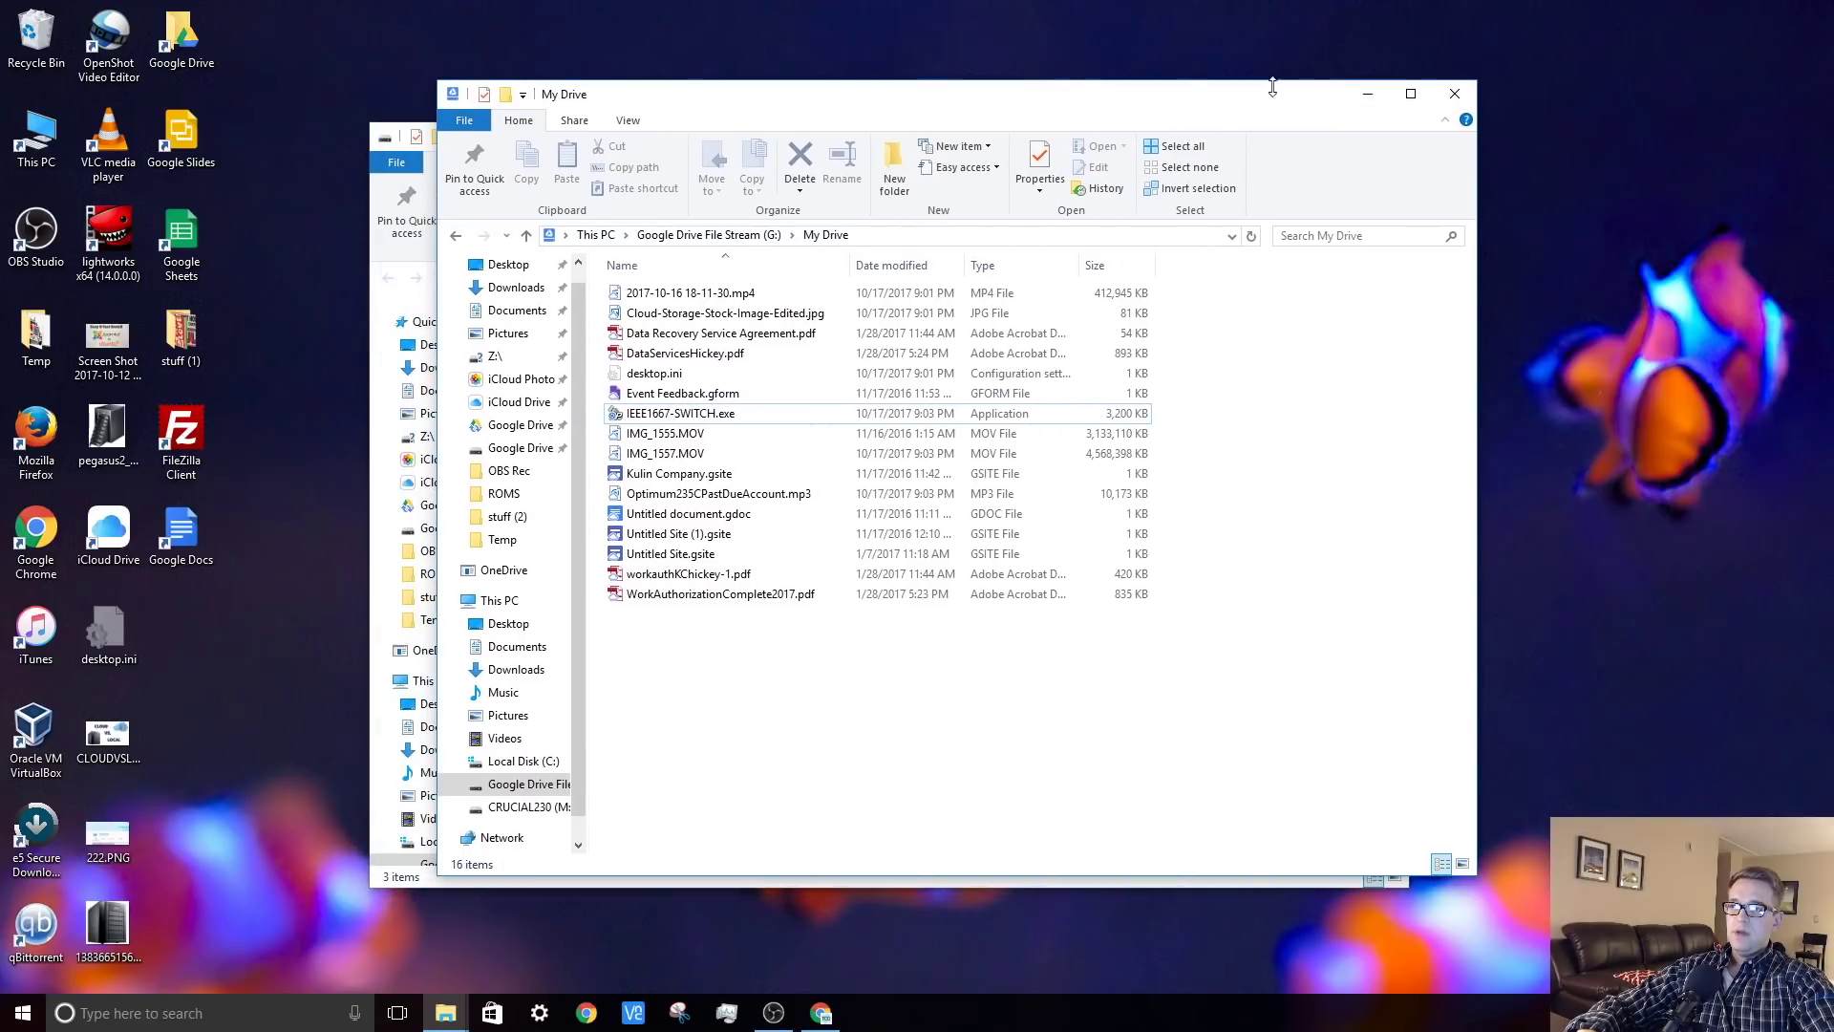
drag(1099, 88, 1098, 98)
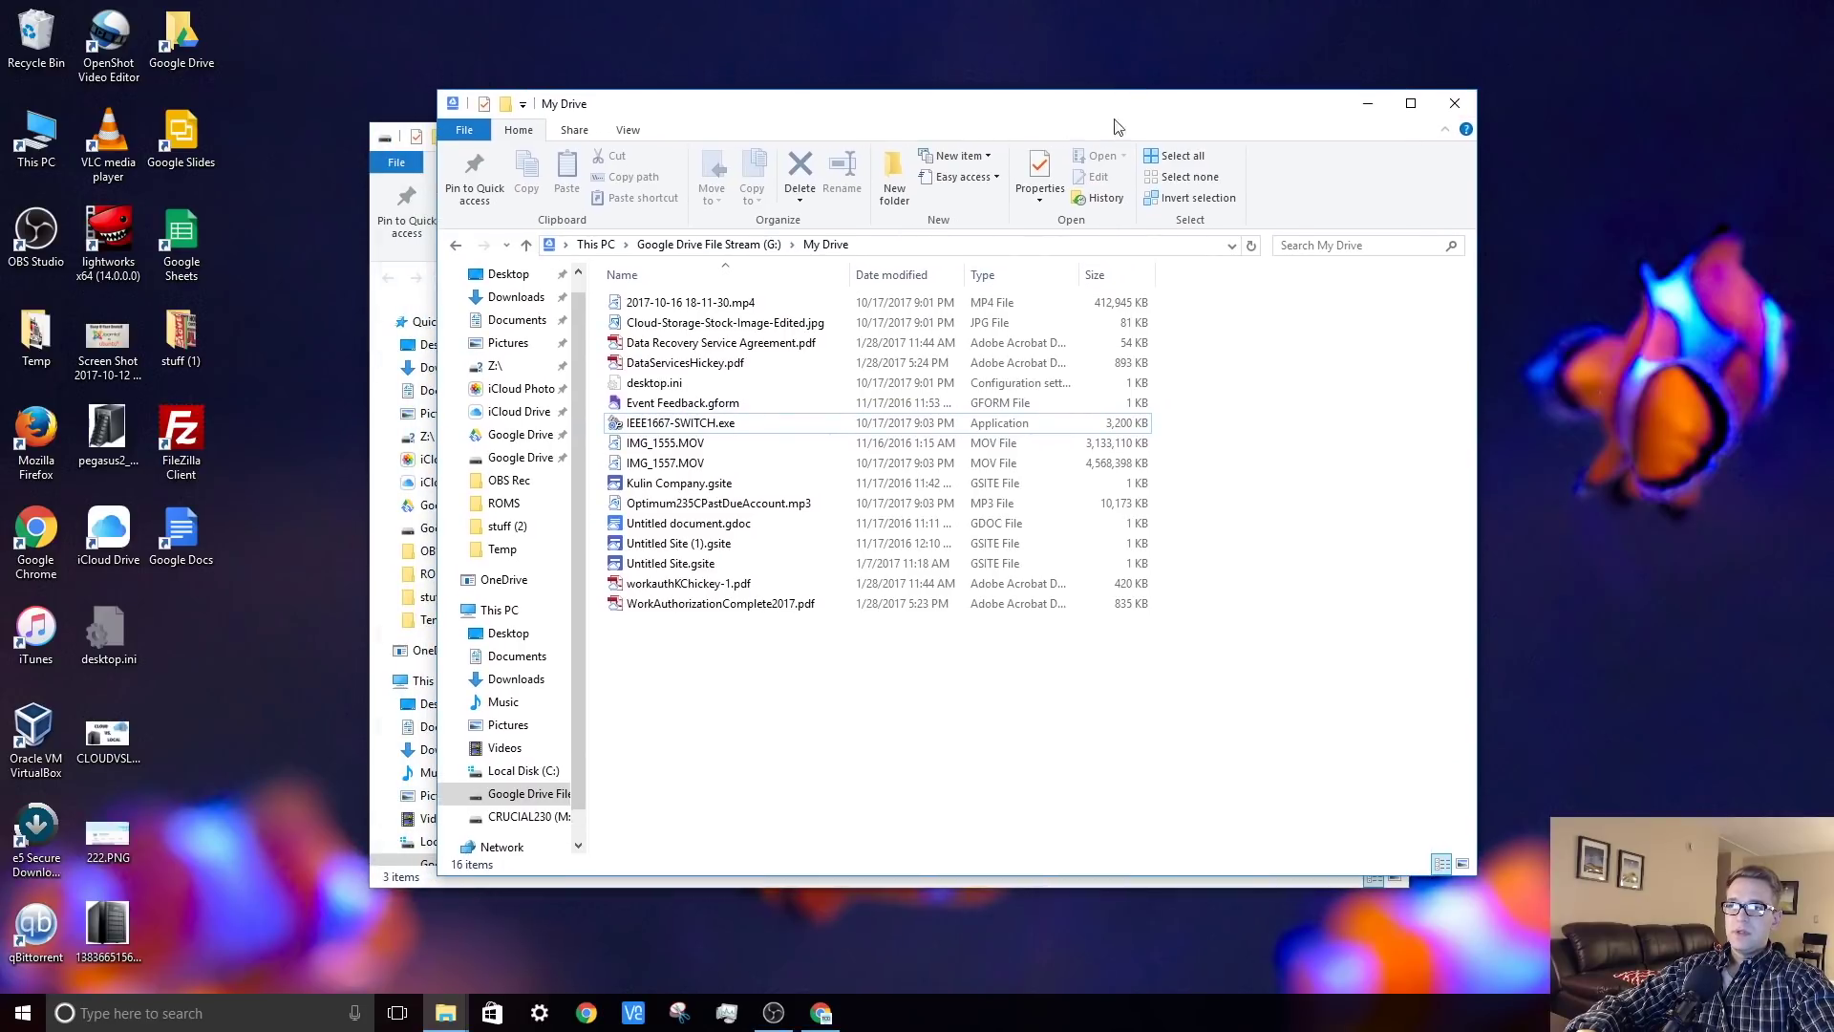
Close the My Drive window, the sync status panel and the G: drive window, leaving the desktop
click(1455, 103)
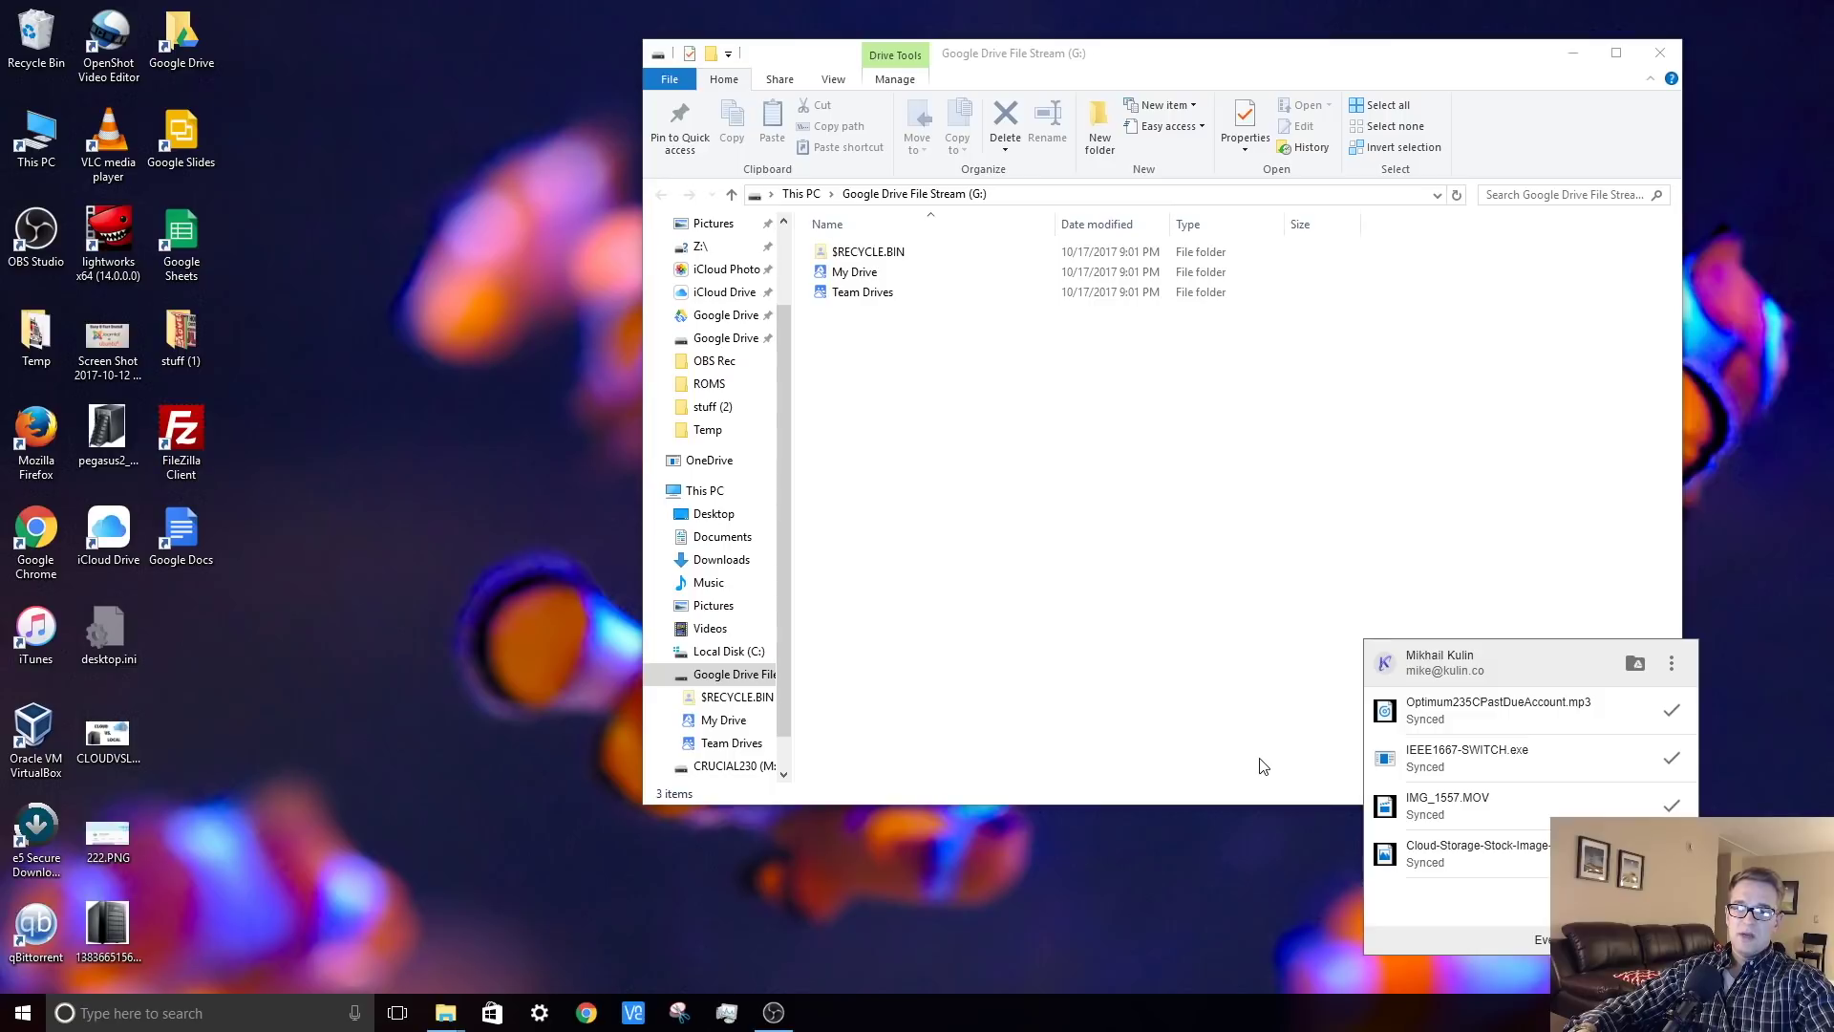
click(1263, 765)
click(1660, 53)
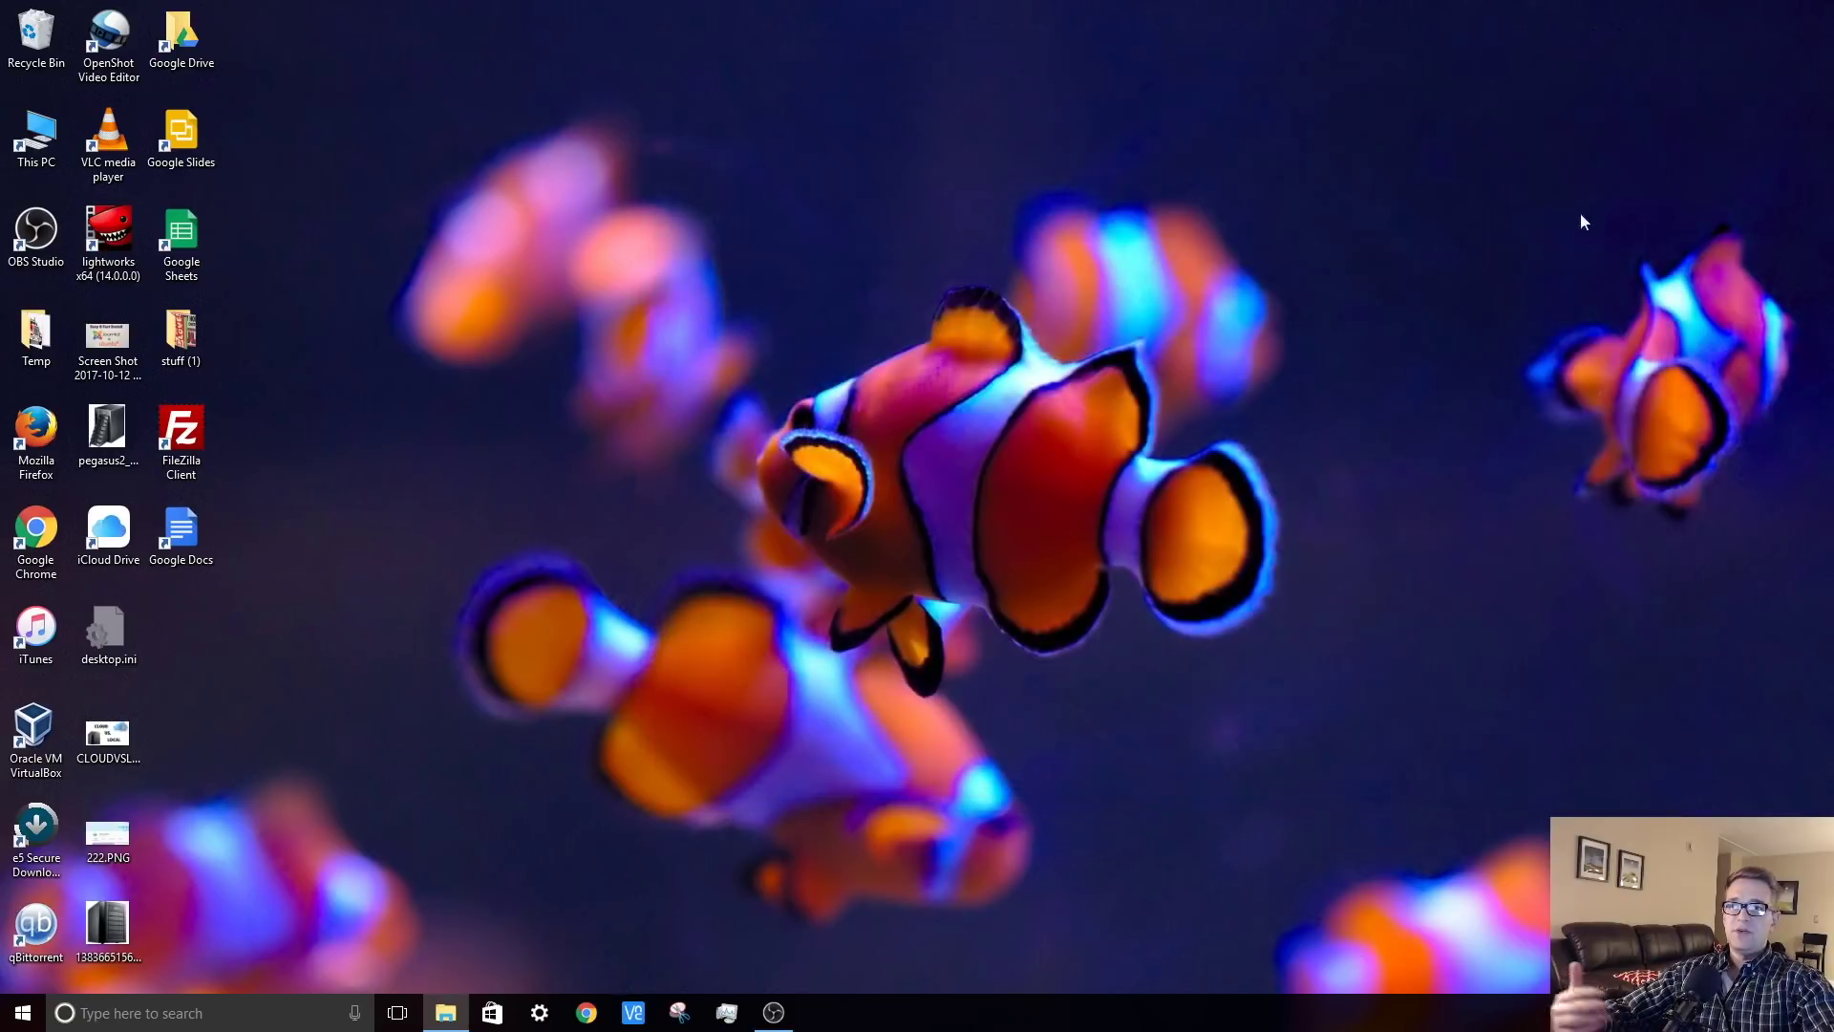